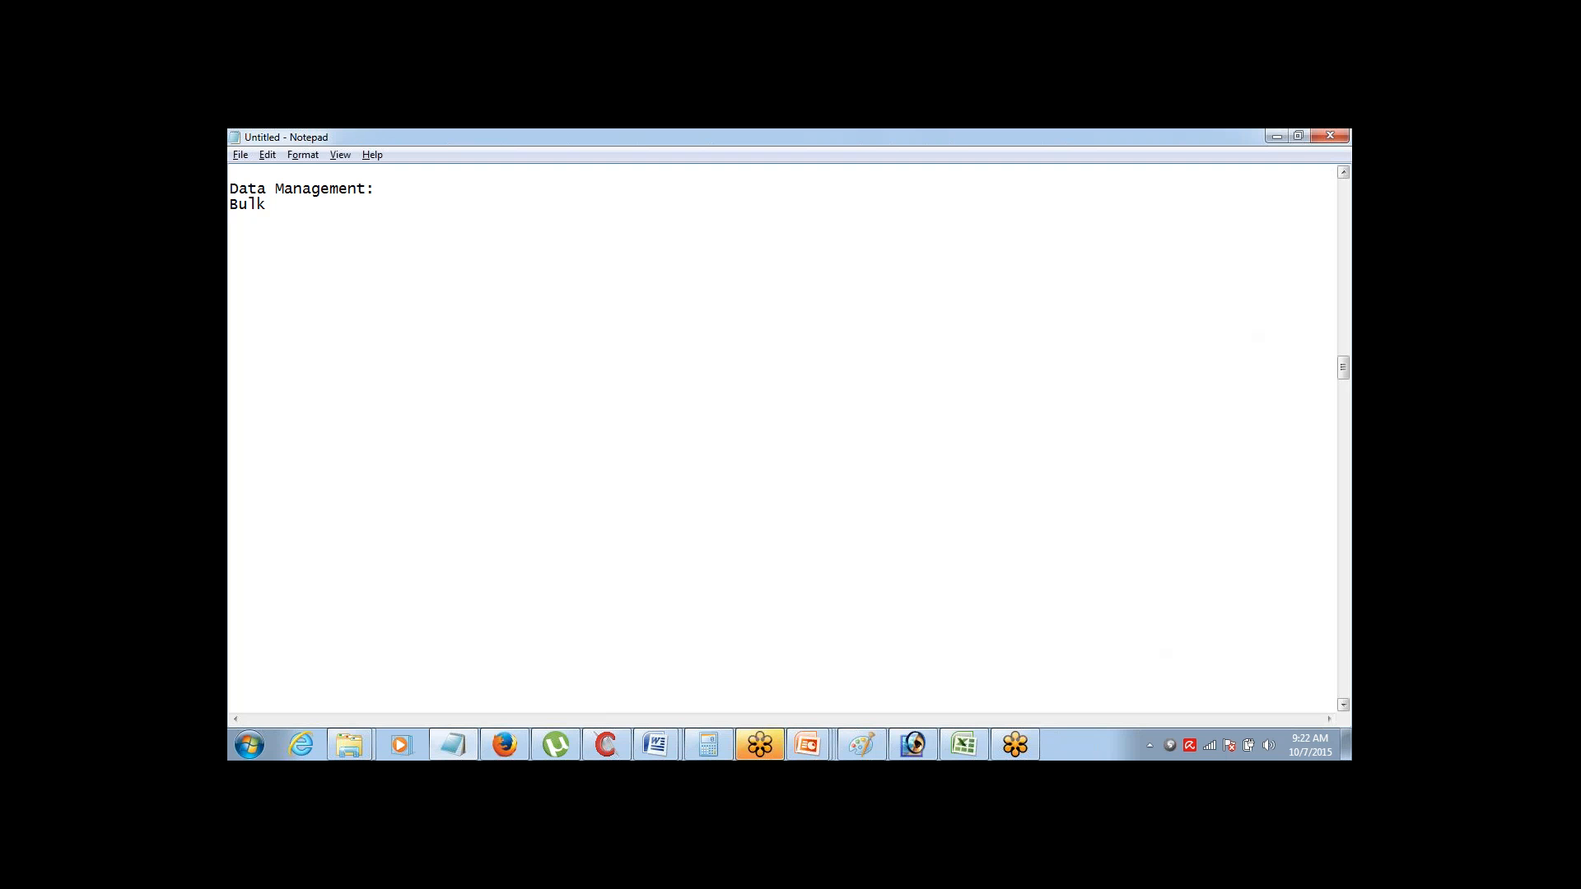
Complete the Bulk line of the Data Management note with "Data Operations...."
type("Data Operations....")
Switch to Salesforce in Firefox and open a blank new lead form
left_click(505, 745)
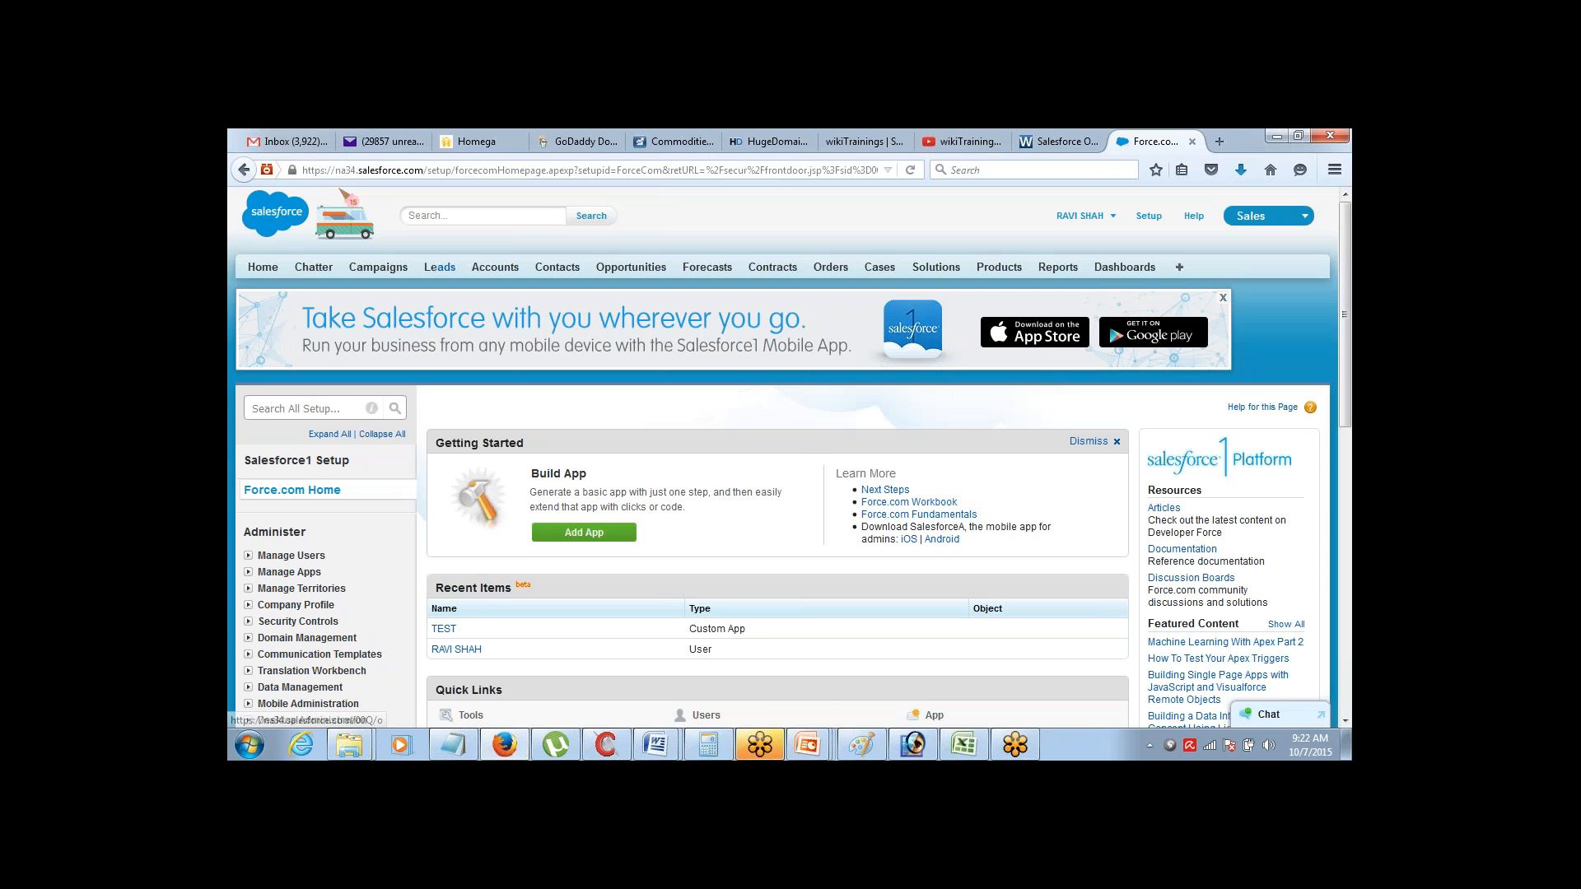
left_click(440, 267)
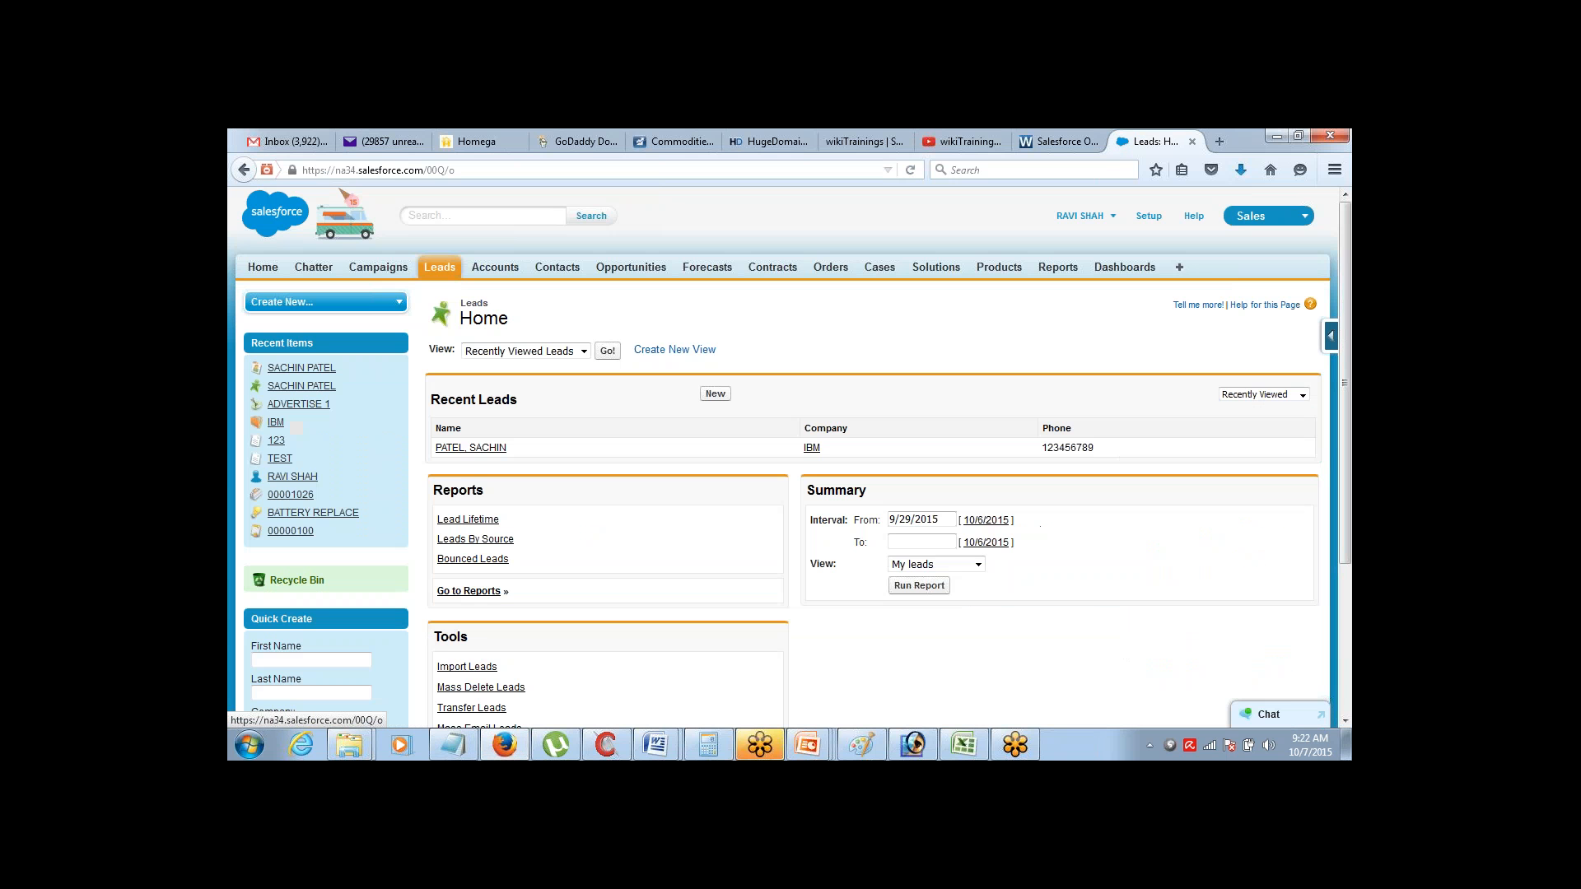
left_click(714, 394)
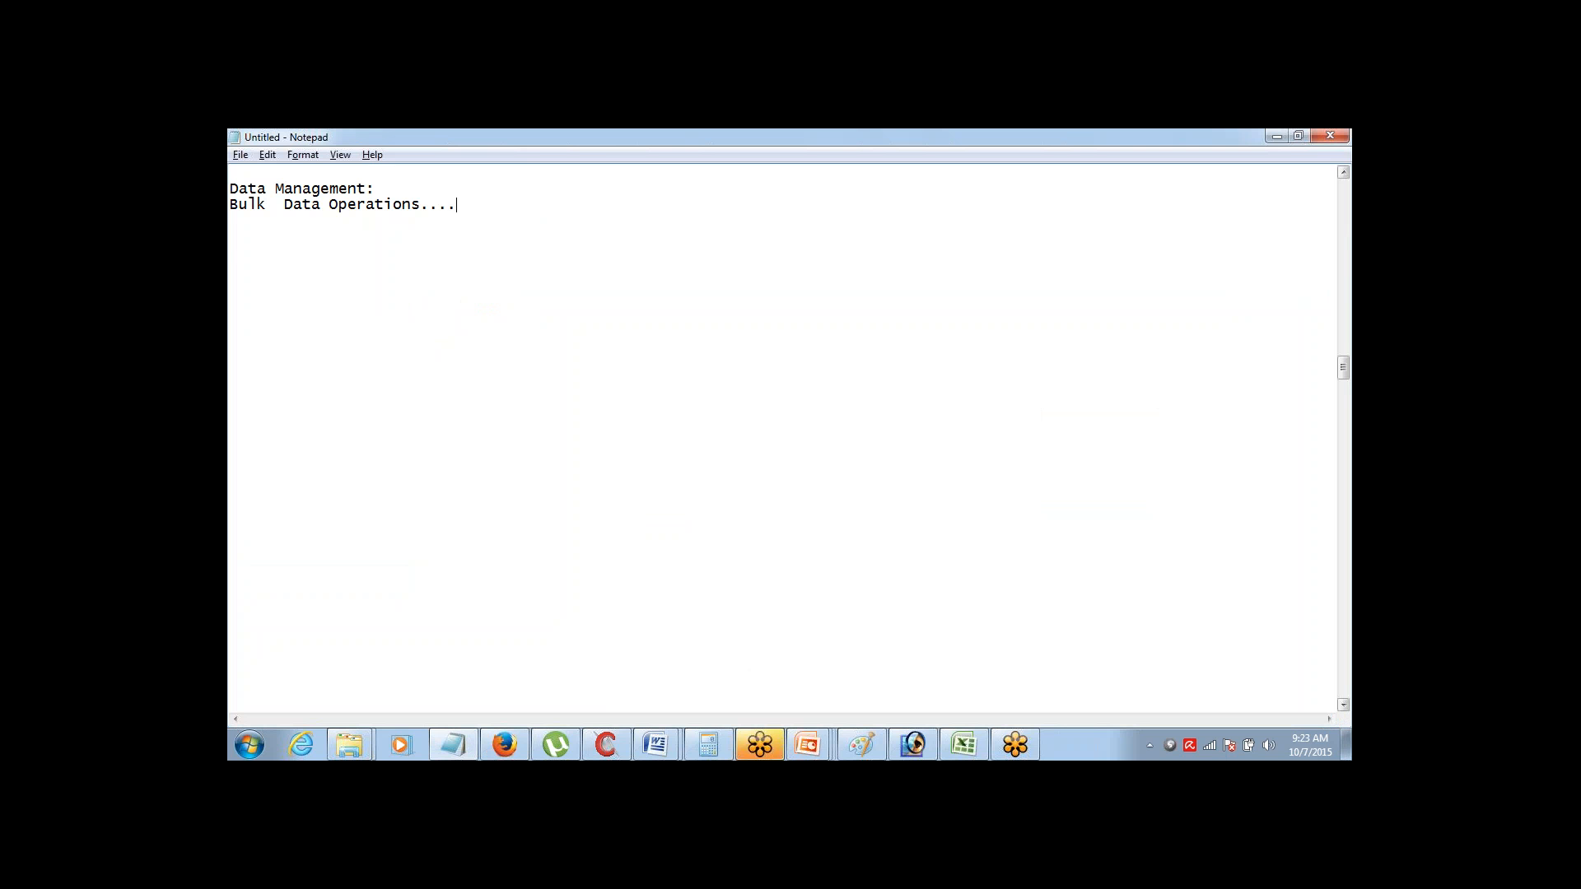
Below the Bulk Data Operations line in the Notepad note, list Insert, Uppdate, Delete and Upsert on separate lines
key("Return")
type("Insert")
key("Return")
type("Uppdate")
key("Return")
type("Delete")
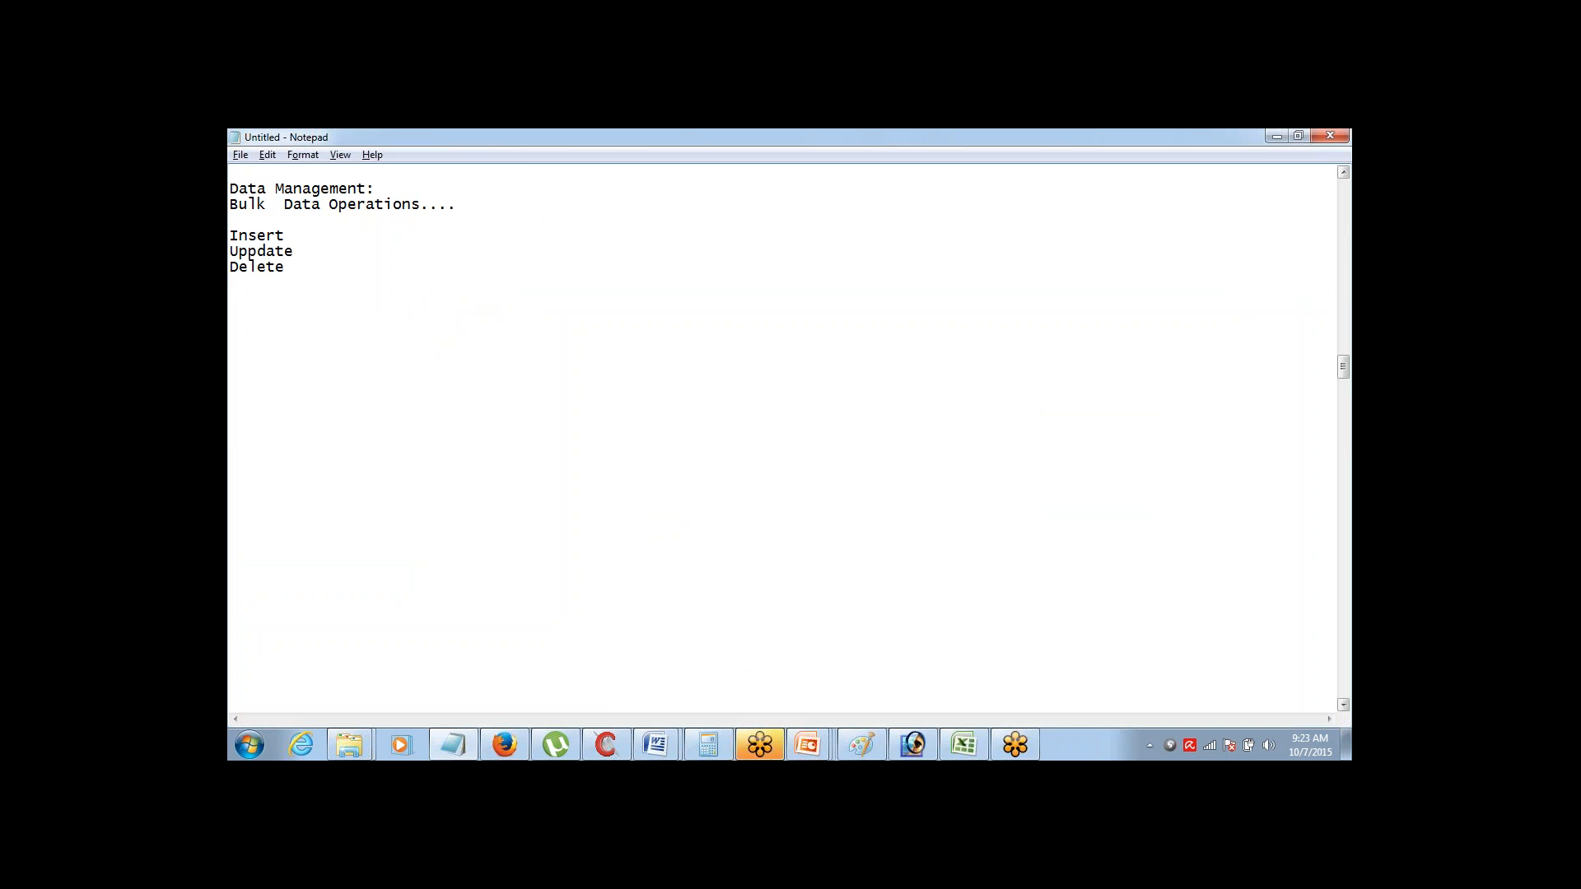
key("Return")
type("Upsert")
Highlight the Insert entry and the Uppdate entry of the operations list in turn
key("Up")
key("Up")
key("Up")
key("shift+Left")
key("shift+Left")
key("shift+Left")
key("shift+Left")
key("shift+Left")
key("shift+Left")
key("Right")
key("Down")
key("End")
key("shift+Left")
key("shift+Left")
key("shift+Left")
key("shift+Left")
key("shift+Left")
key("shift+Left")
key("shift+Left")
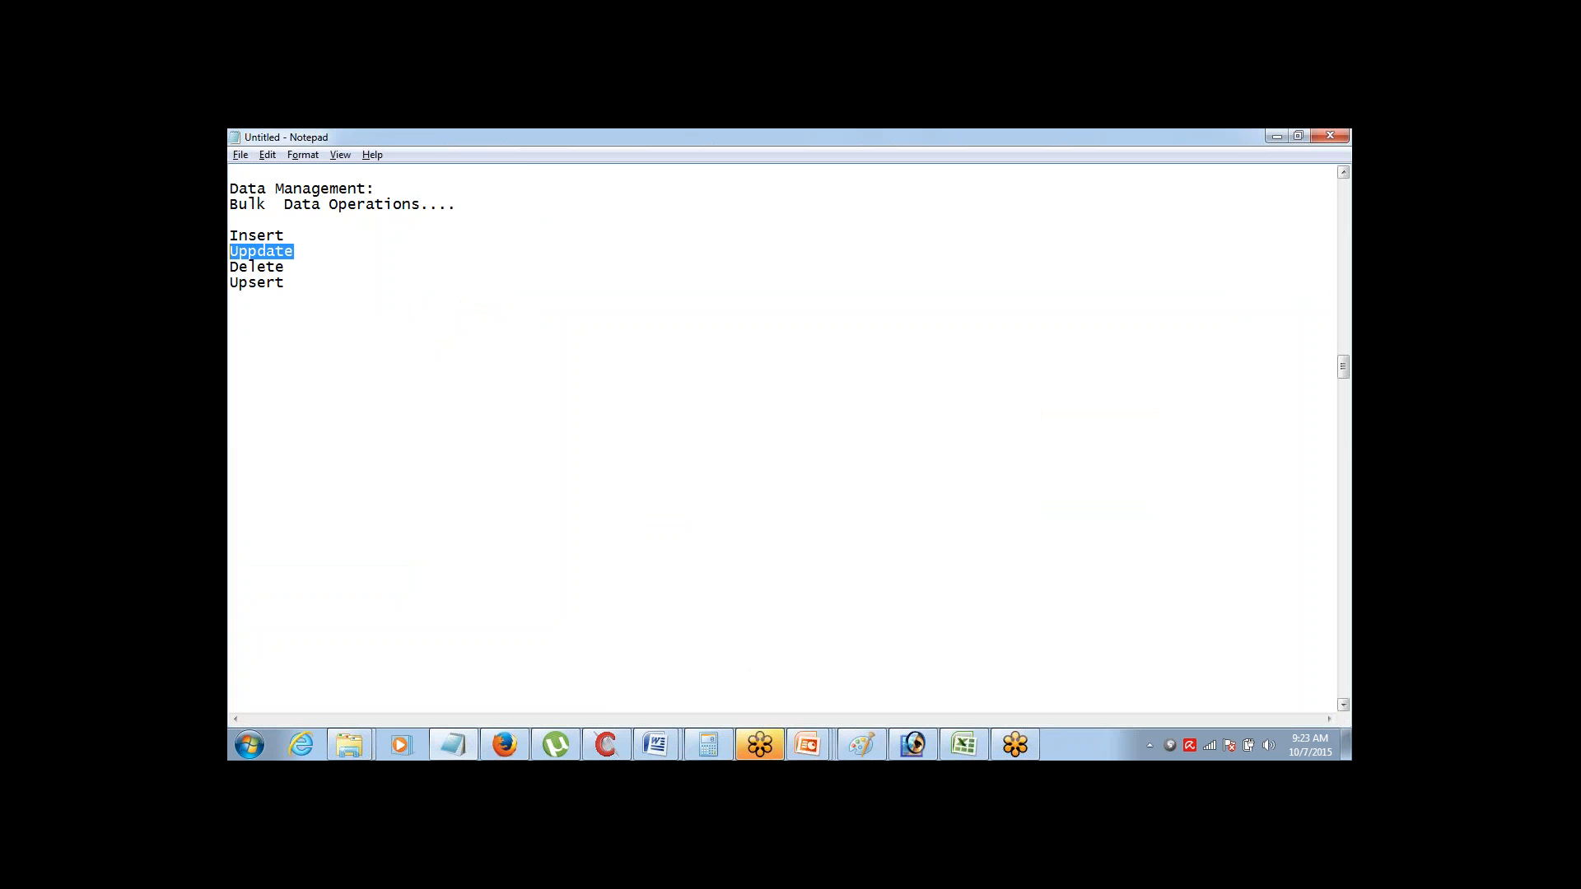
Correct the misspelled Uppdate entry to Update and add blank space below the operations list
left_click(284, 251)
key("shift+Left")
key("BackSpace")
key("Down")
key("Return")
Look at the blank new lead form in Firefox, highlight Lead in its title, and return to the Notepad note
mouse_move(504, 745)
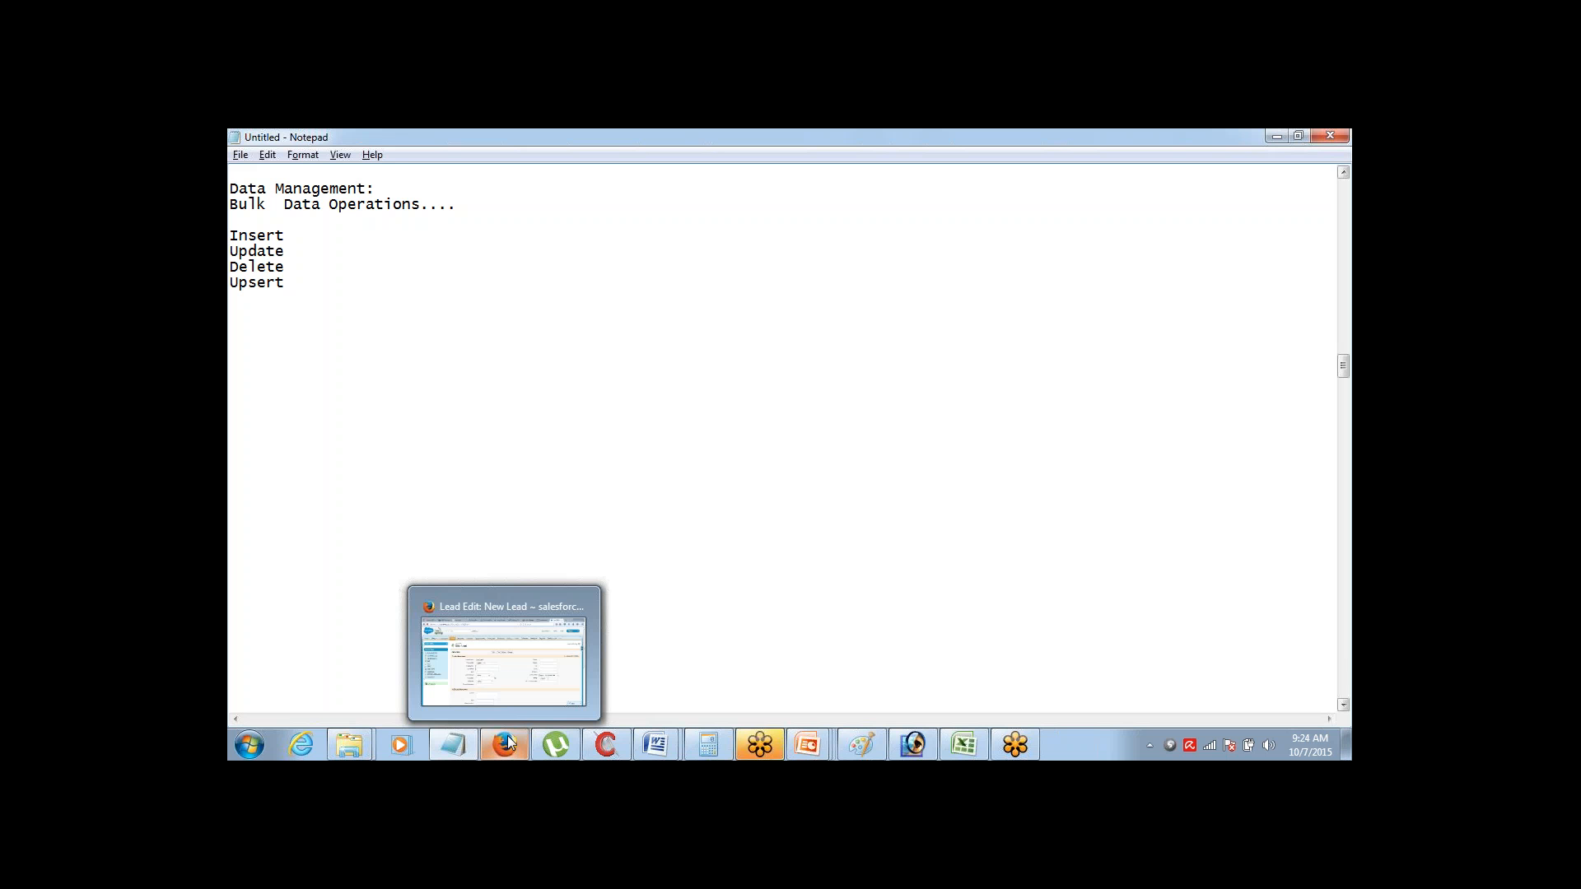
left_click(509, 621)
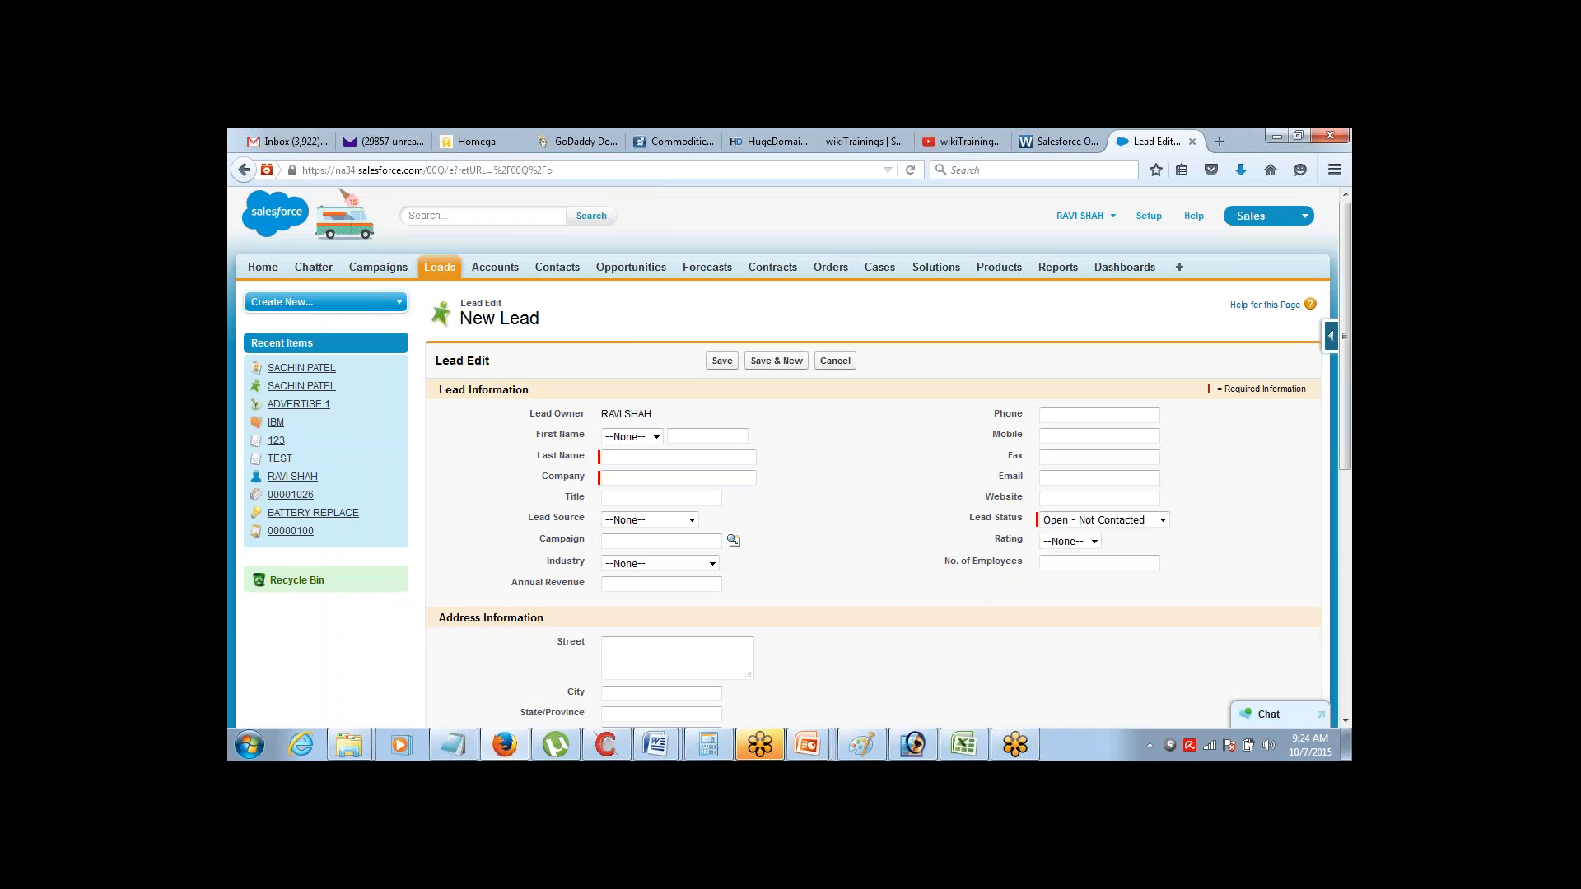
double_click(650, 319)
left_click(506, 744)
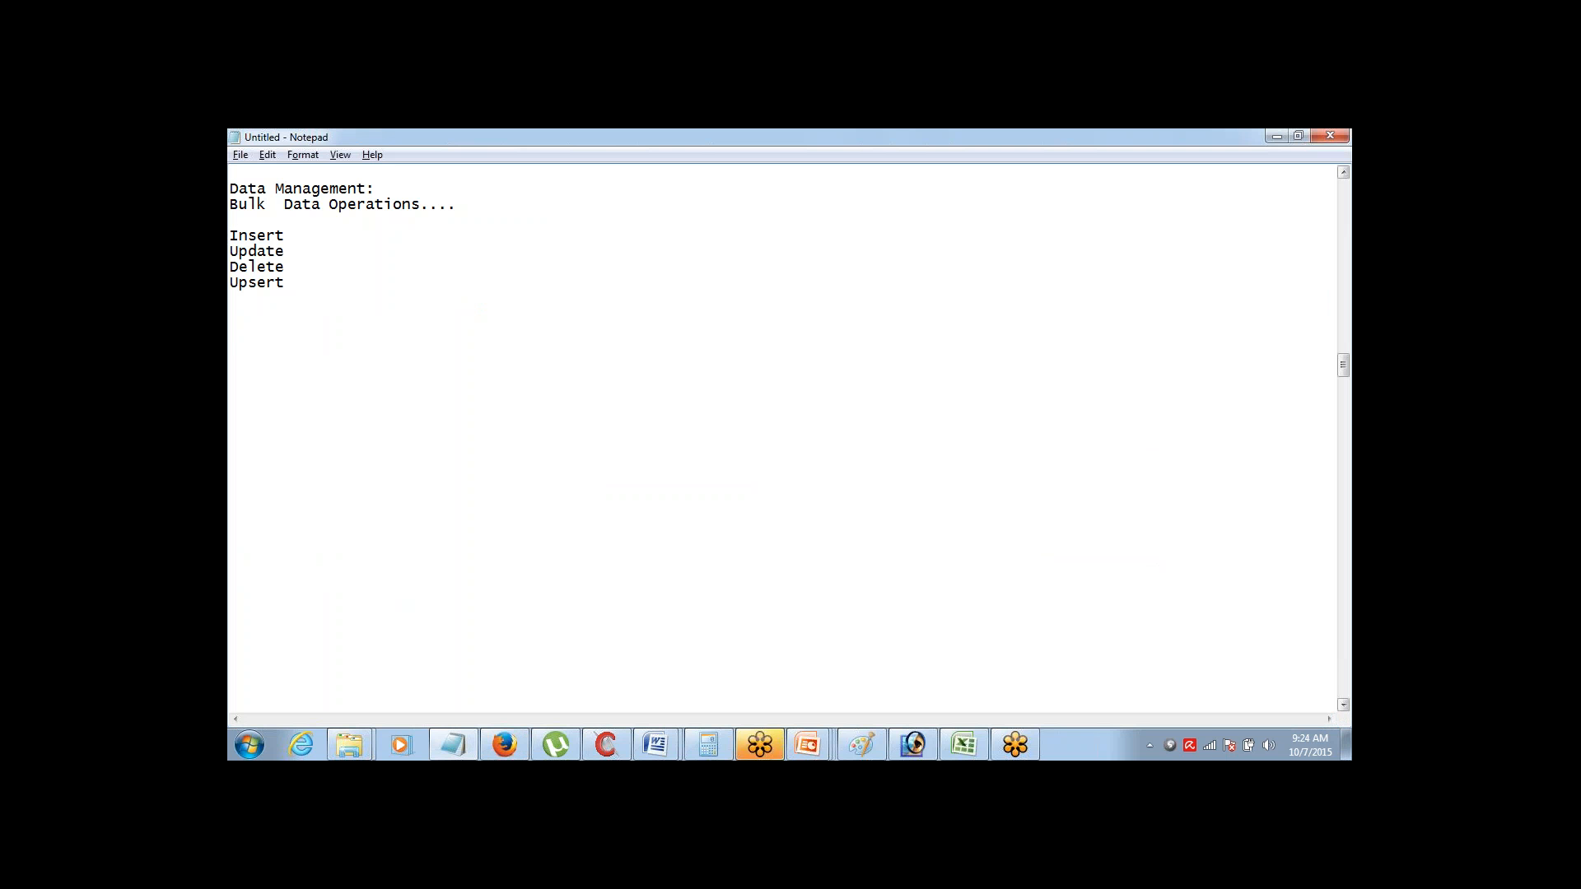
Add the line "Data Loader > Download and Install on yor system" below the operations list
type("Data Loader > Download an")
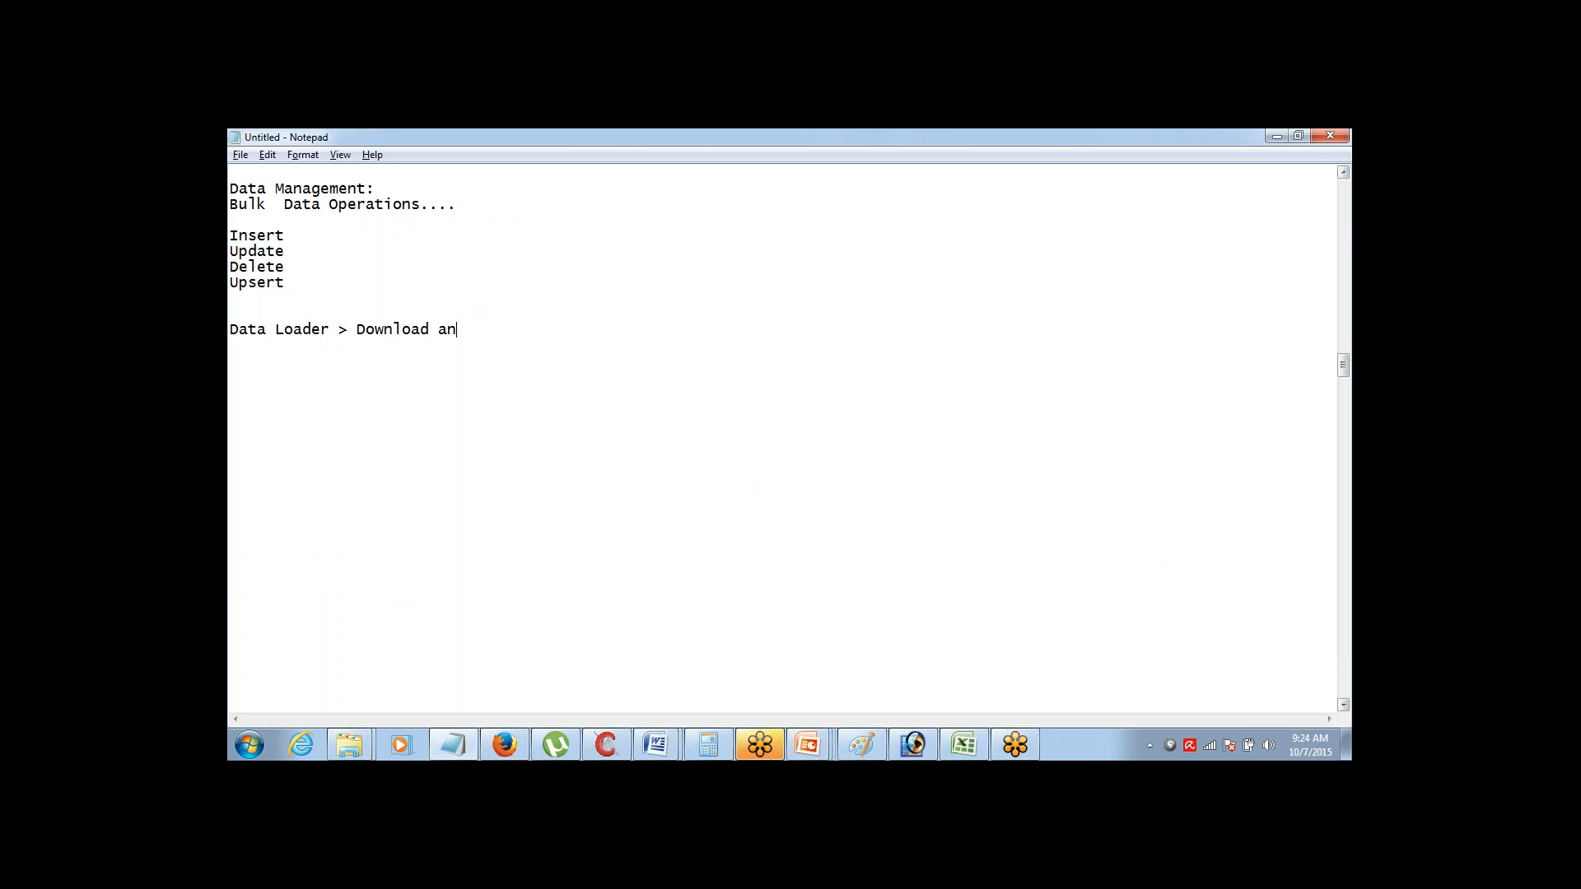
type("d Install on yor sysytem")
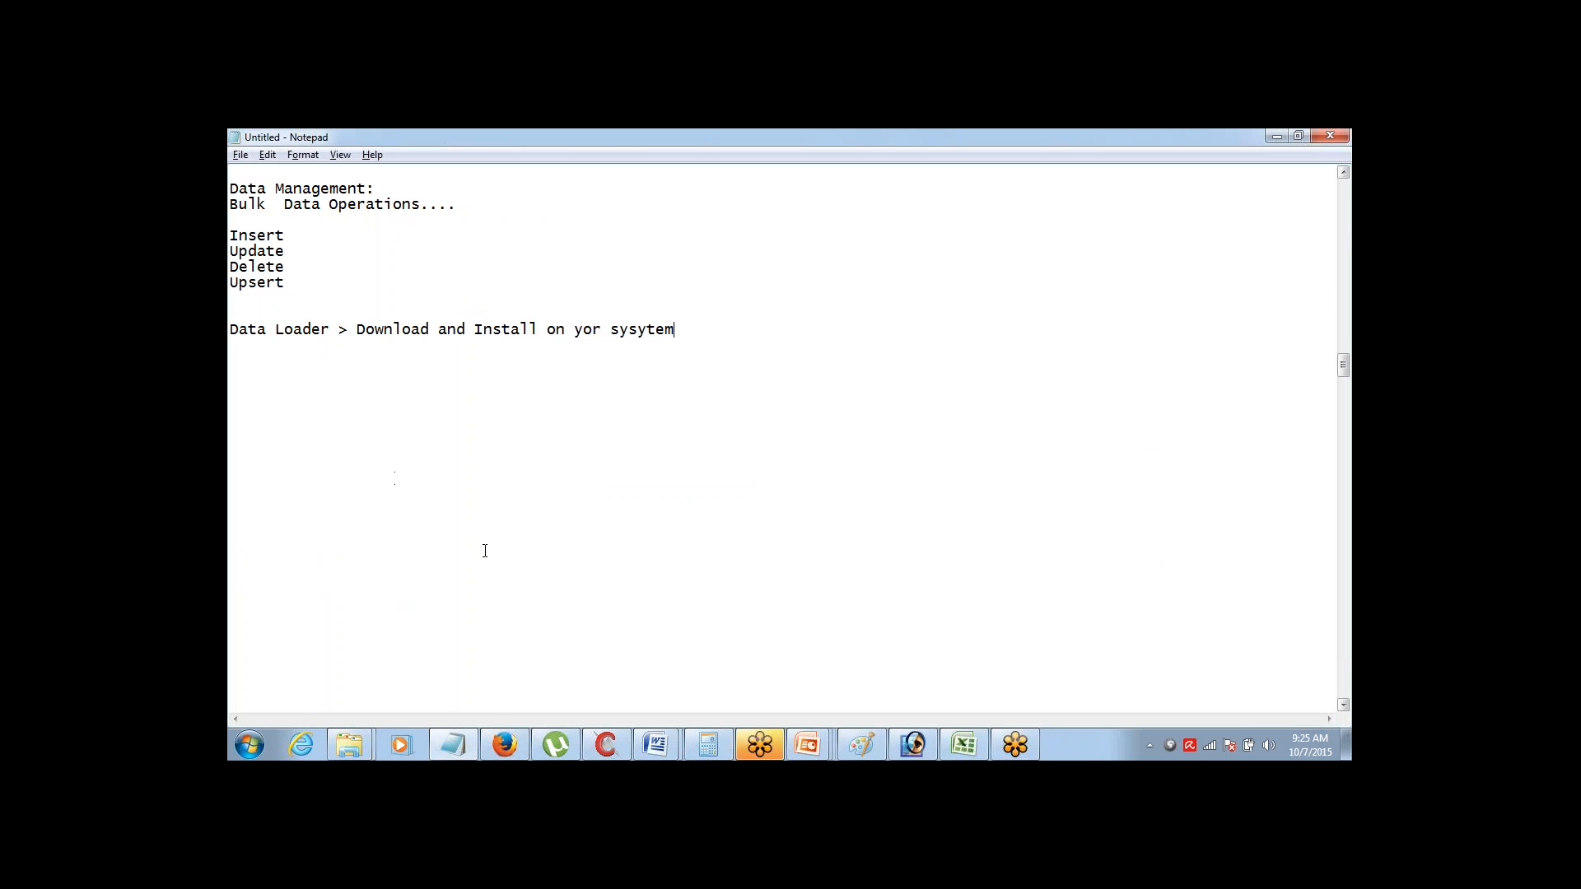
key("Left")
key("Left")
key("Left")
key("BackSpace")
Switch to Salesforce in Firefox and open the Data Loader page under Data Management in Setup
left_click(484, 755)
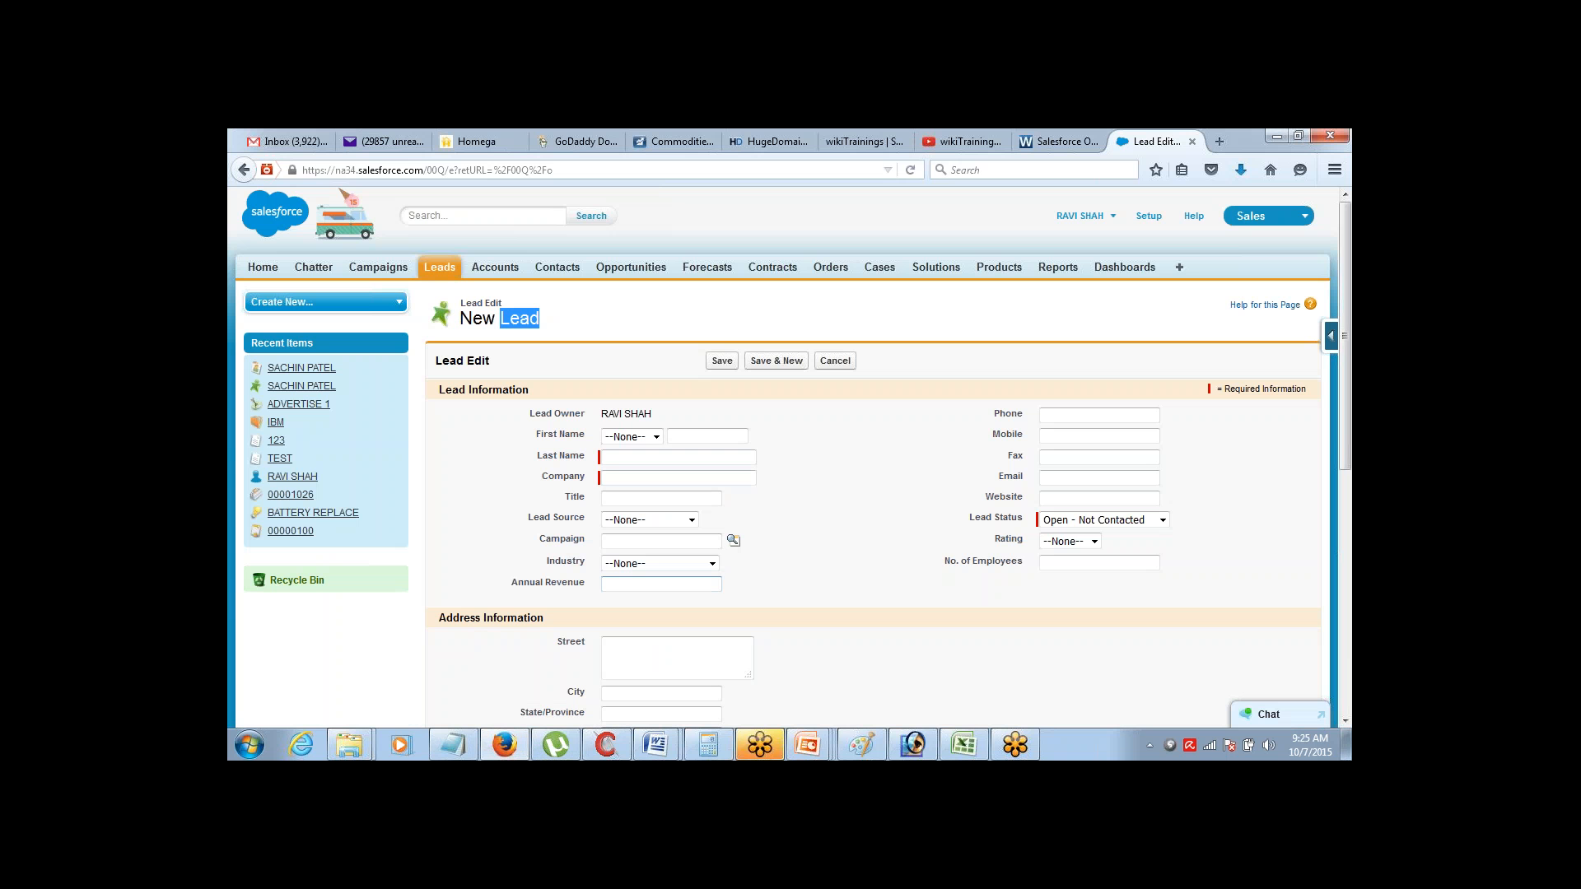
left_click(1149, 216)
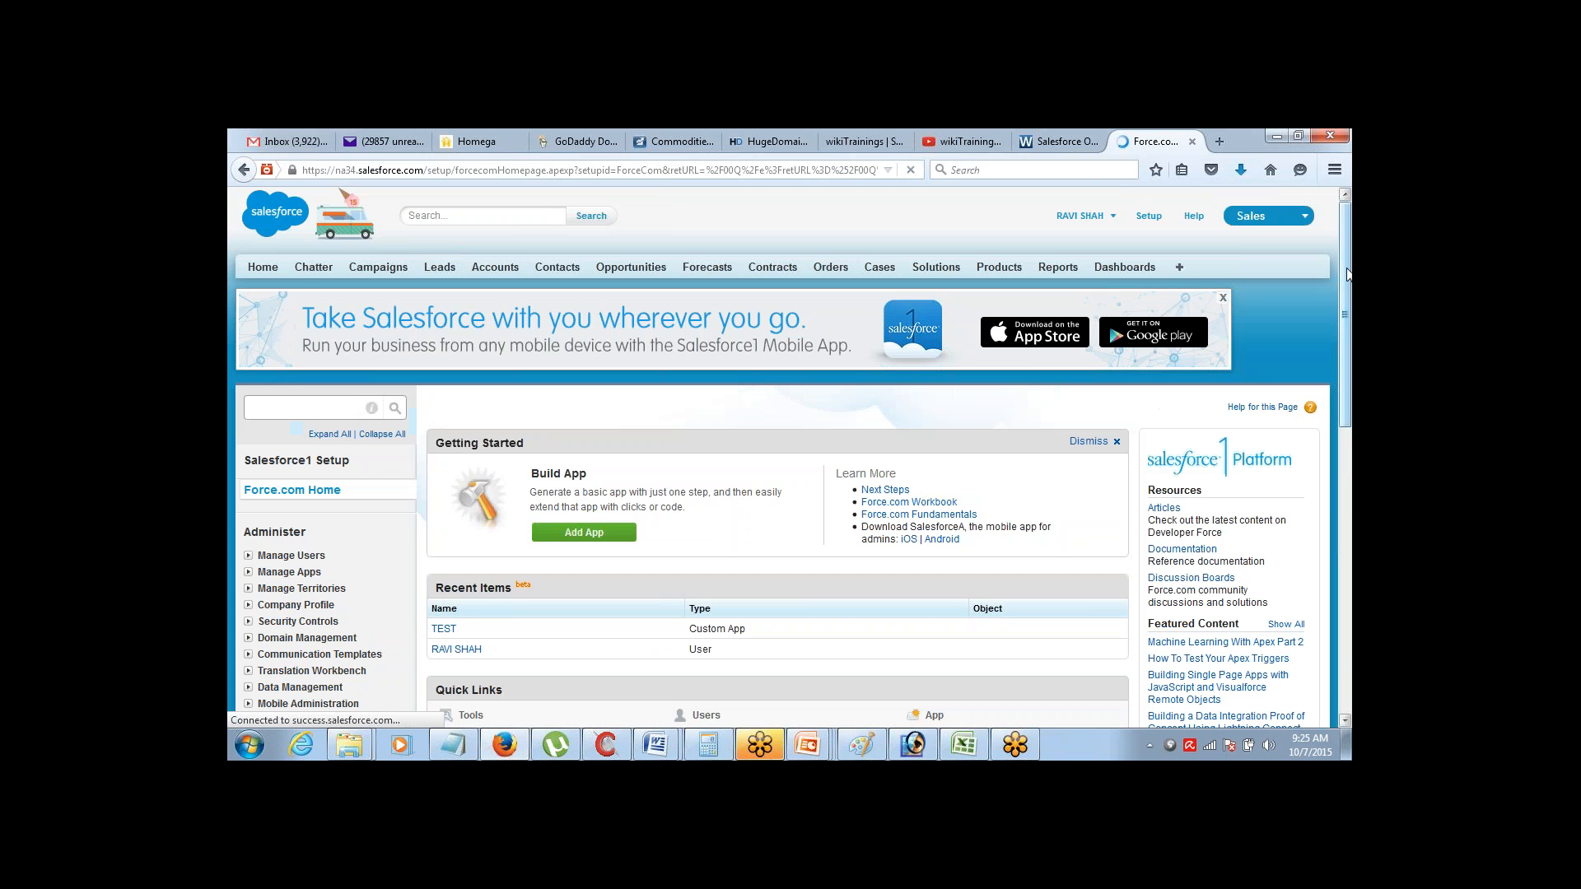
scroll(1318, 407, "down", 3)
scroll(1318, 407, "down", 1)
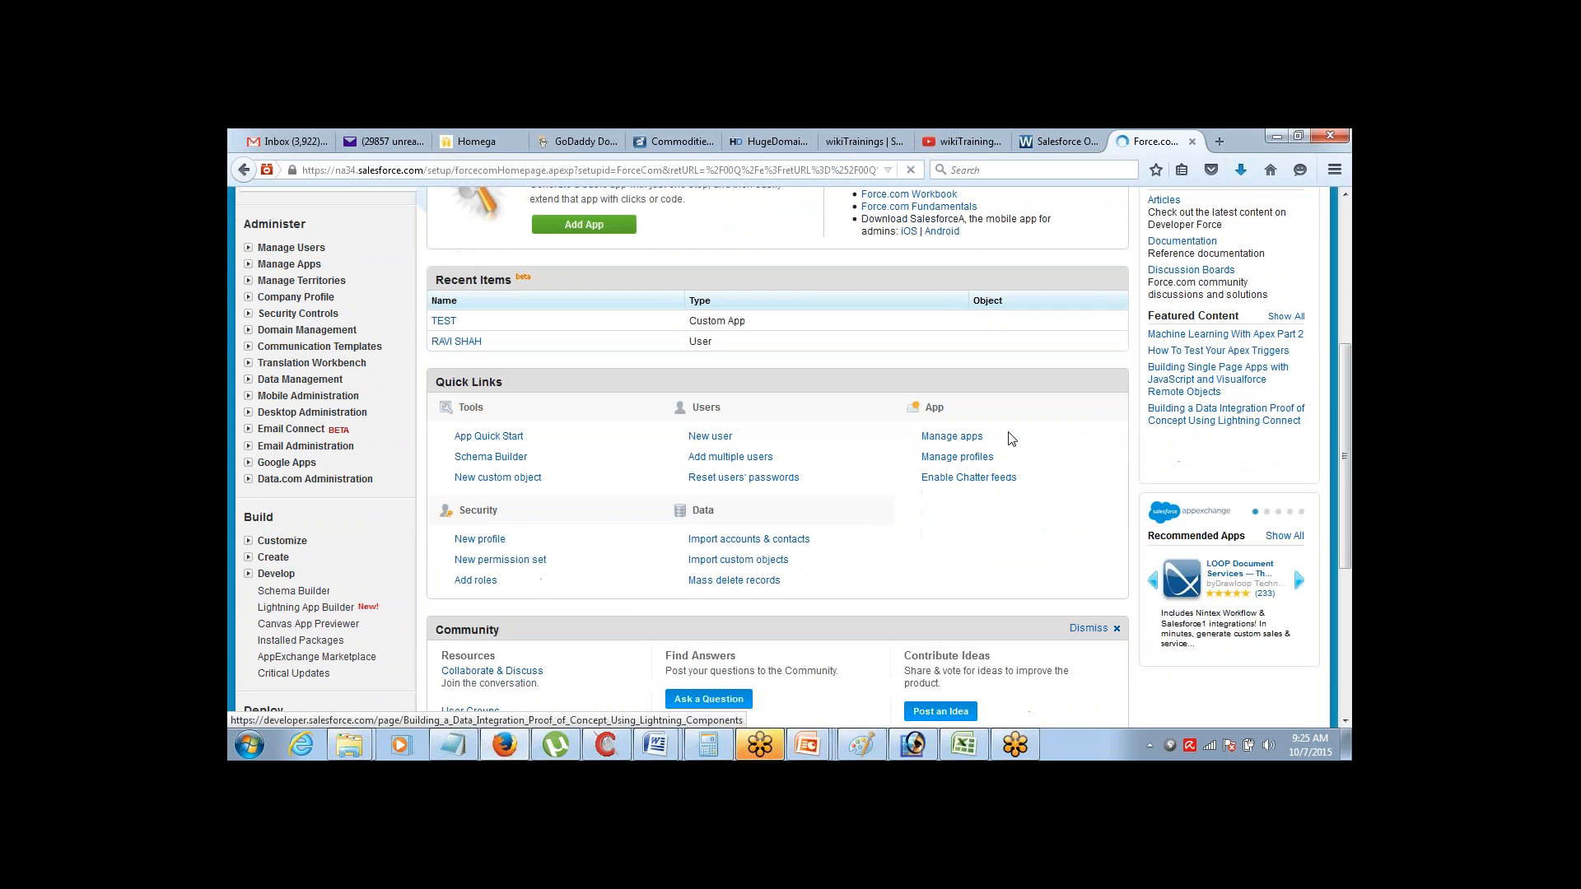
left_click(248, 380)
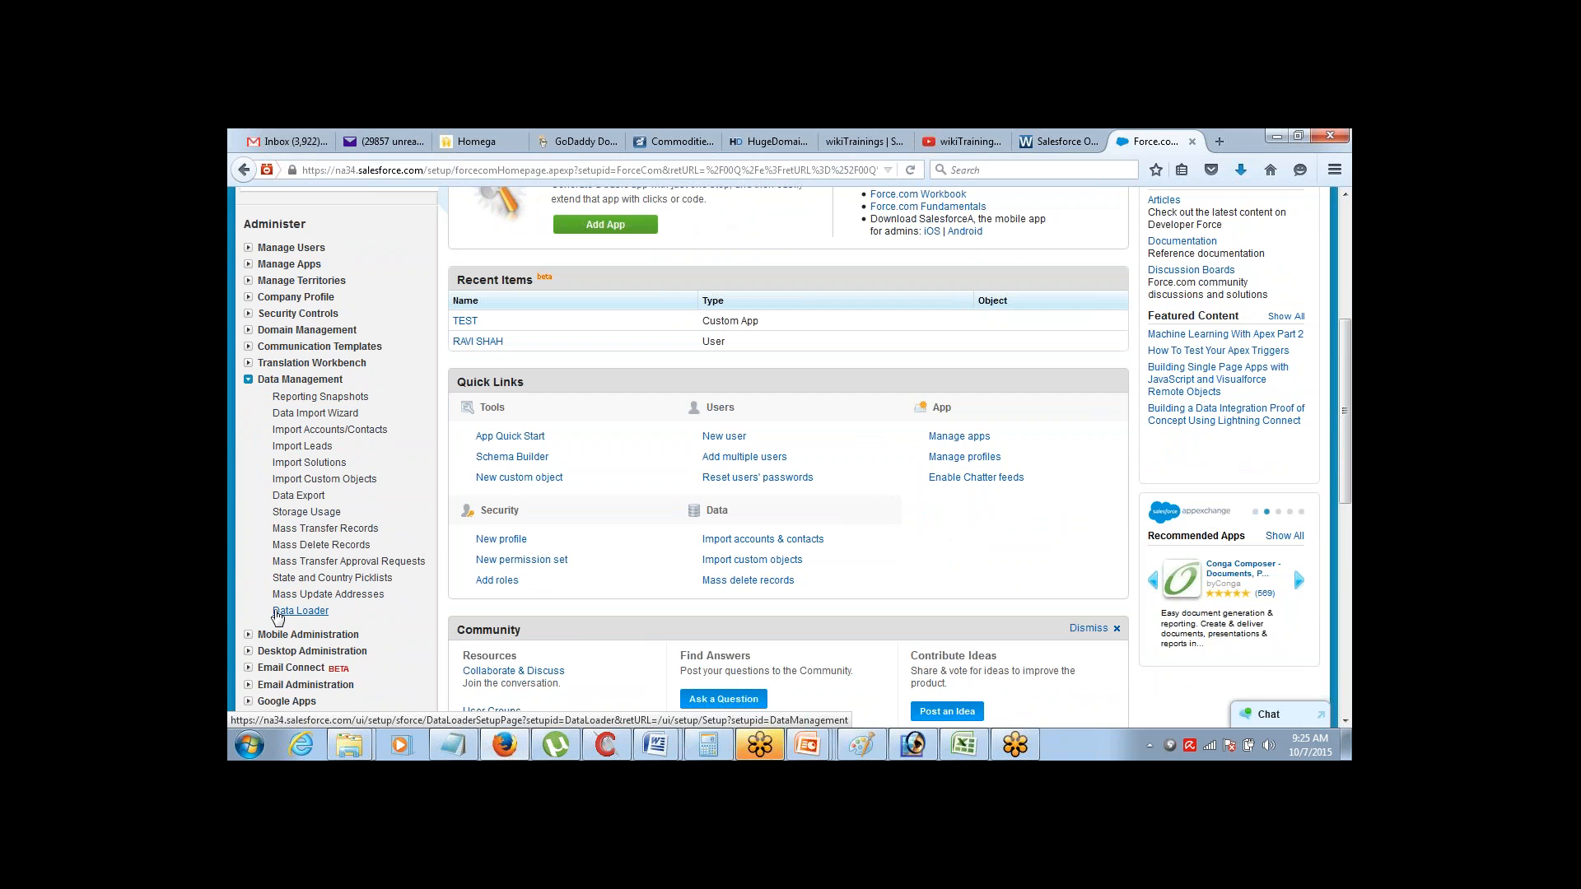
left_click(278, 613)
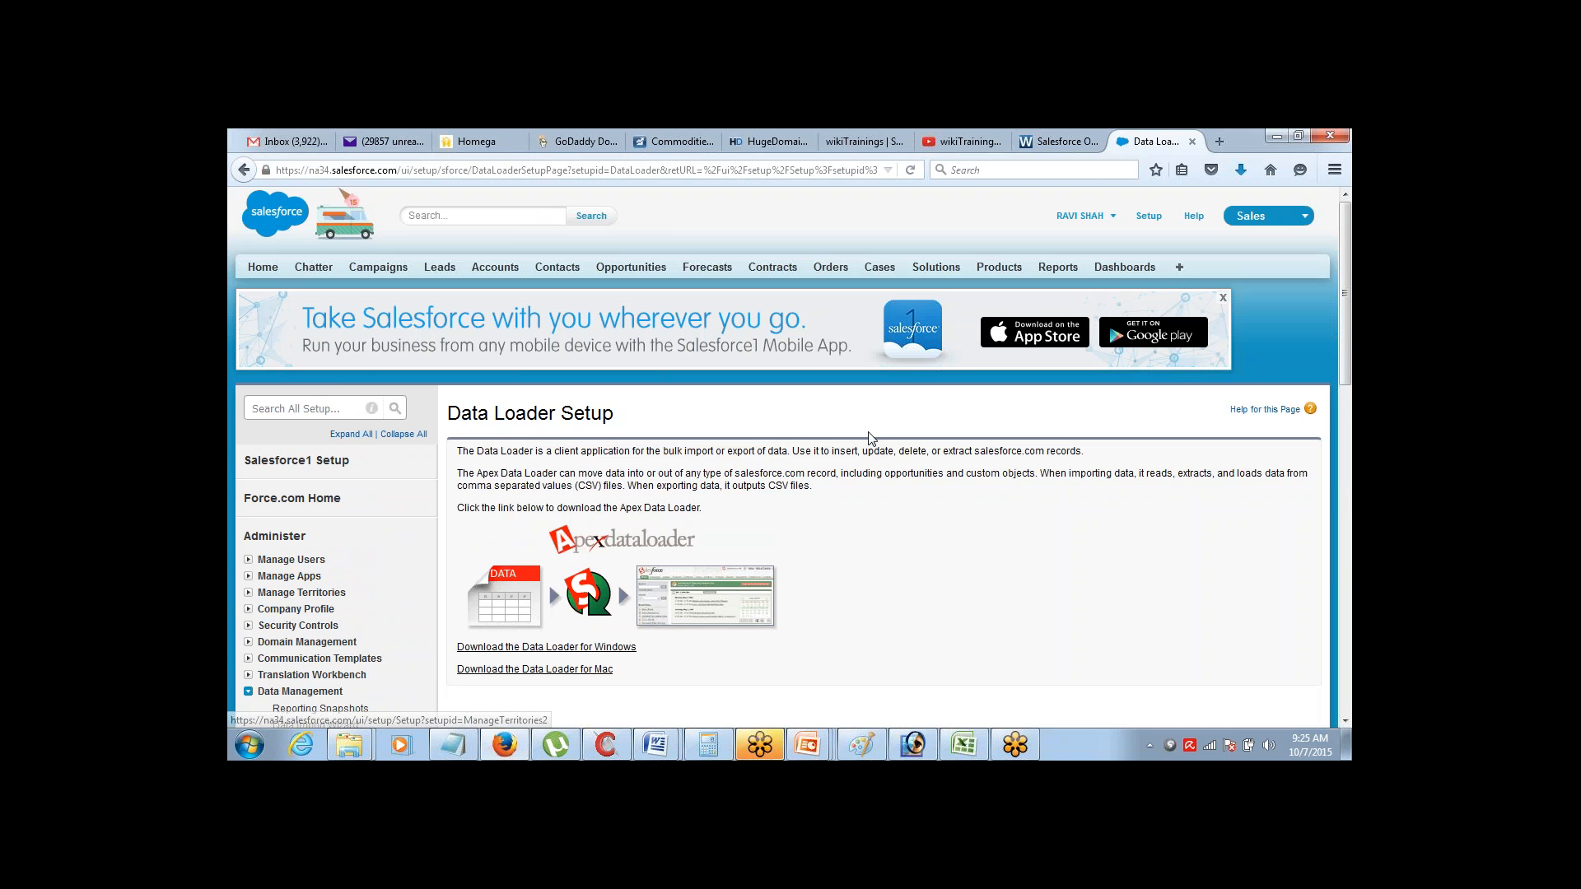
Examine the Data Loader Setup page with its description and its download links for Windows and Mac
mouse_move(1349, 233)
left_mouse_down()
mouse_move(1347, 377)
mouse_move(1345, 231)
left_mouse_up()
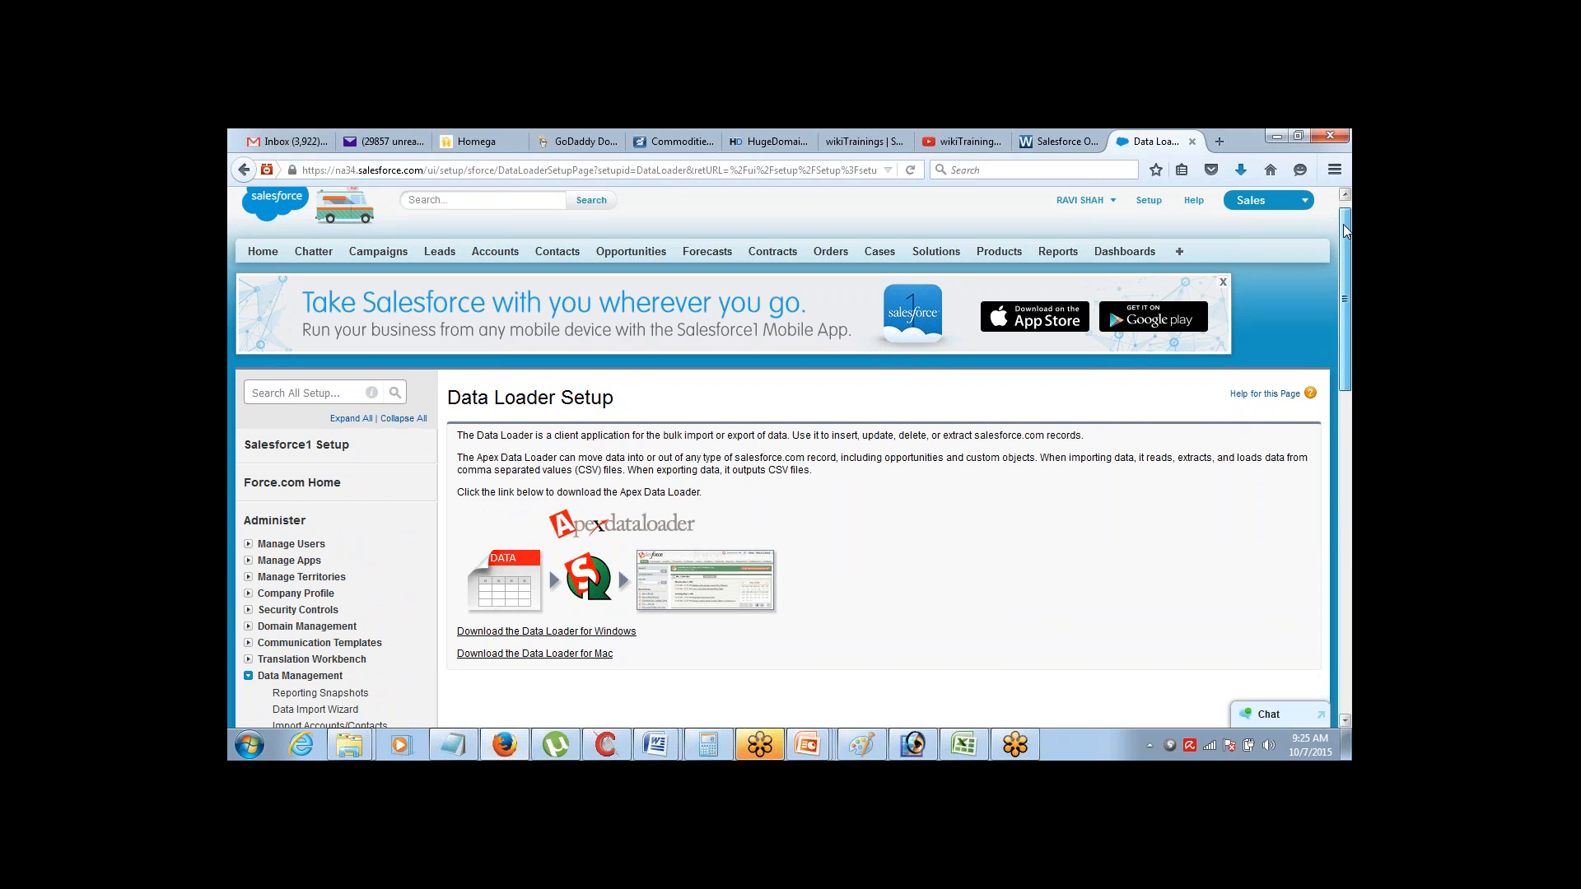
mouse_move(1347, 231)
left_mouse_down()
mouse_move(1347, 259)
mouse_move(1345, 213)
left_mouse_up()
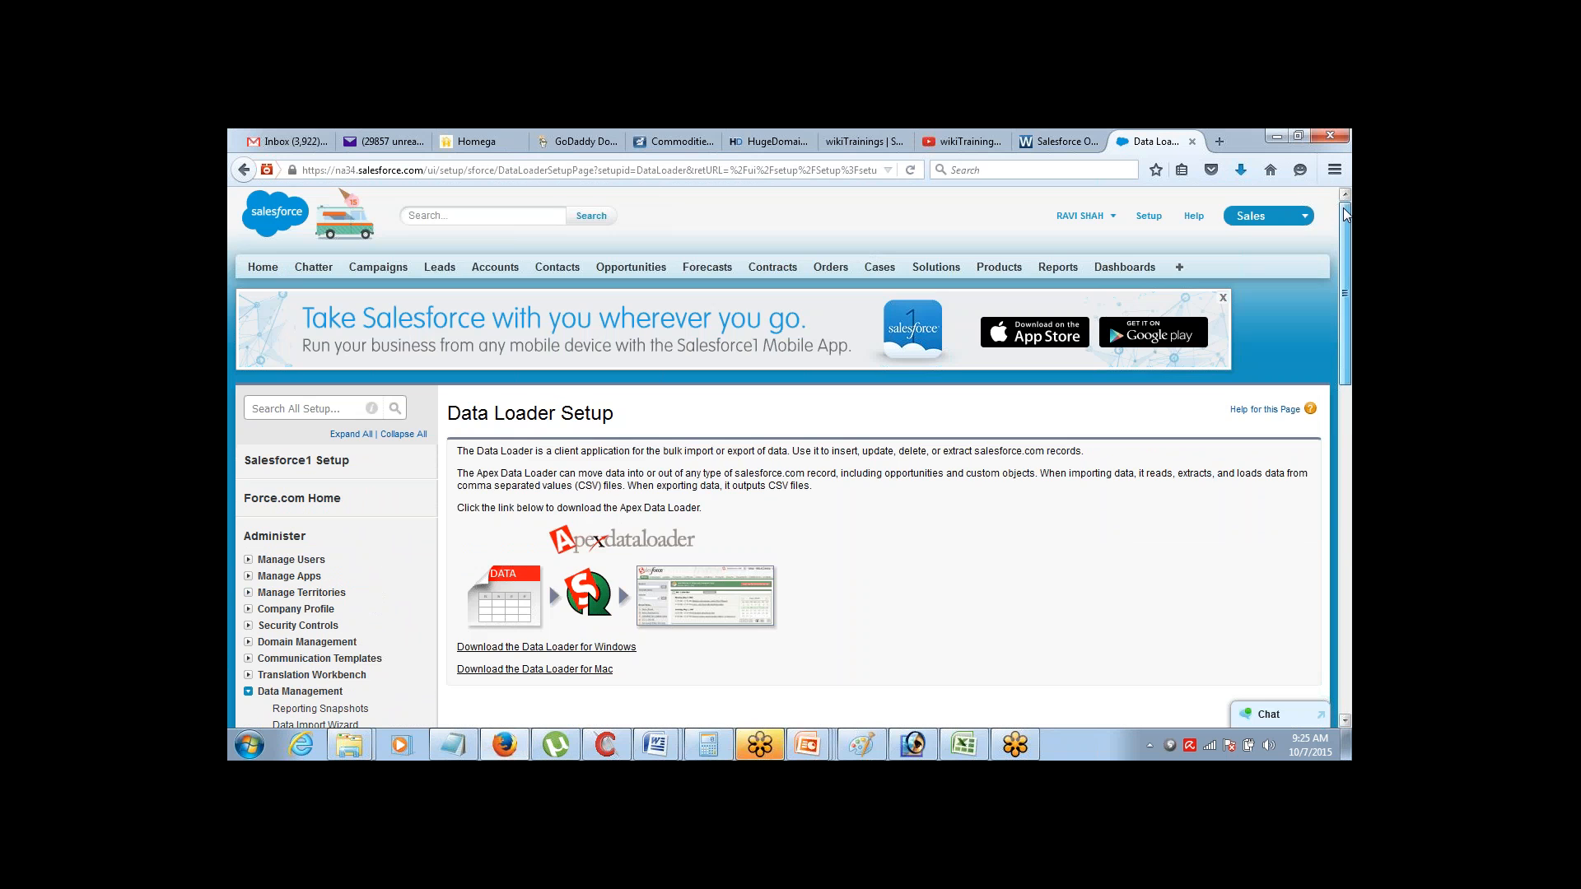
left_click_drag(1347, 215, 1348, 295)
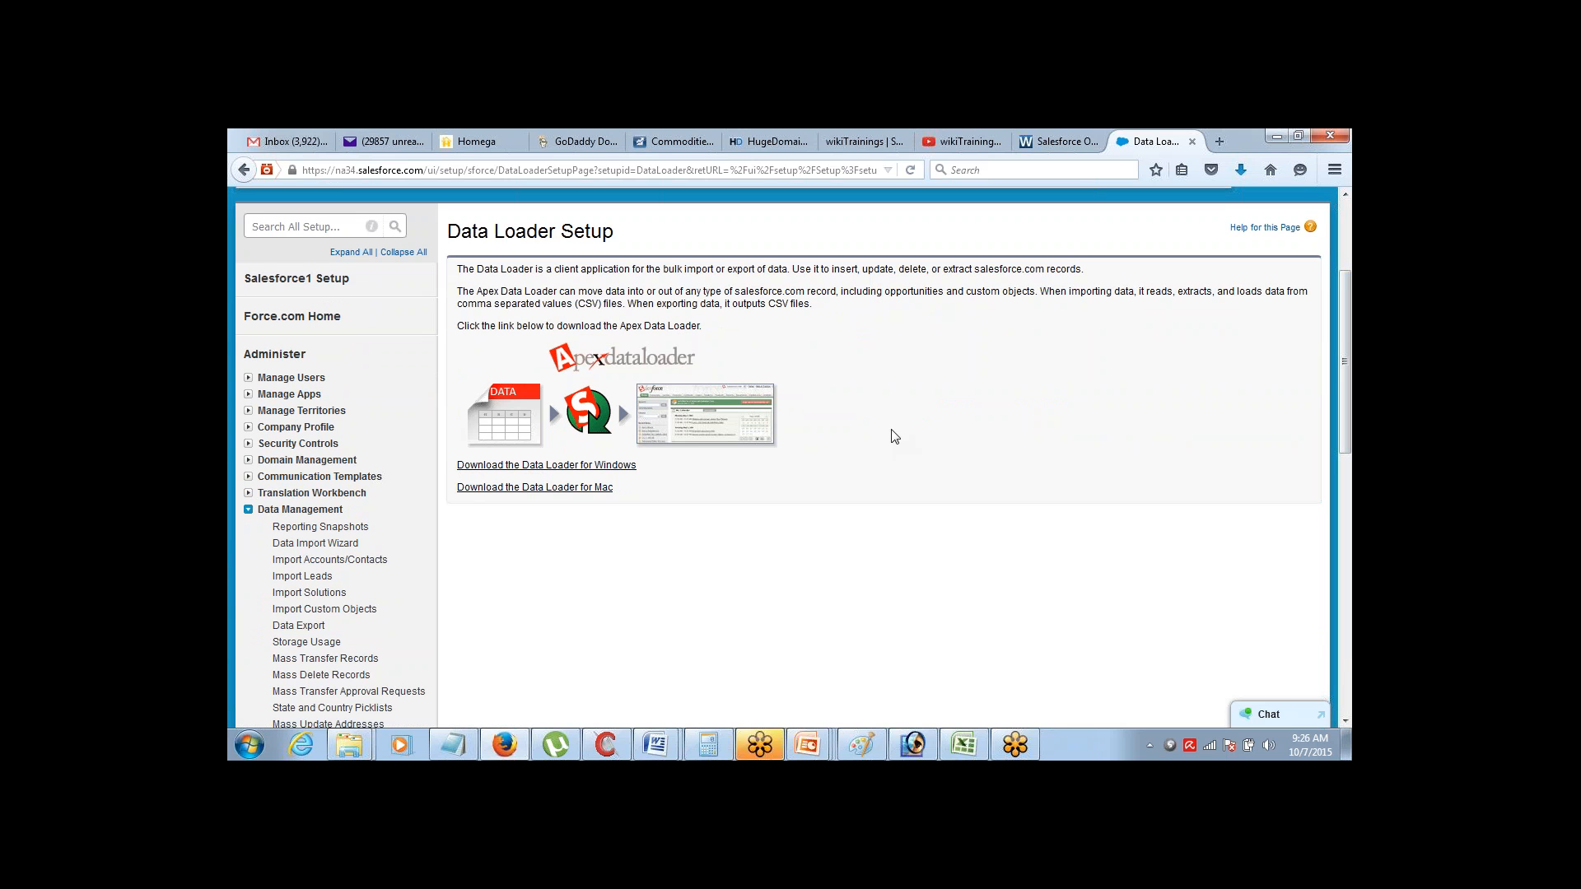
scroll(1333, 384, "down", 2)
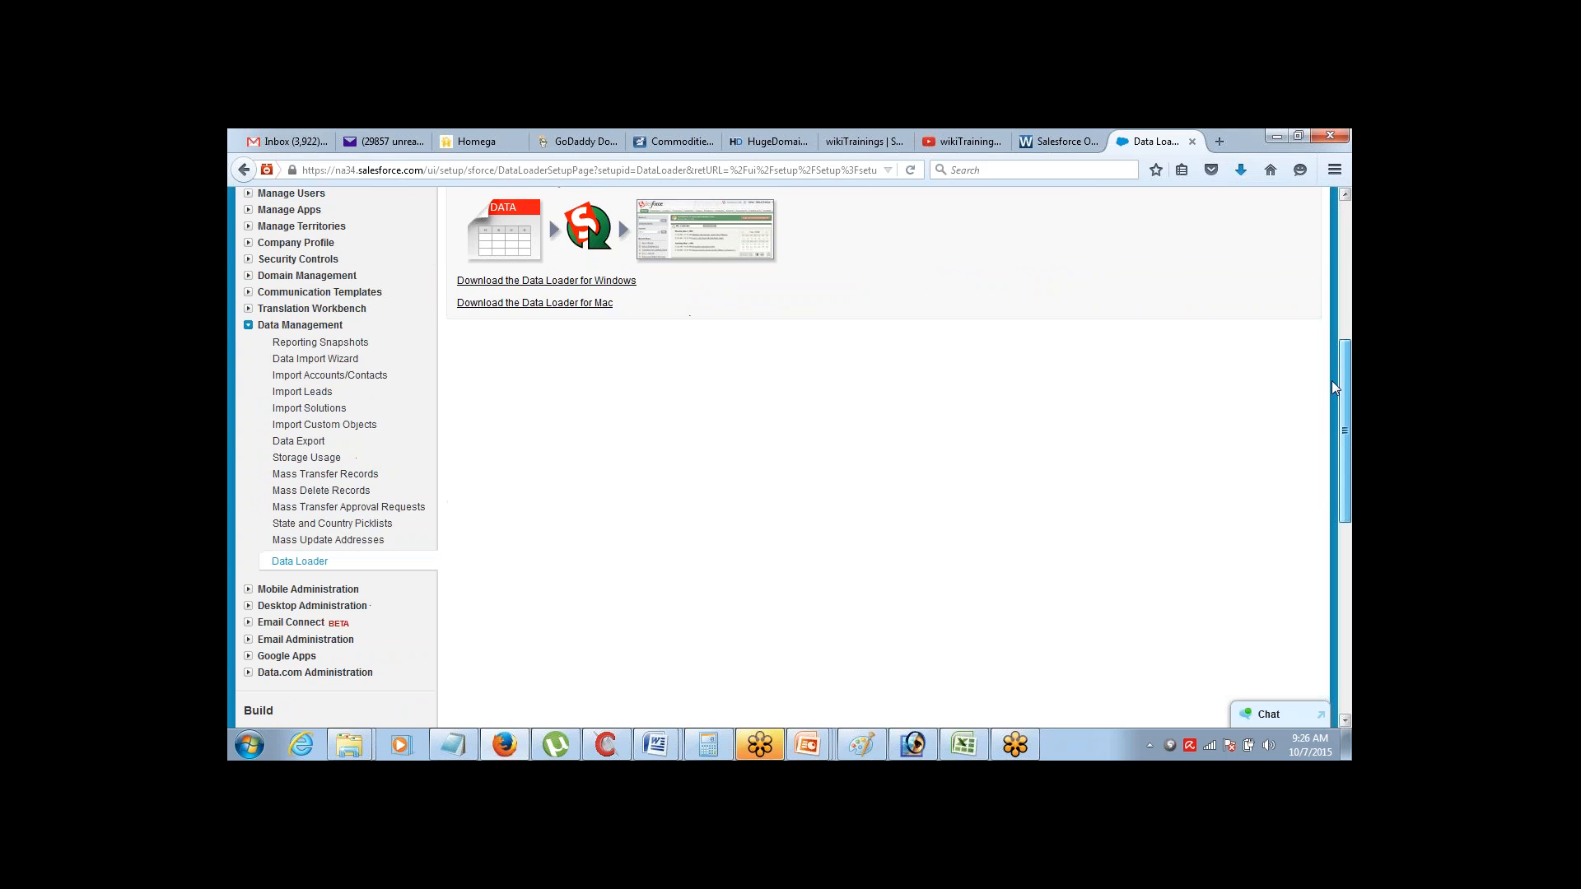
left_click_drag(1334, 387, 1320, 222)
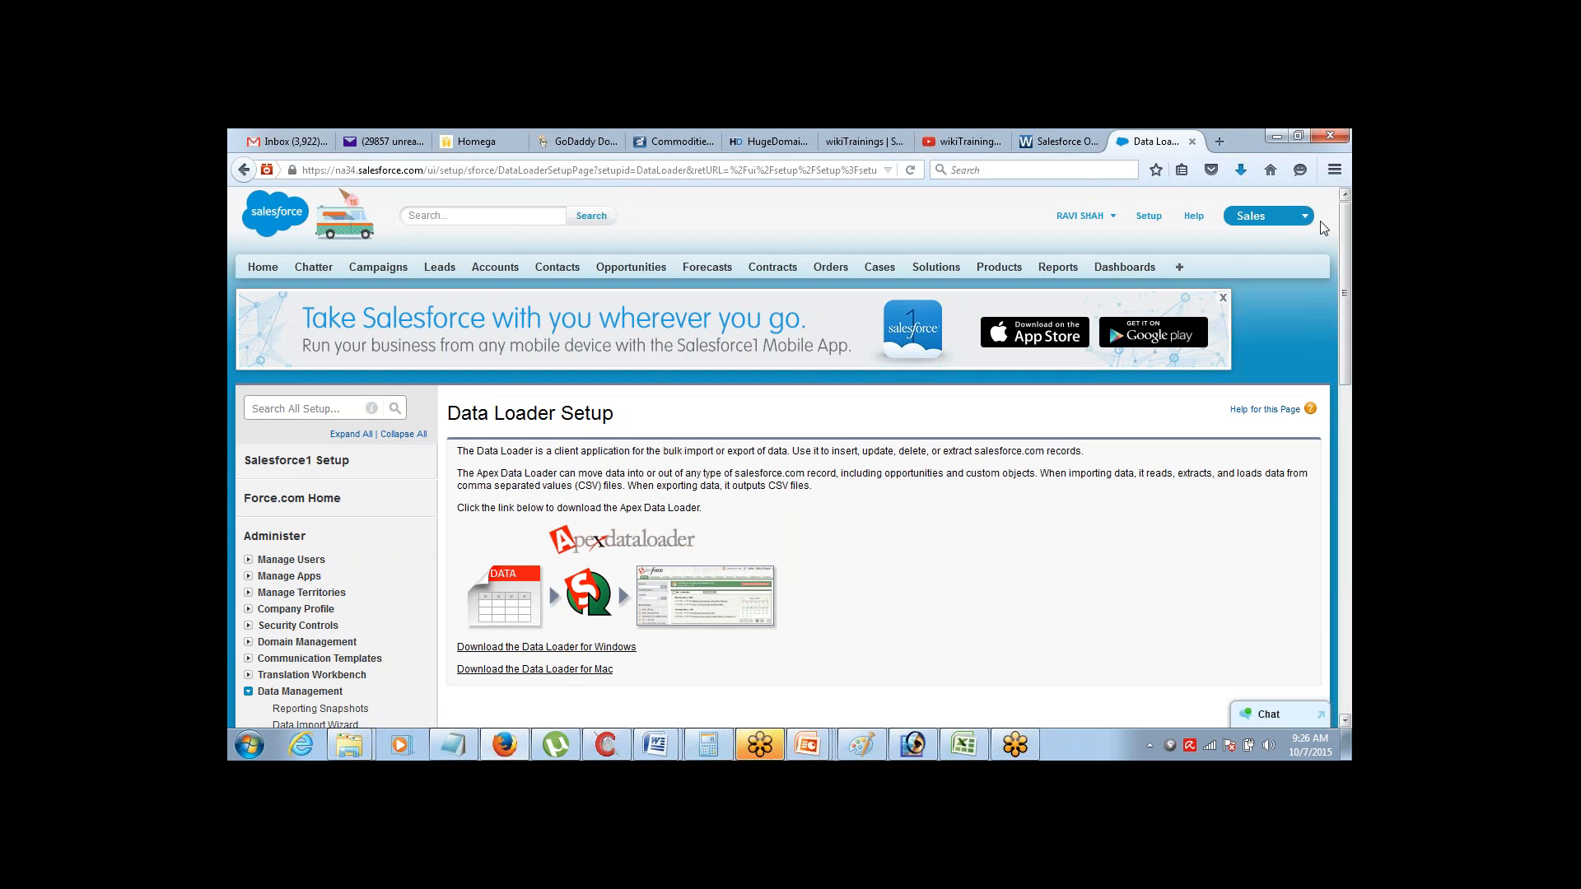
left_click_drag(1344, 251, 1336, 386)
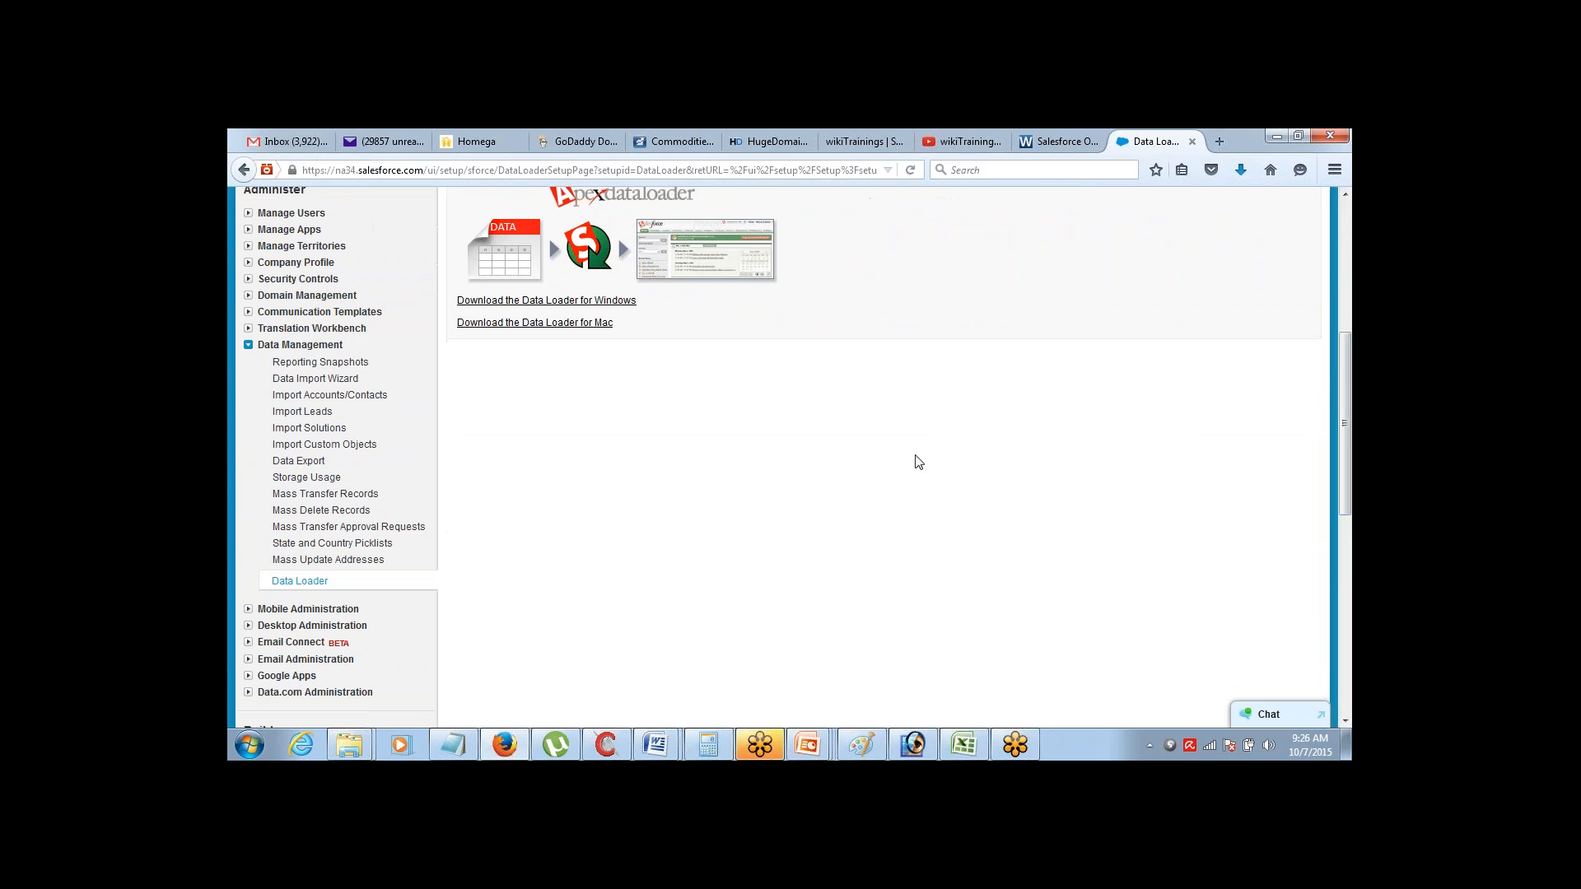
Find the installed Data Loader program by searching for "data", launch it, and reposition its welcome dialog
left_click(242, 751)
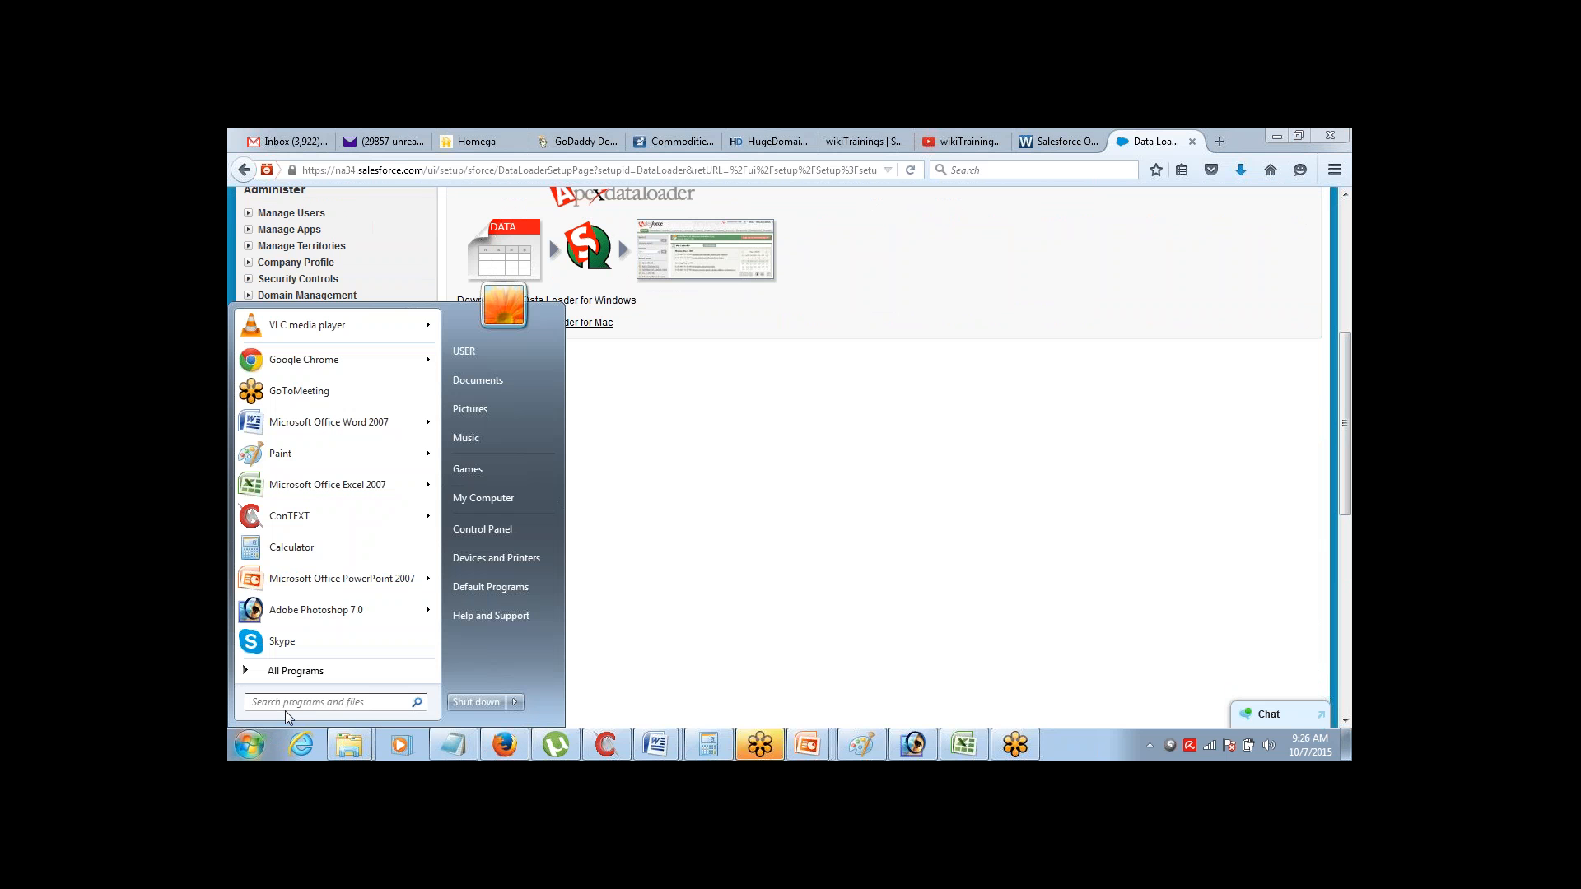
type("data")
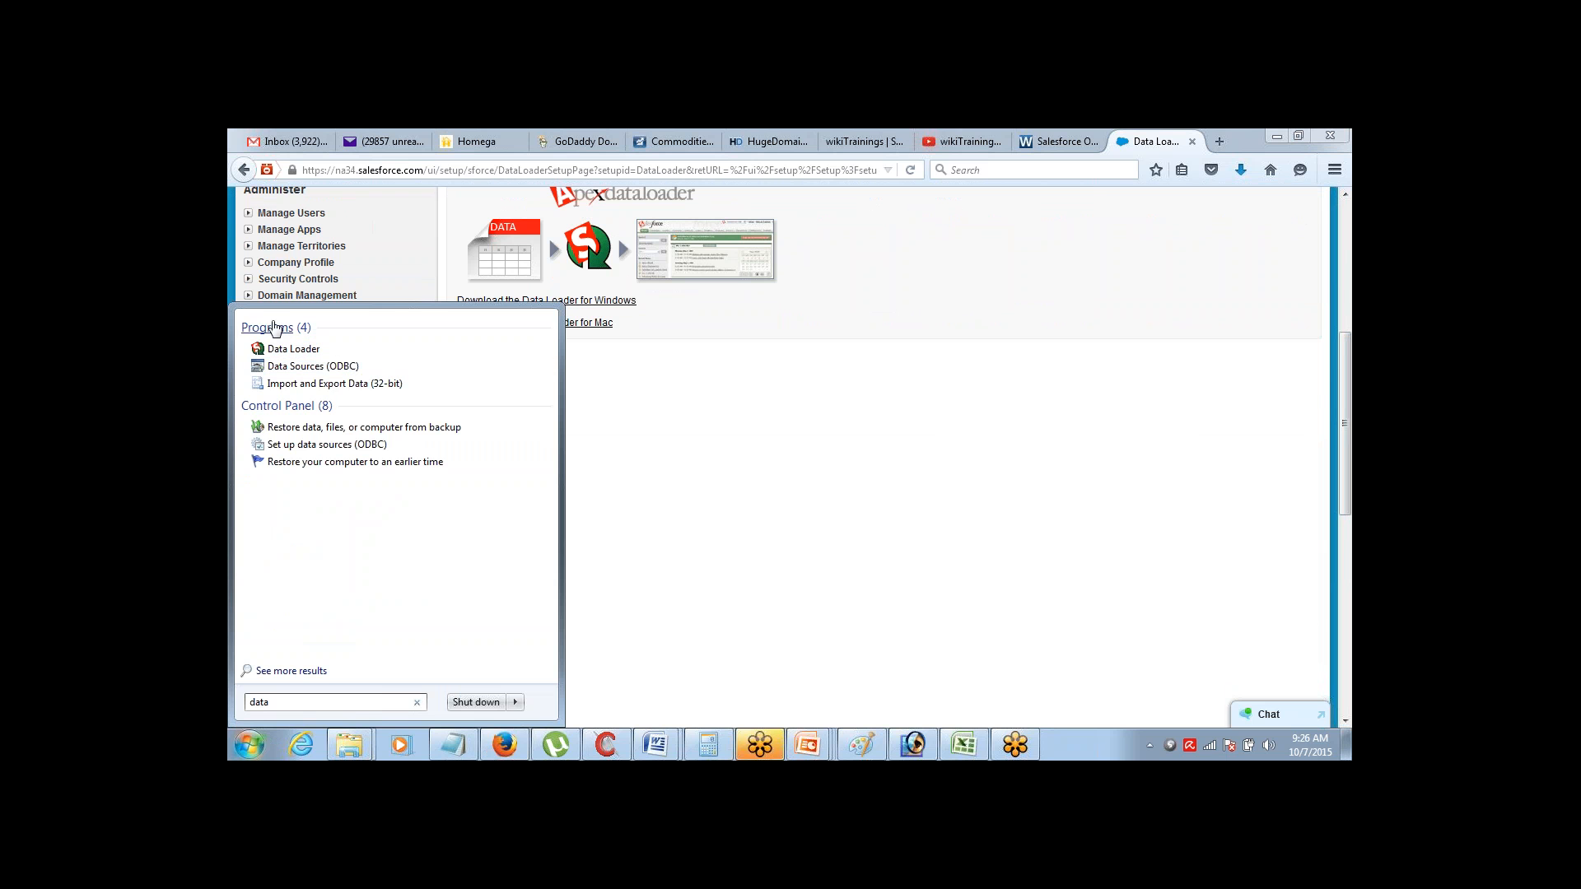
left_click(284, 351)
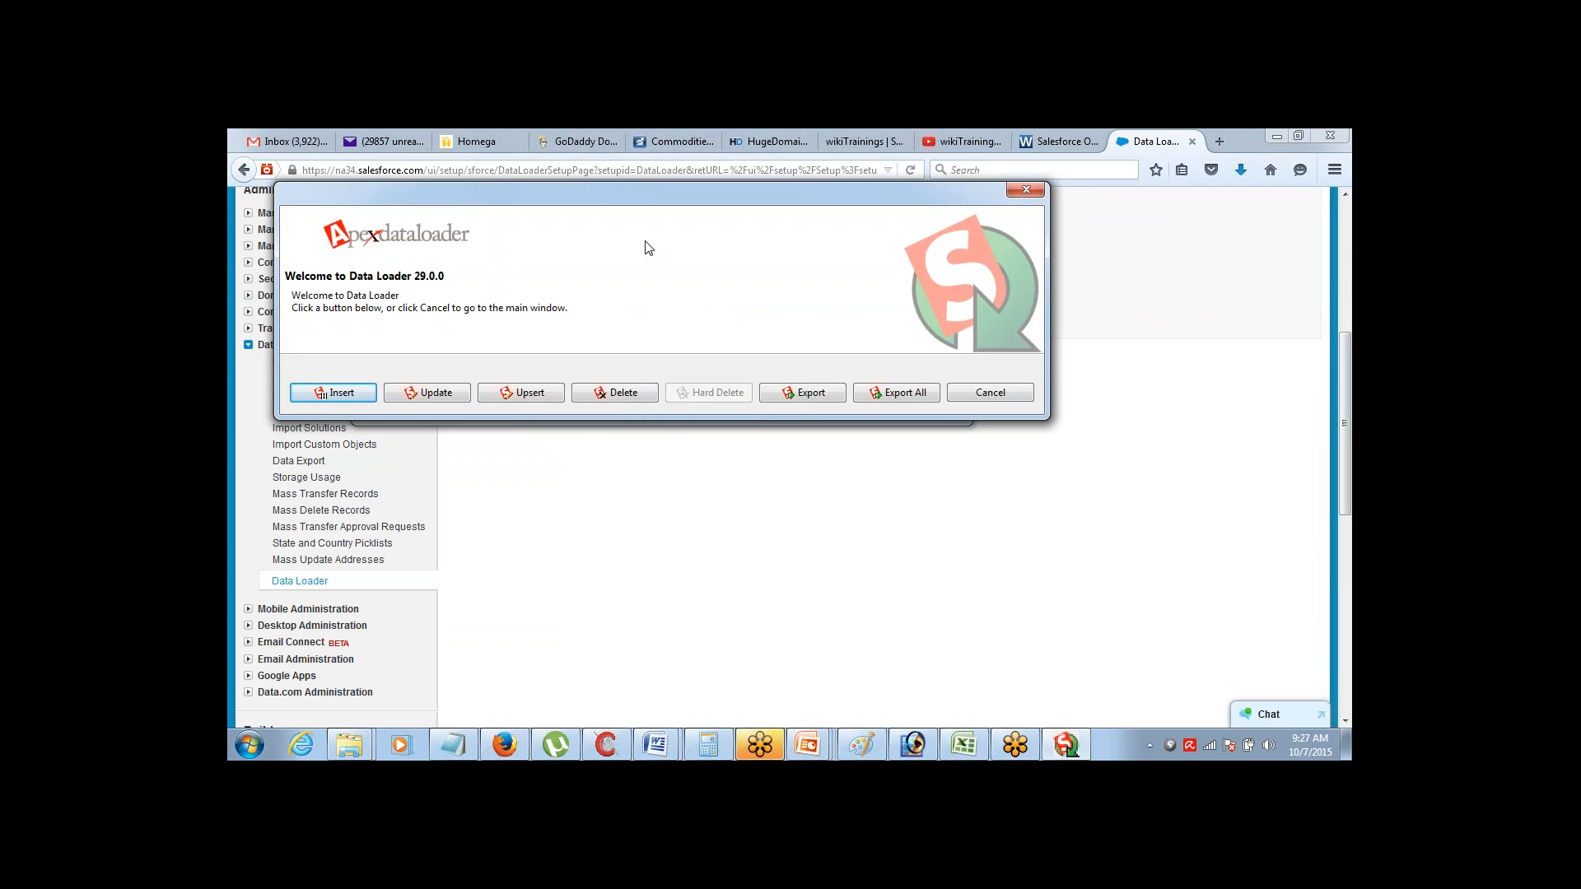
mouse_move(718, 301)
left_mouse_down()
mouse_move(723, 315)
mouse_move(680, 260)
mouse_move(694, 285)
left_mouse_up()
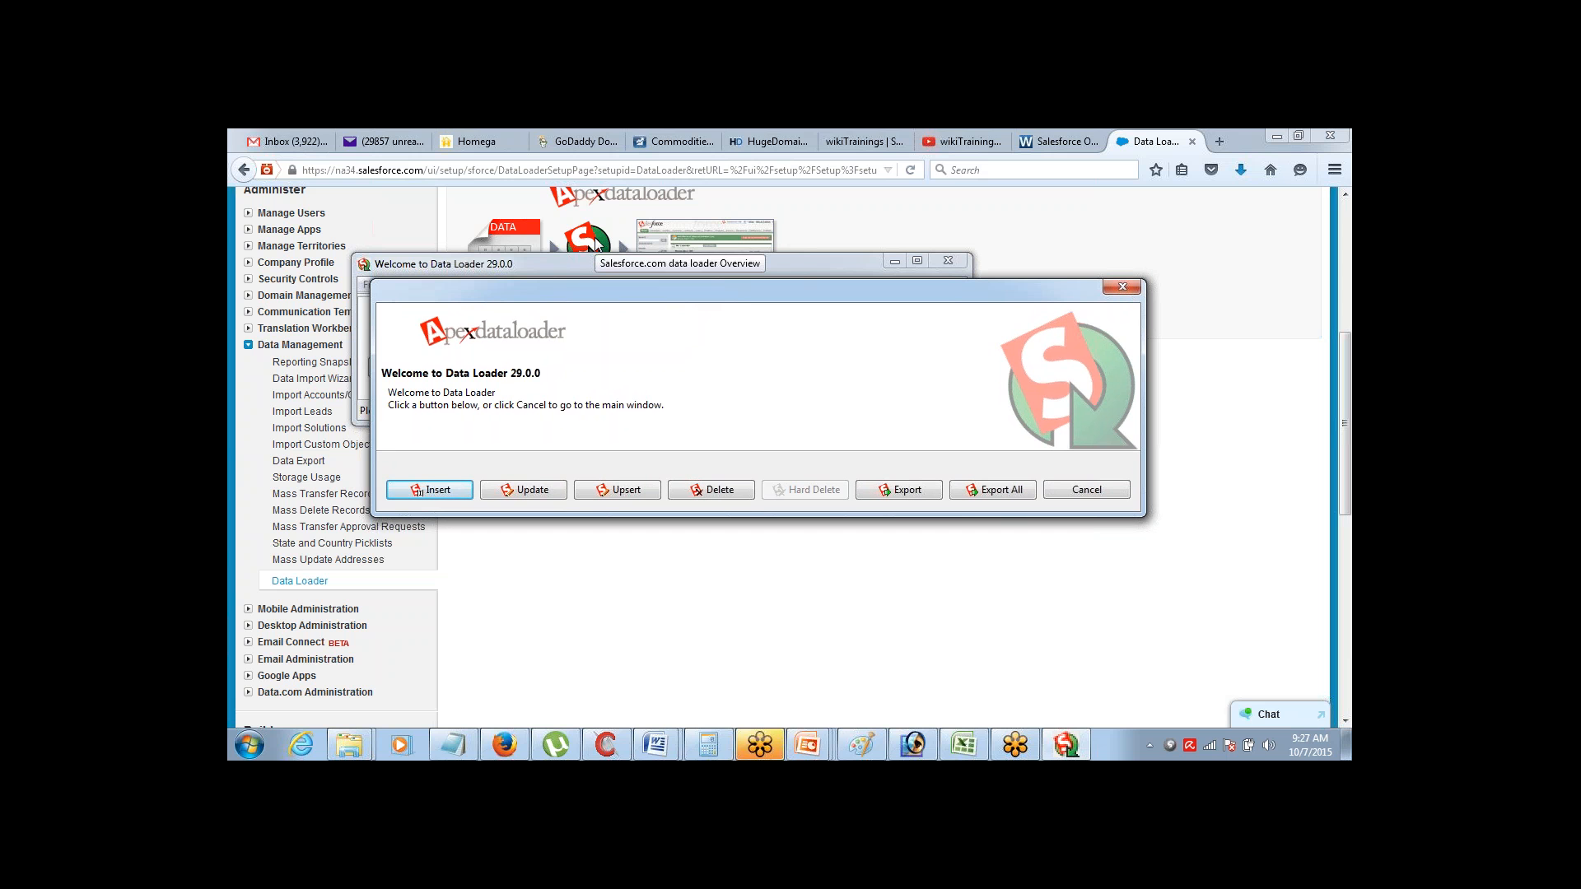
Return to the Notepad note and add the heading "Process:" below the Data Loader line
left_click(449, 748)
left_click(722, 333)
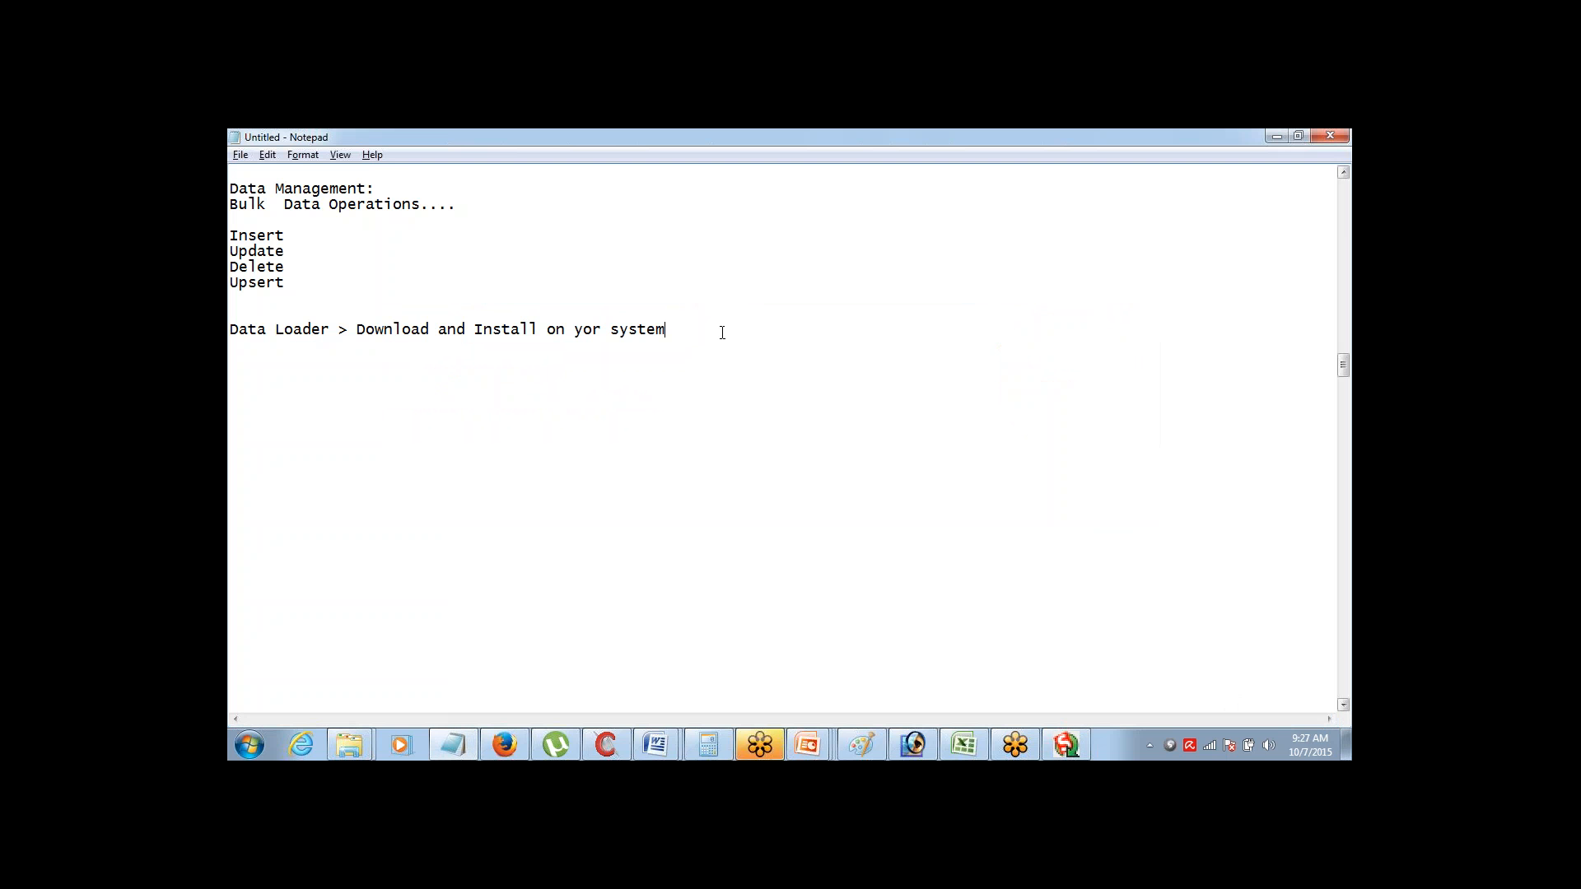
key("Return")
key("Return")
type("C")
key("BackSpace")
type("Process")
key("Return")
key("Return")
Add the first process line "1> Create an Excel file with the Data"
type("1> Create an Ex")
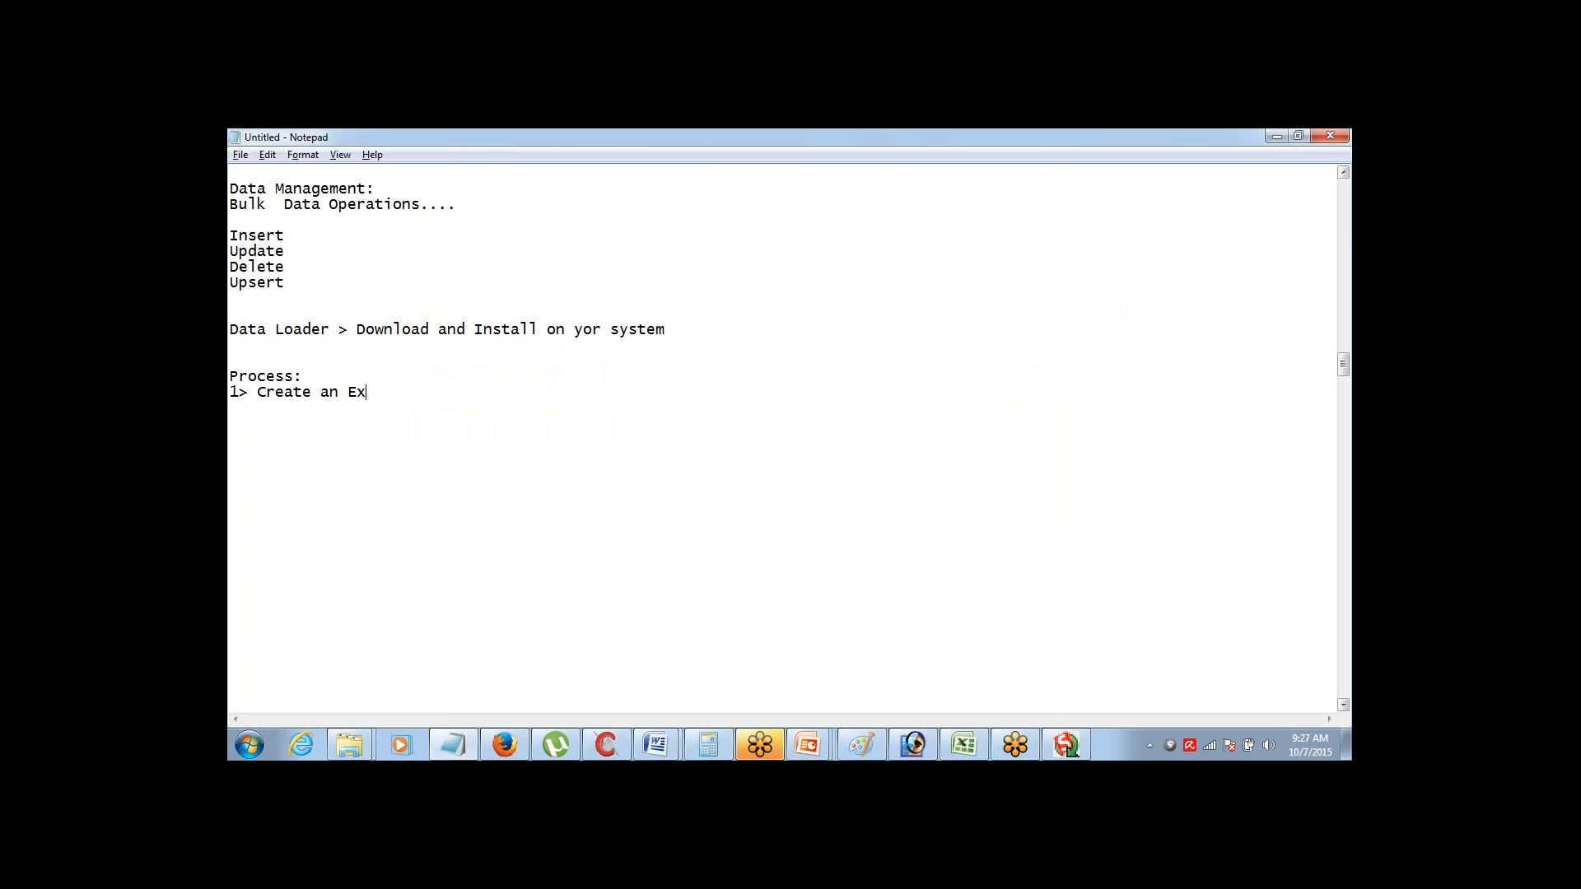
type("cel fik")
key("BackSpace")
type("le with the Data")
key("Return")
Add the process line "2> Save it in CSV format" and start the next one with "3>"
type("2> Sa")
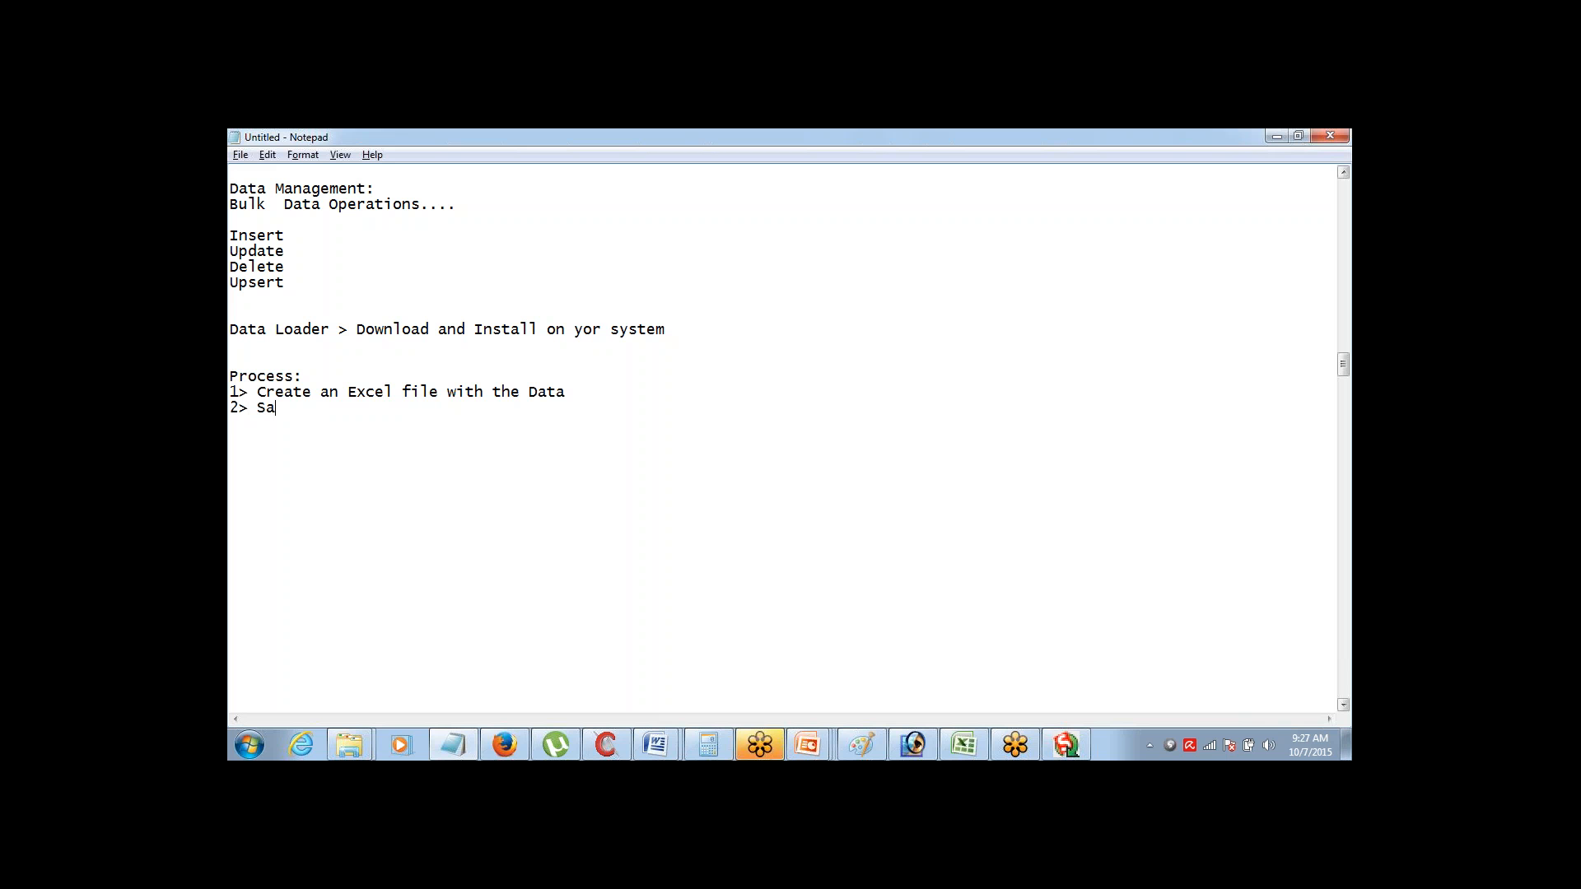
type("ve iti")
key("BackSpace")
type("in CSV format")
key("Return")
type("3>")
left_click(1335, 666)
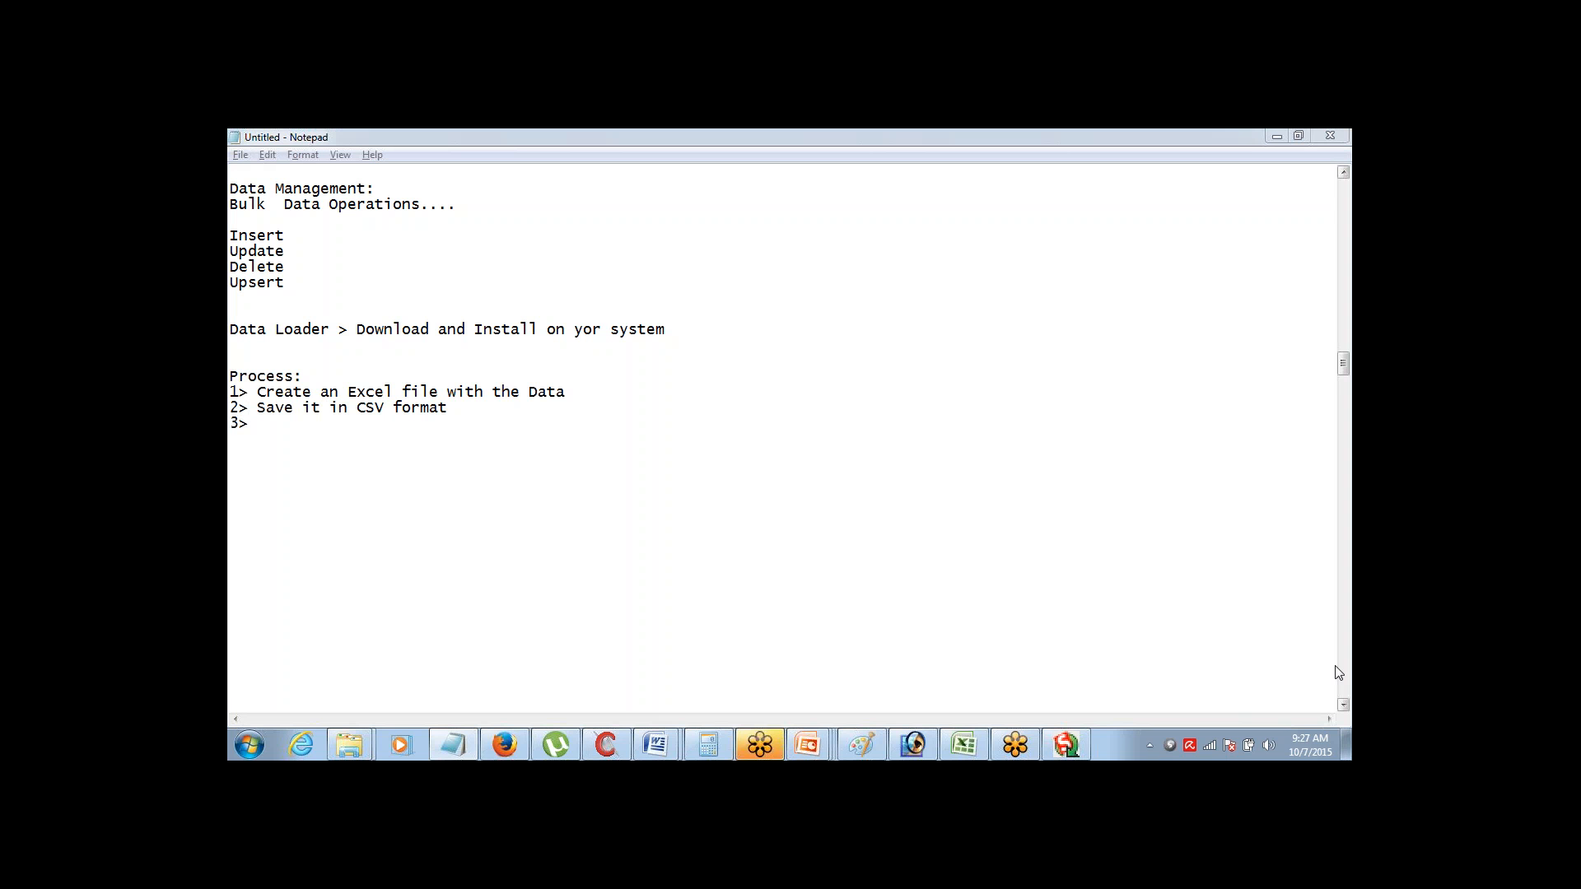
left_click(1337, 672)
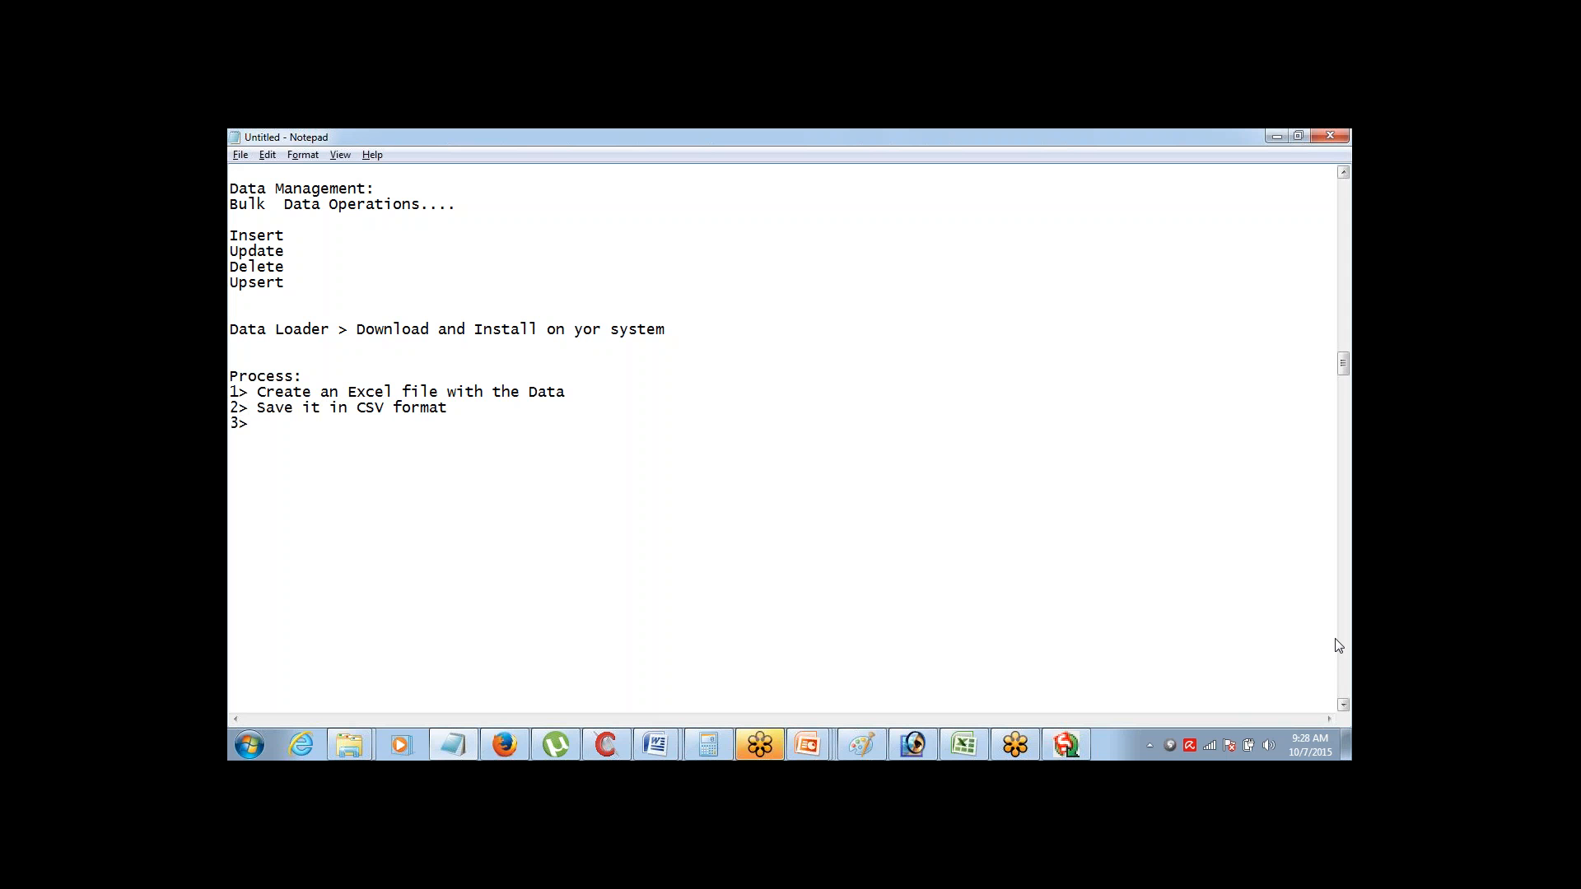
left_click(1345, 418)
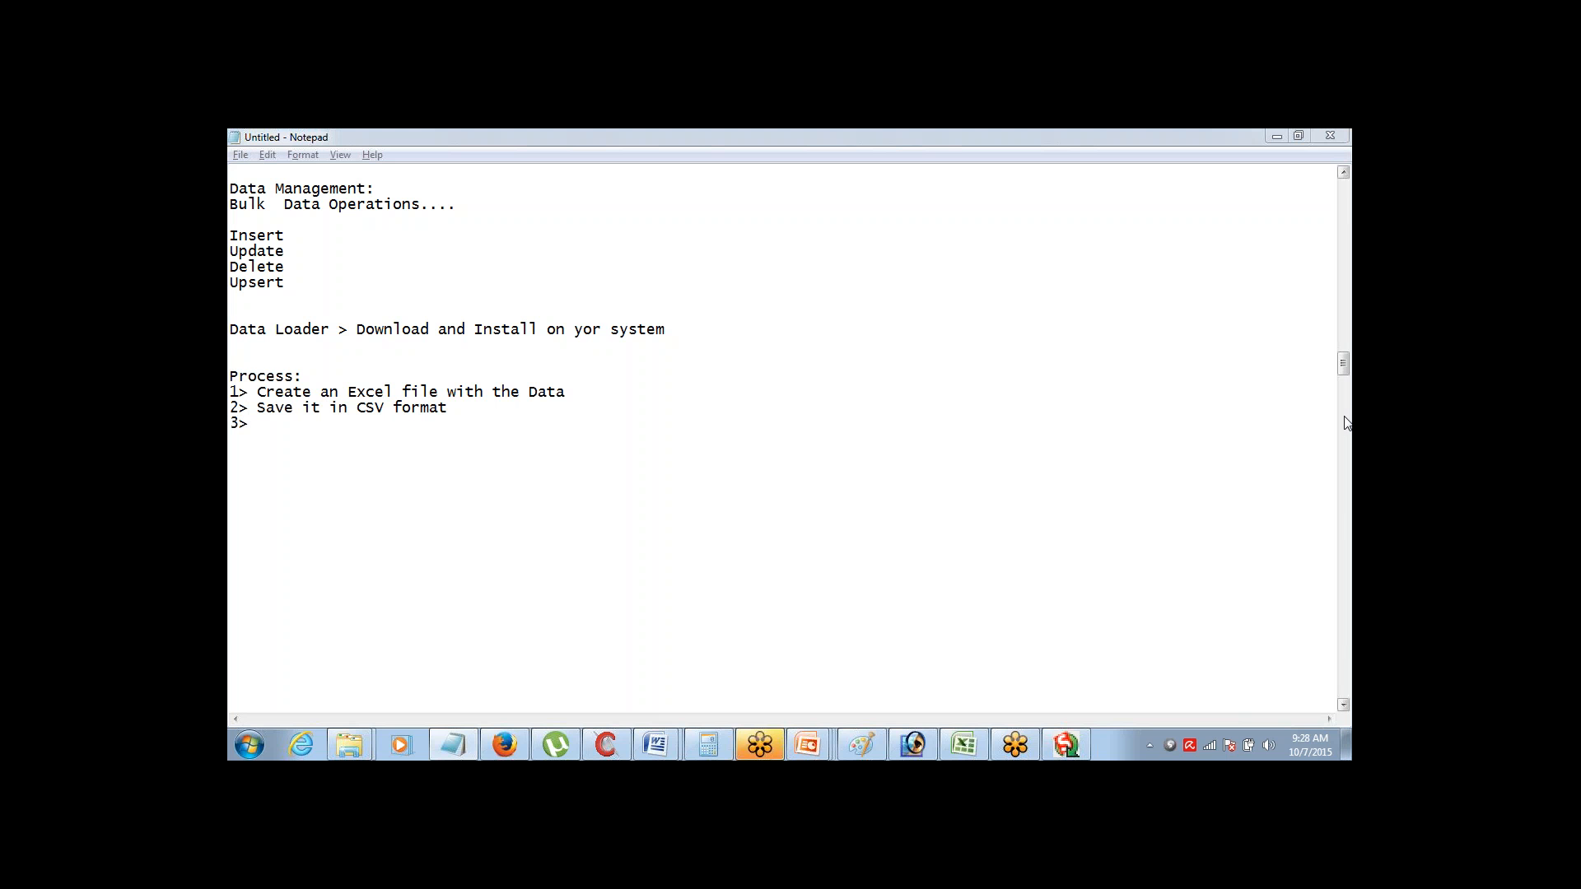
Complete process line 3 with "Go to Data Loader" and add "4> Start Insert > Browse the file > Map the Fields"
left_click(467, 420)
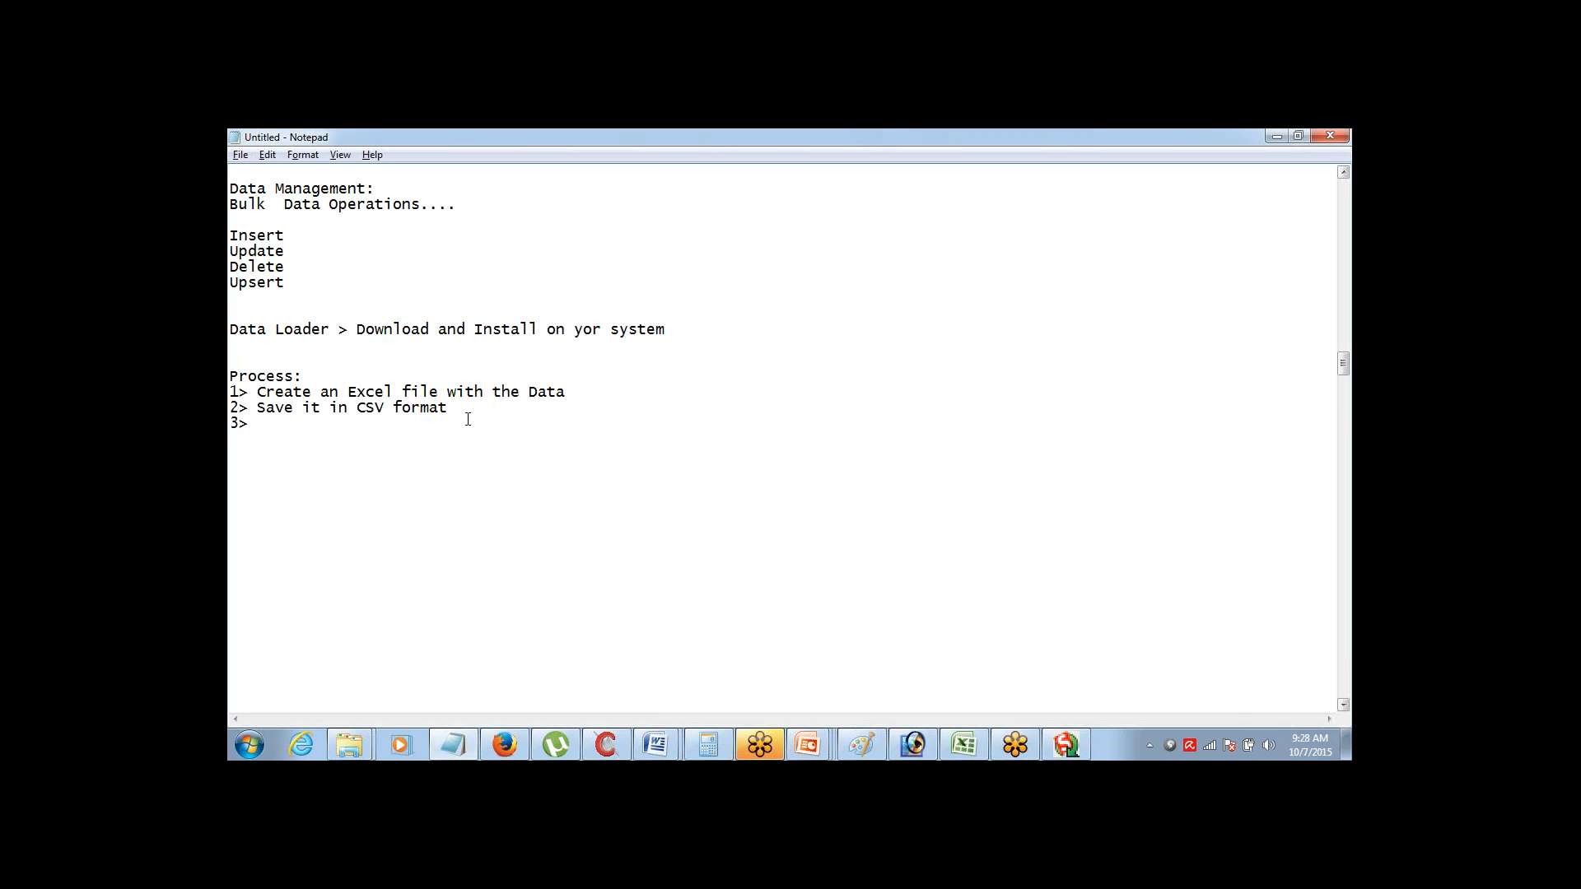
type("Go to Data Loader")
key("Return")
type("4> Start Impo")
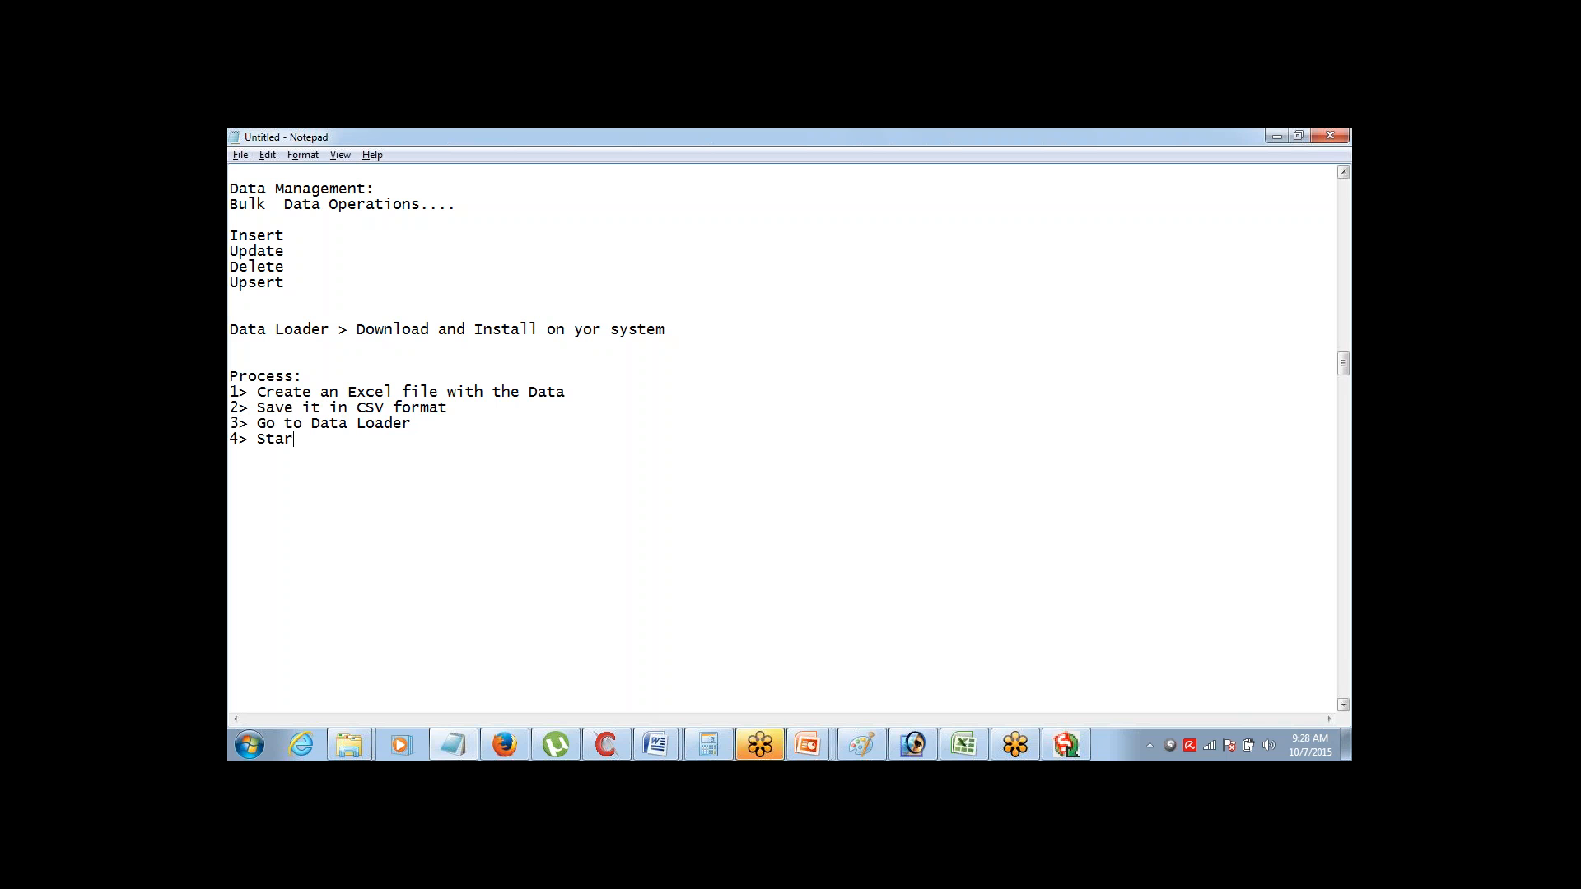
key("BackSpace")
key("BackSpace")
key("BackSpace")
type("nsert > Browse the file > Map t")
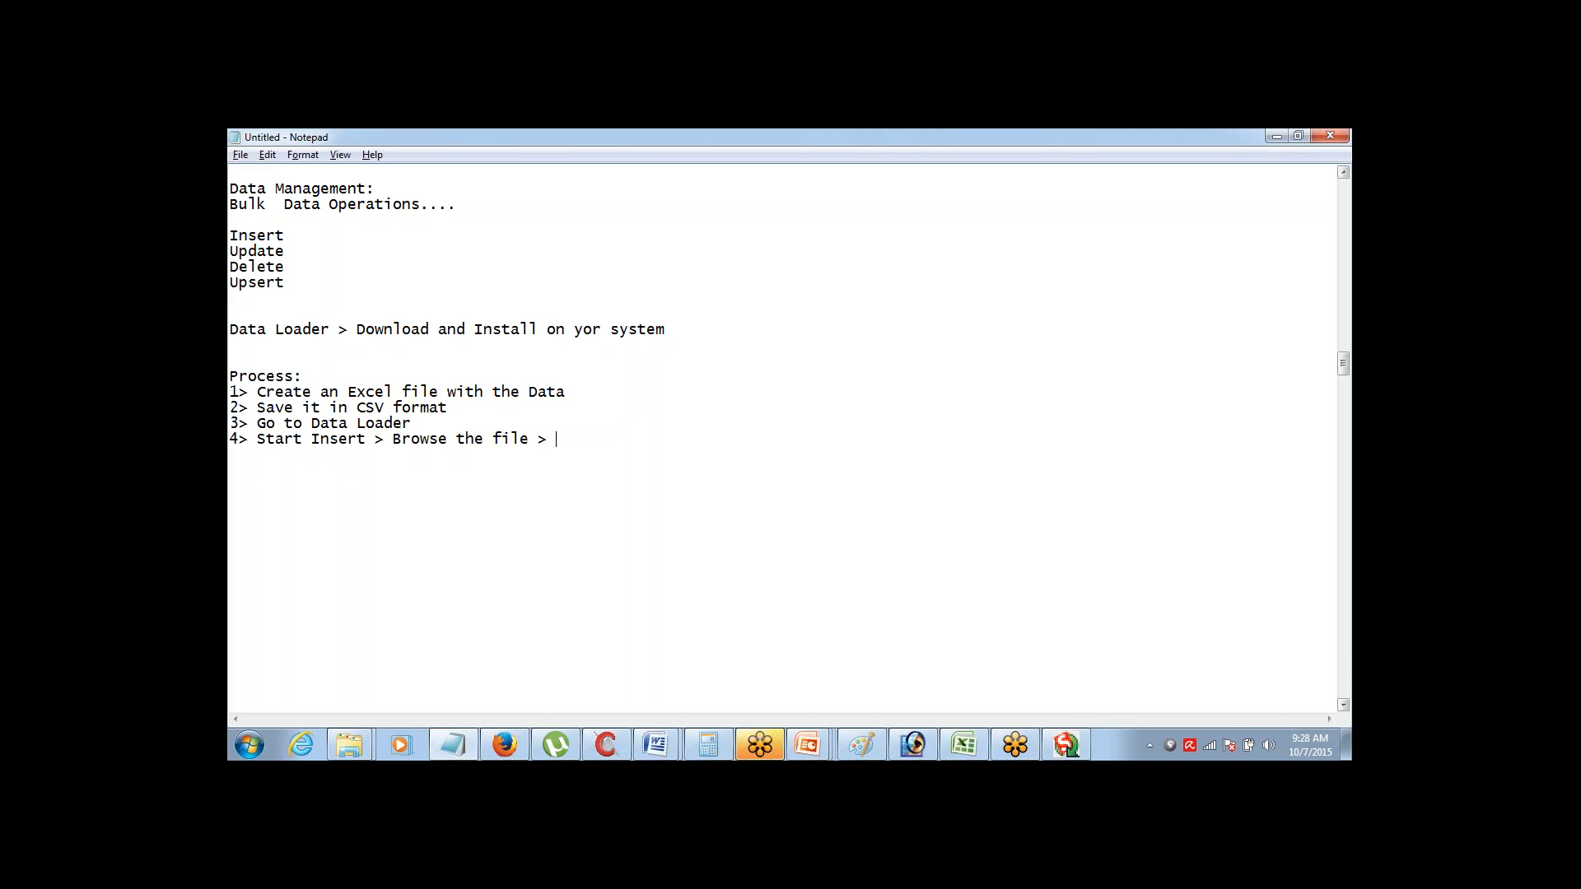
type("he Fields")
Highlight "CSV format" in the second process line
left_click_drag(356, 407, 451, 408)
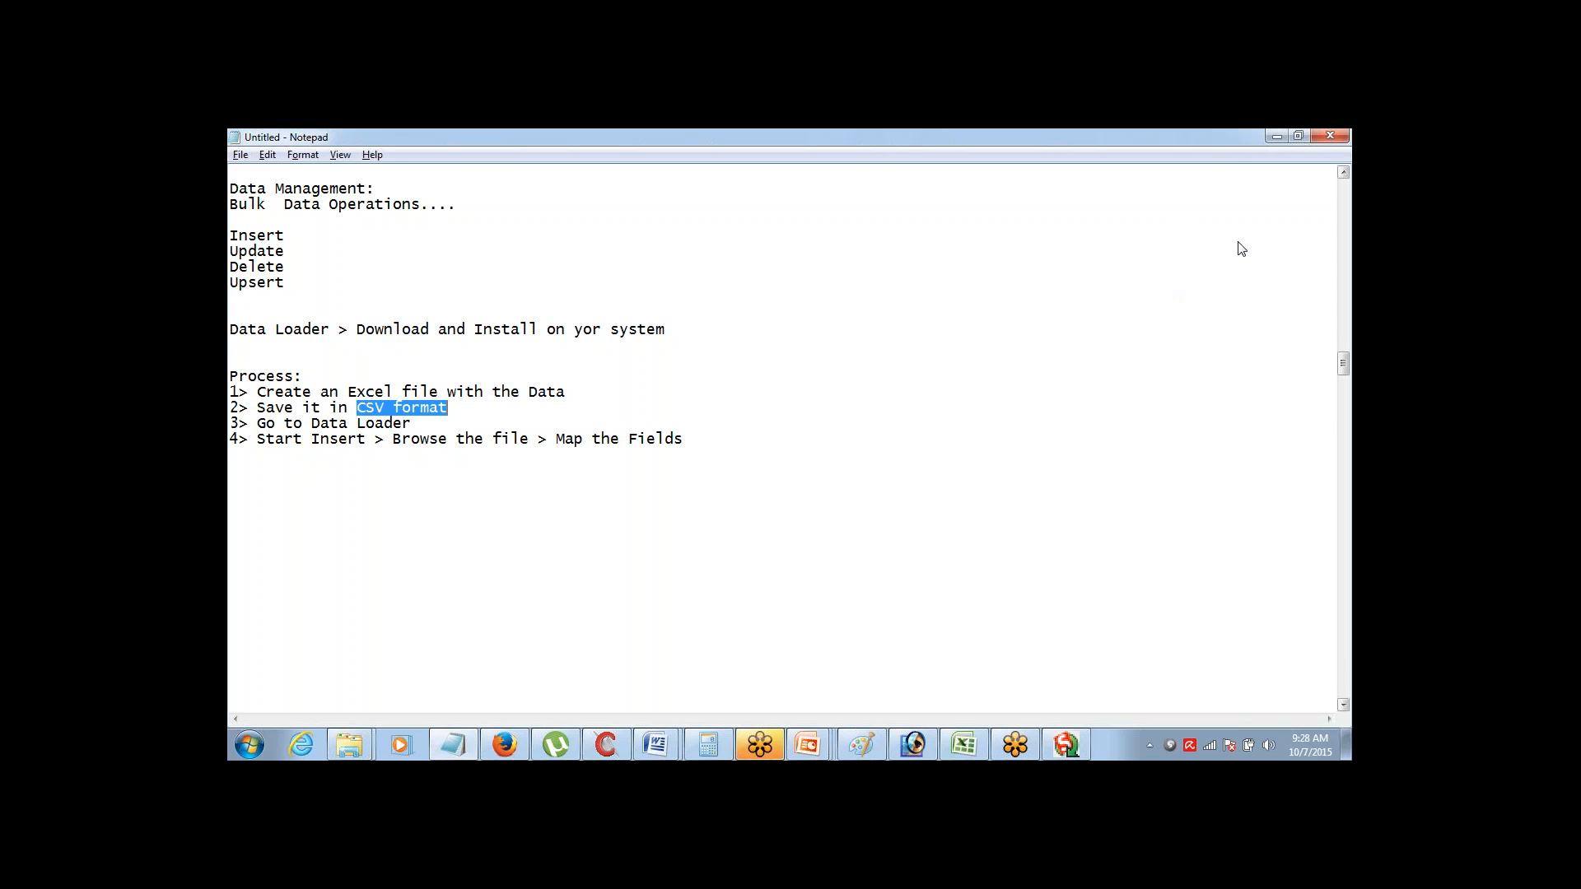
Switch to the Import_File spreadsheet in Excel and widen the Name, Phone, Website and Street Address columns to show their contents
left_click(1239, 272)
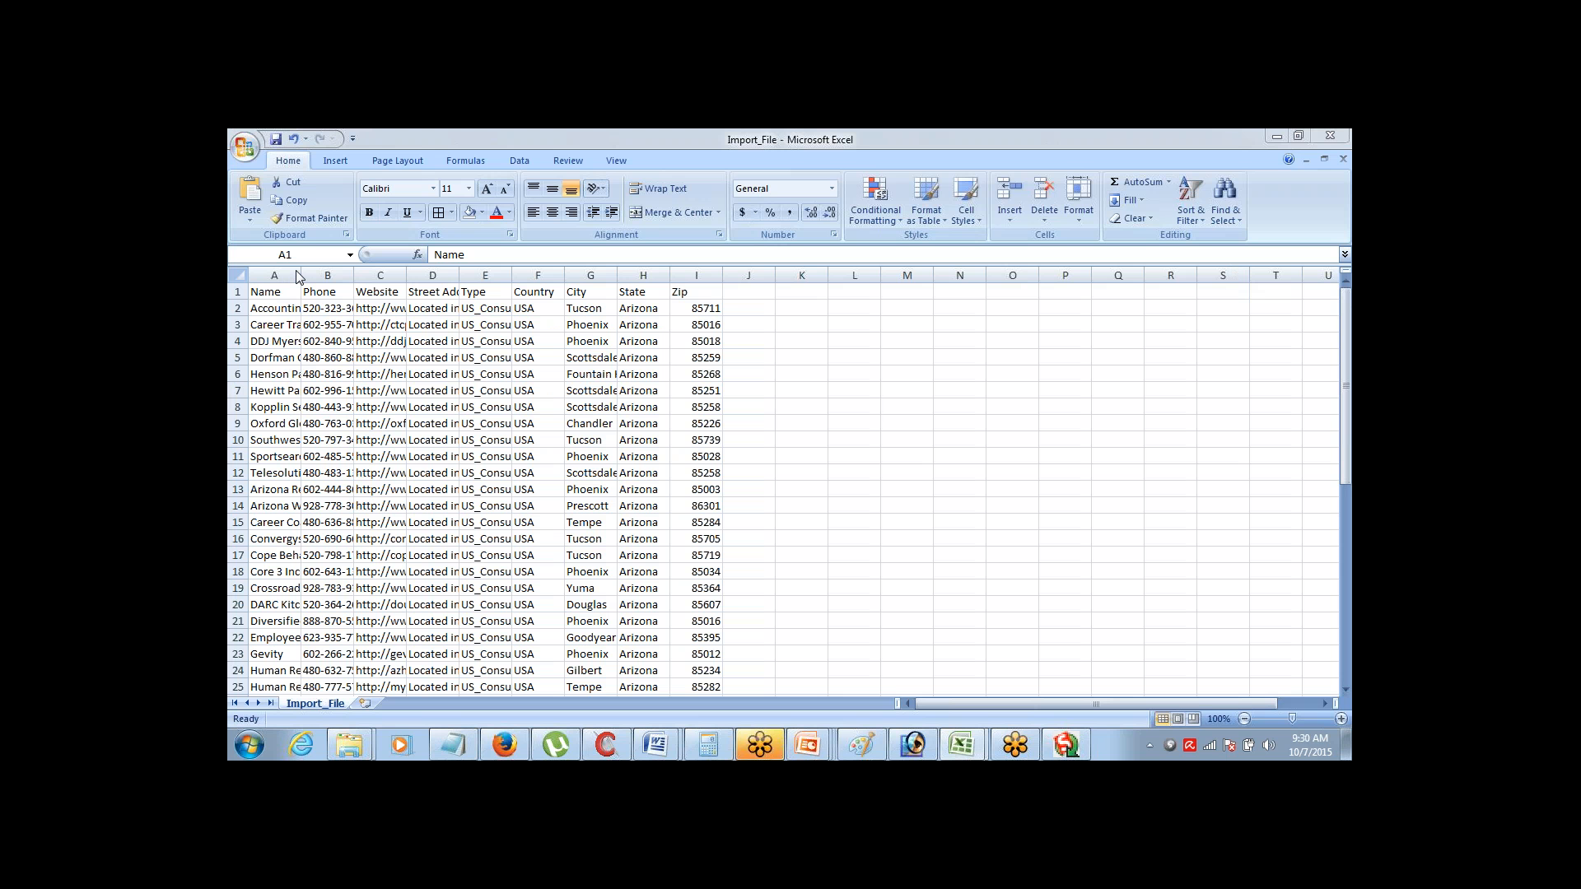
left_click(300, 275)
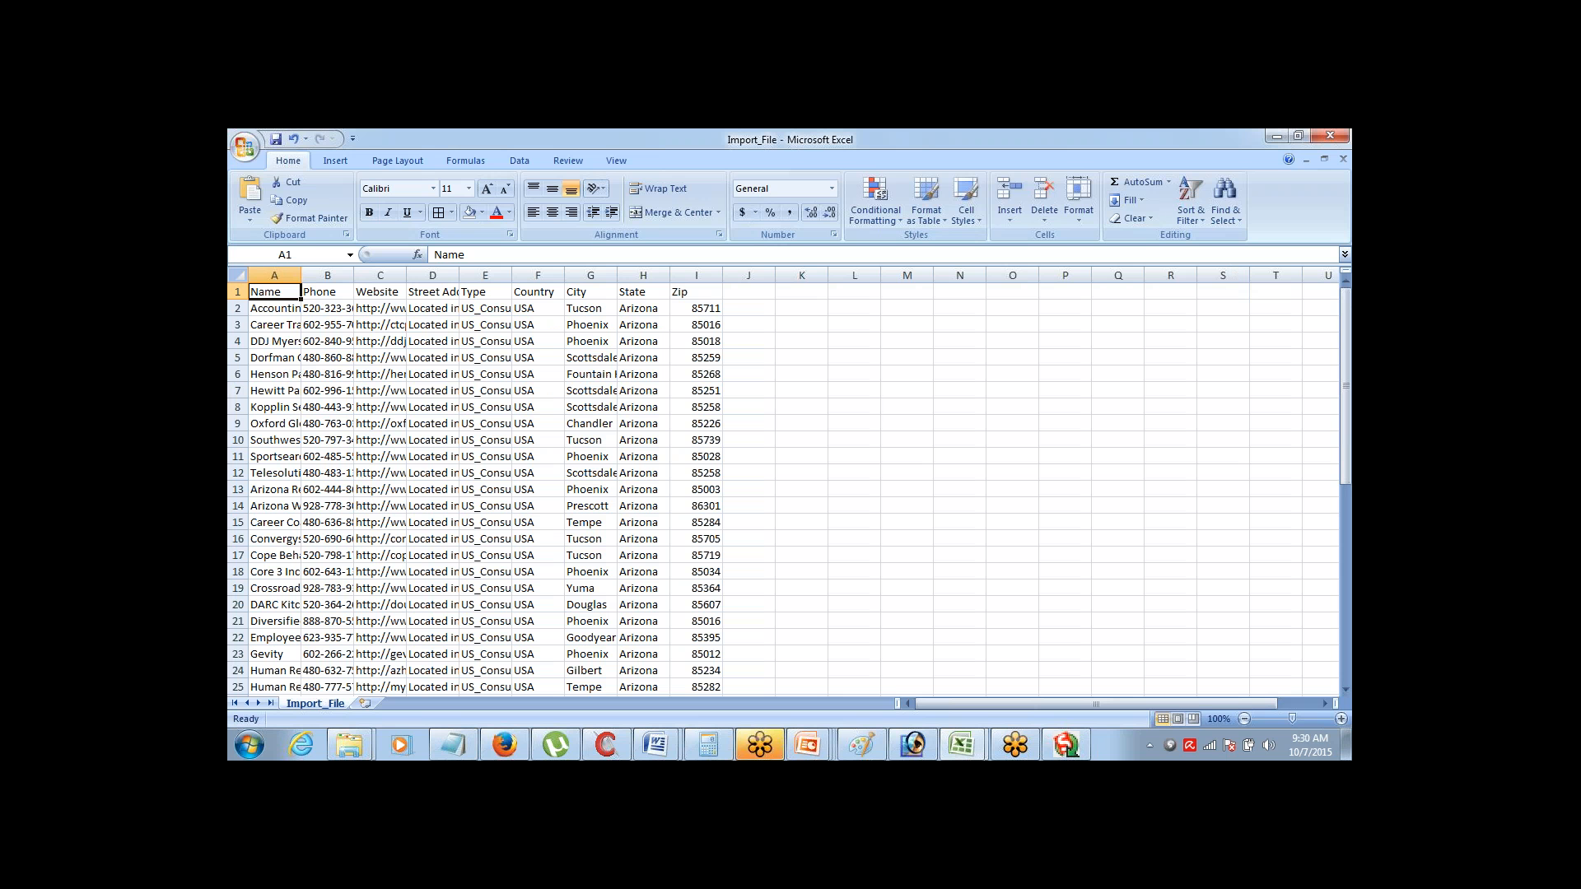
double_click(300, 275)
left_click_drag(475, 275, 697, 294)
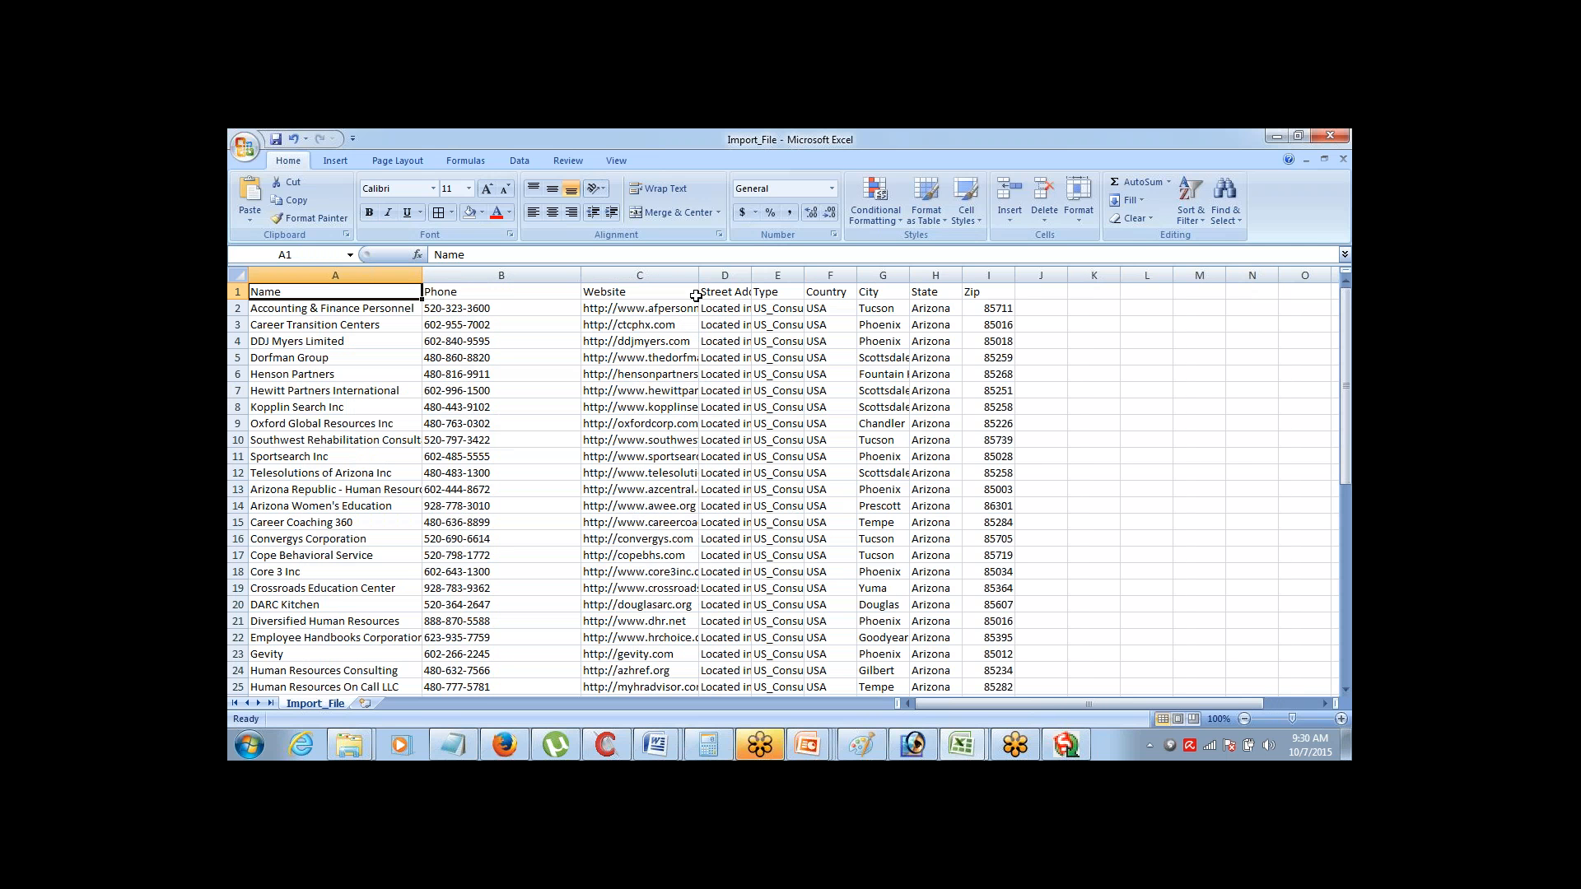
left_click_drag(581, 273, 520, 275)
left_click_drag(641, 277, 729, 276)
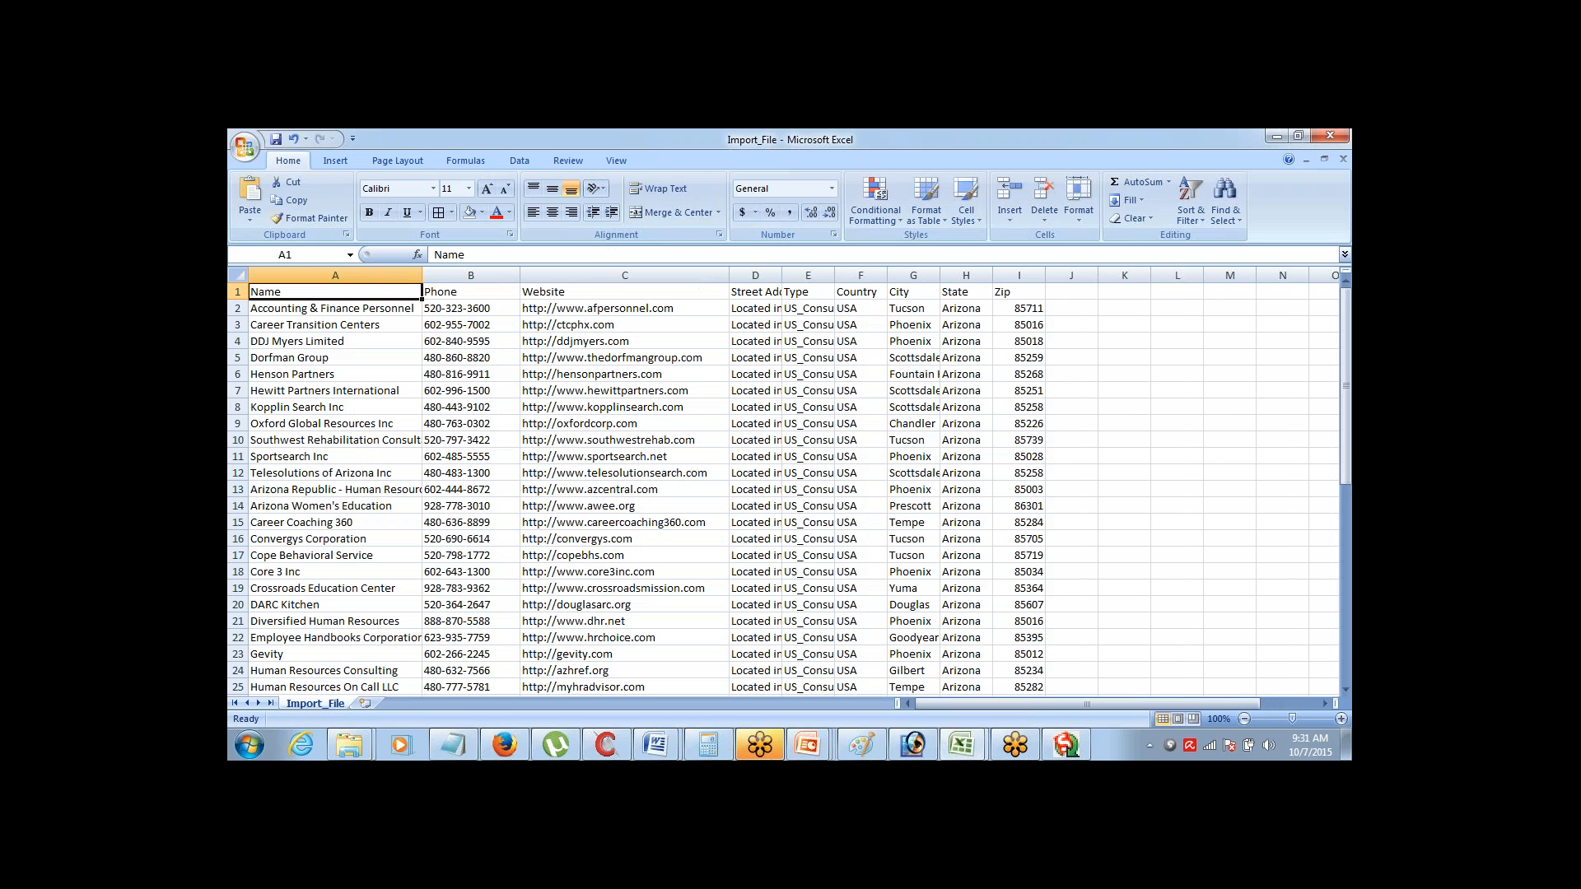
double_click(782, 275)
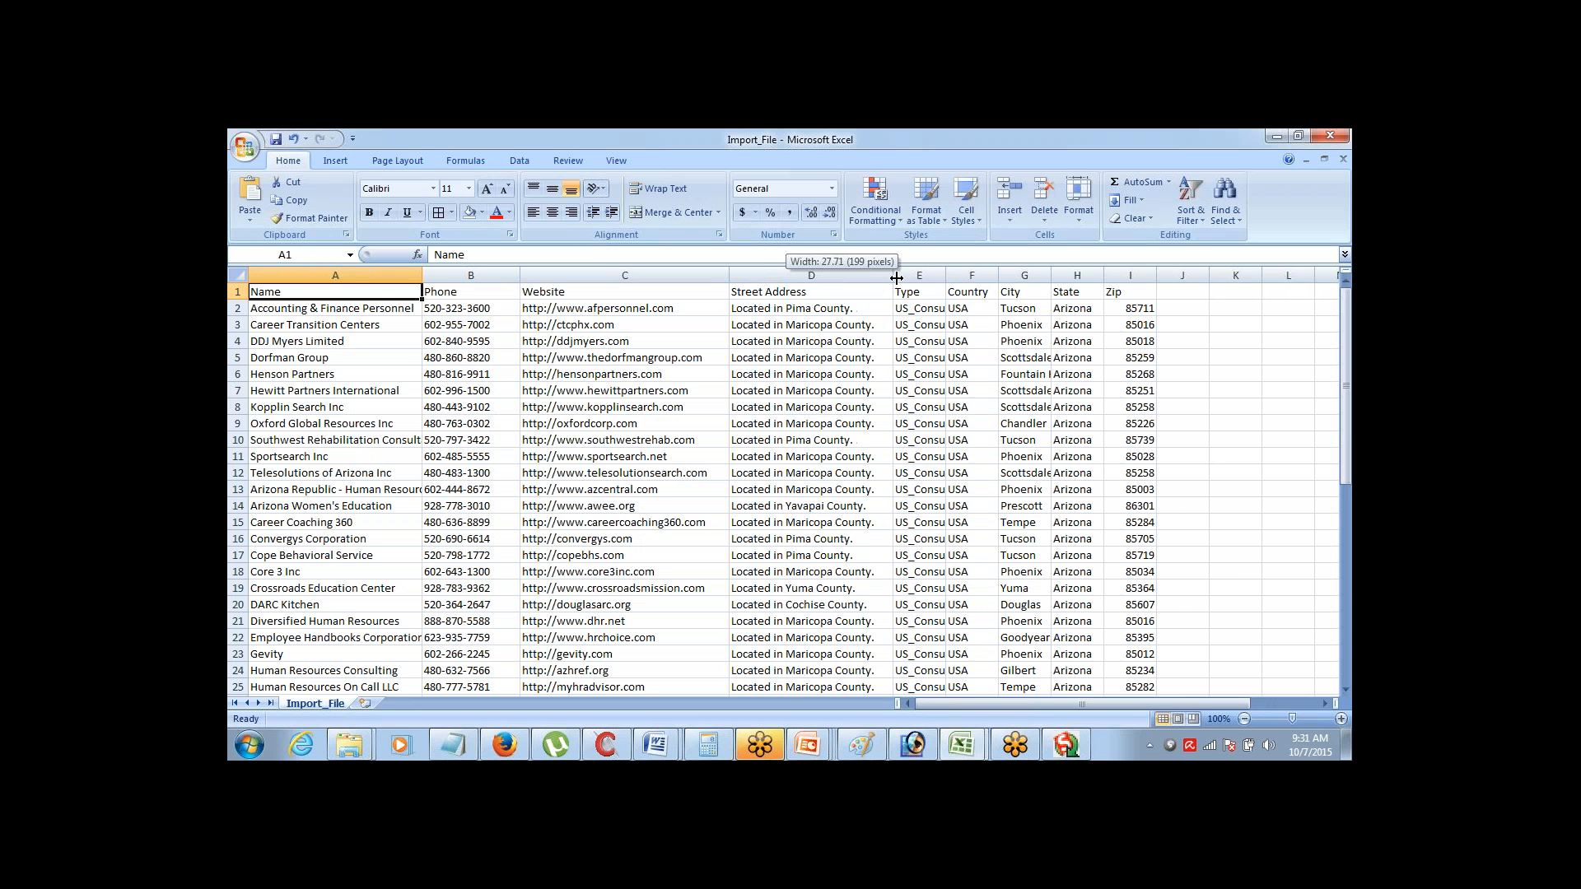
left_click_drag(732, 275, 720, 275)
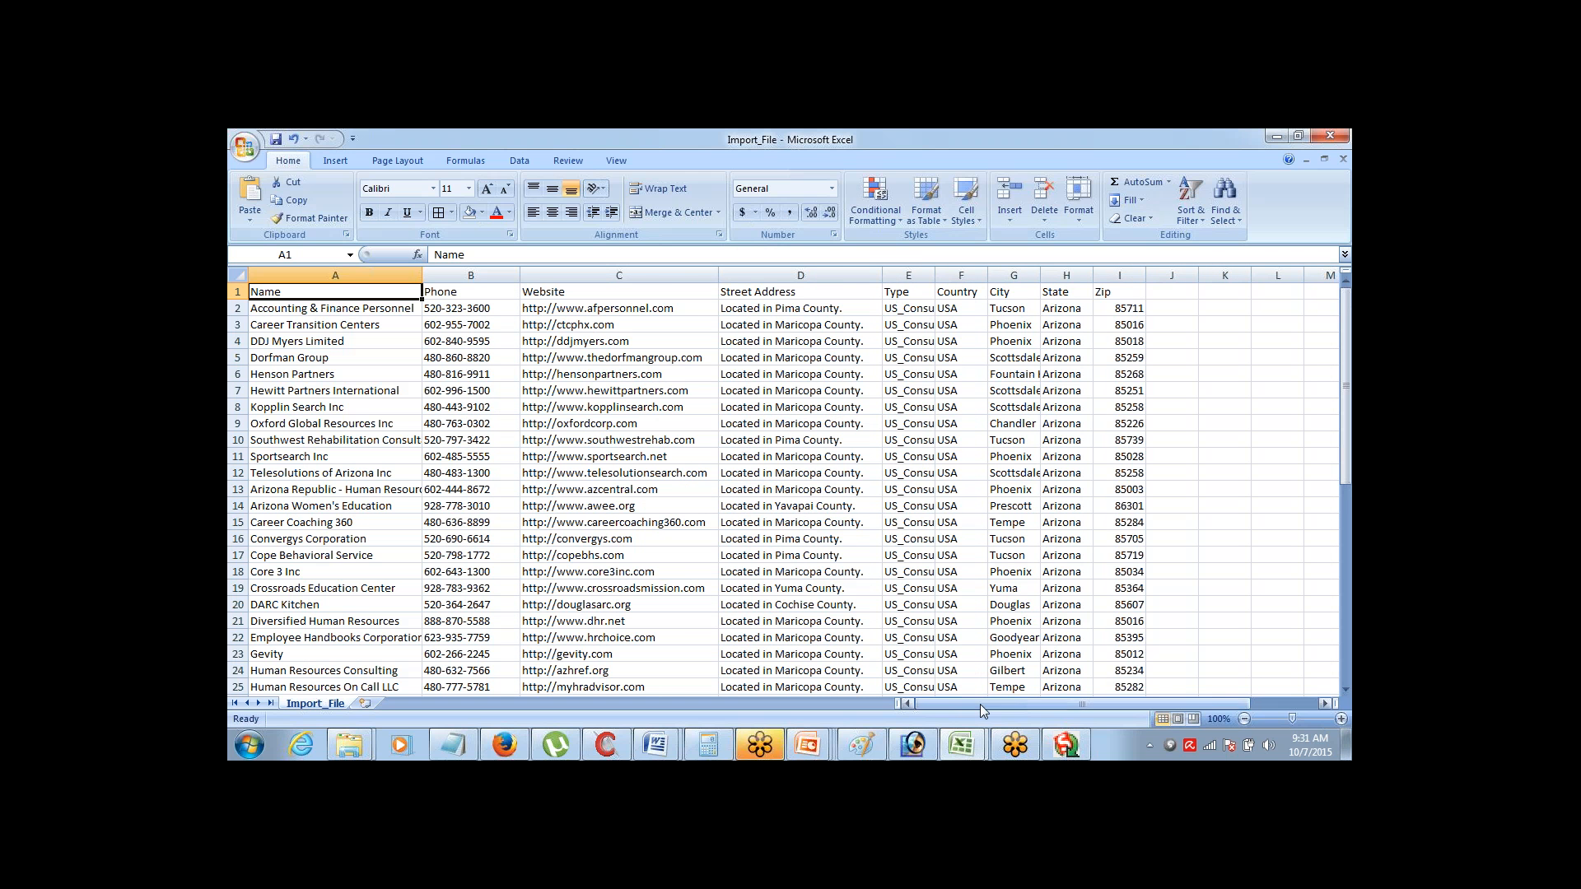
Examine the header row and the extent of the data rows in the Import_File sheet
left_click_drag(980, 704, 922, 703)
left_click(765, 588)
key("ctrl+Up")
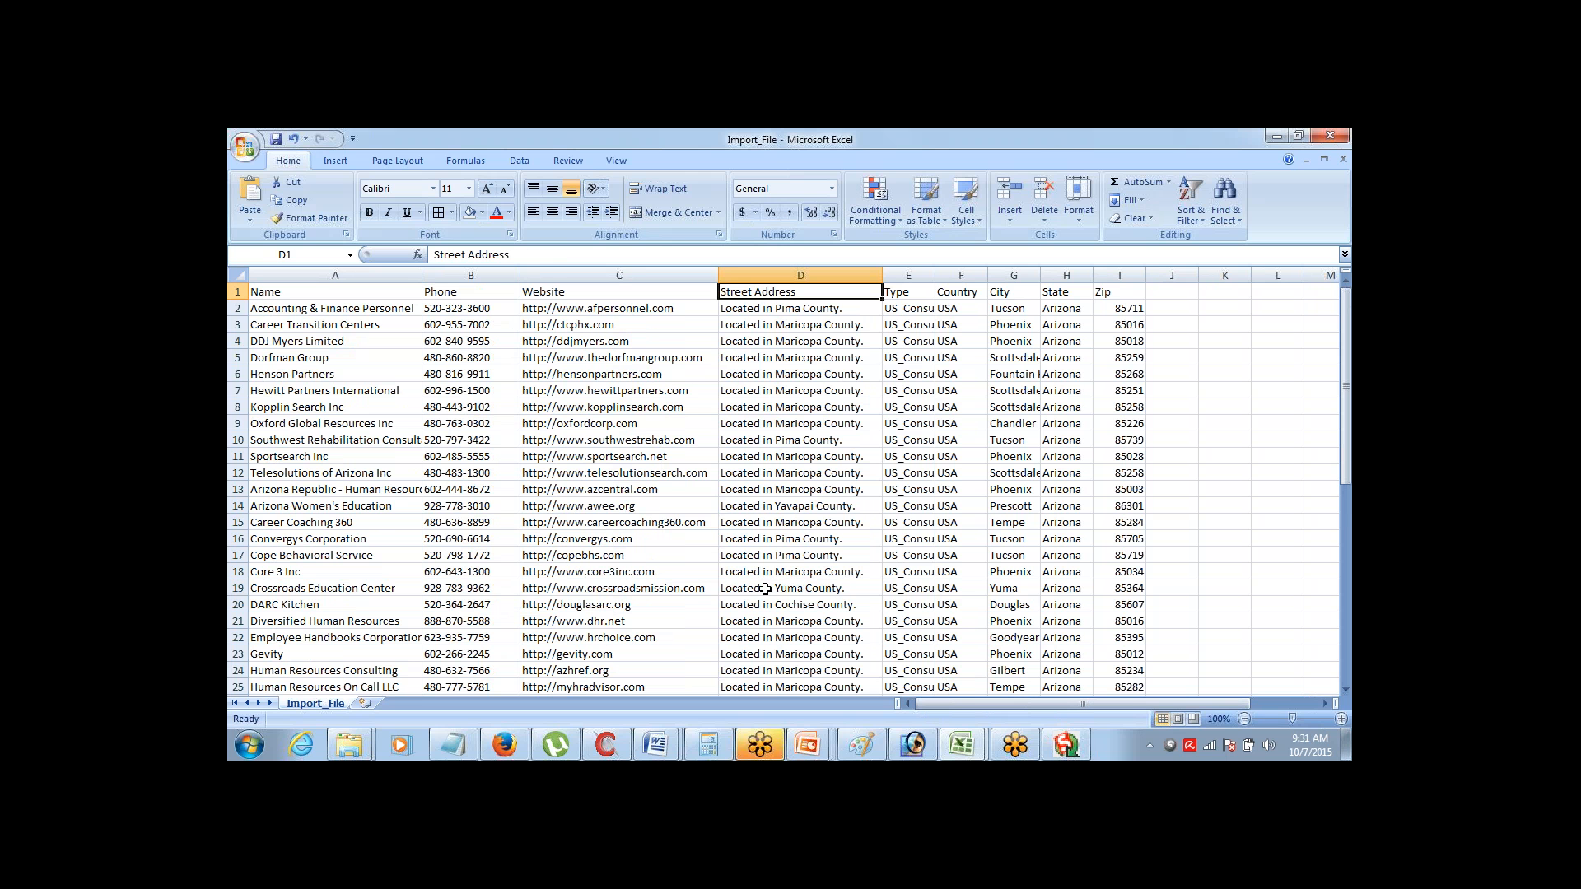
key("ctrl+Left")
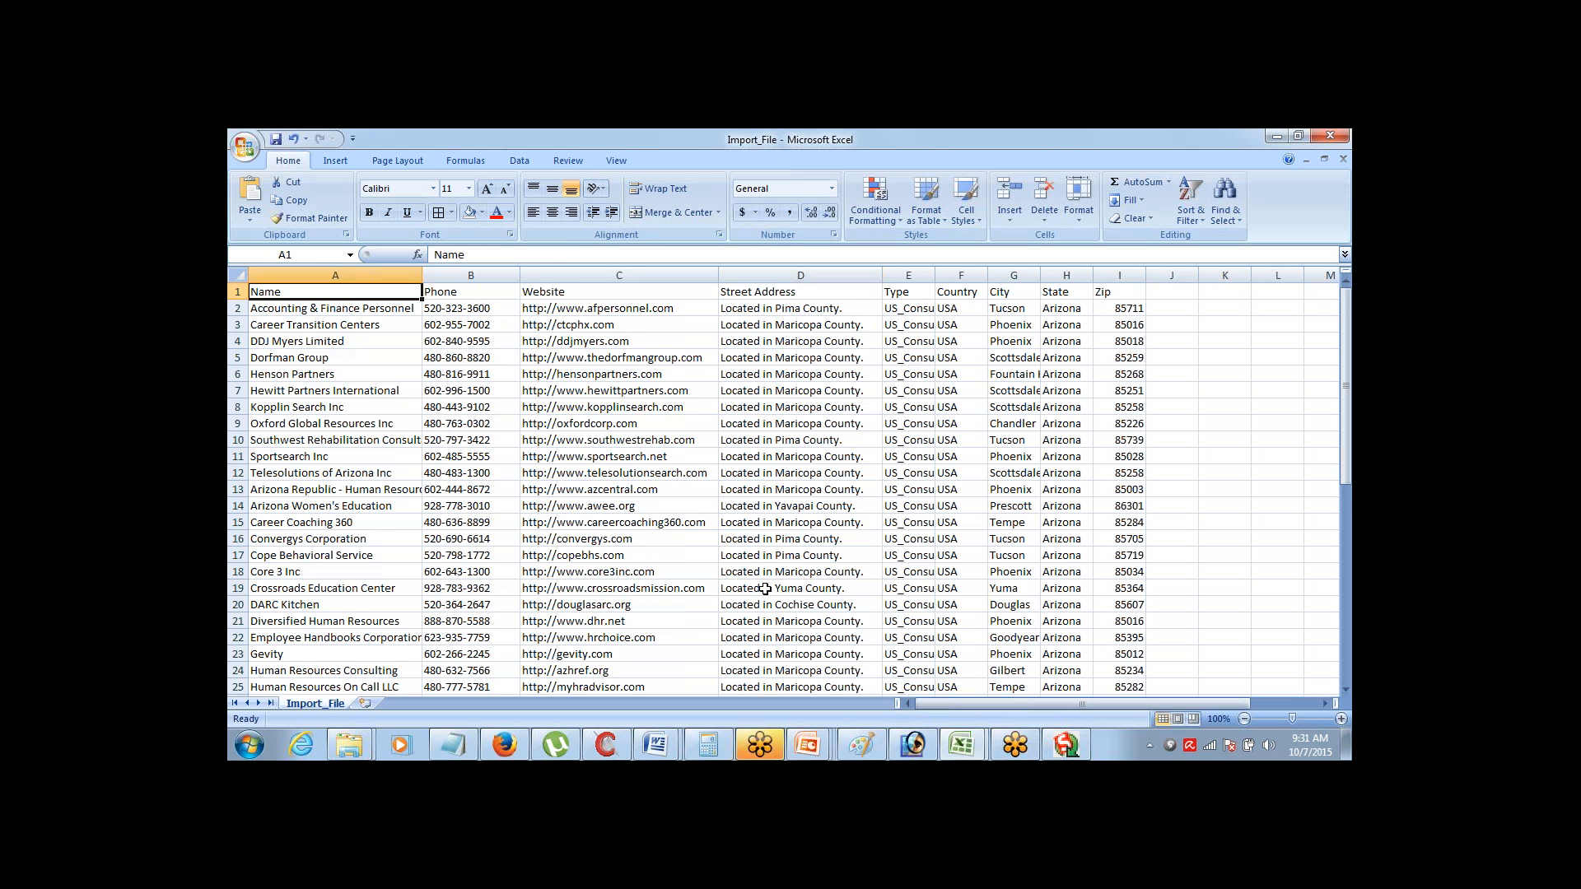
key("ctrl+shift+Down")
key("ctrl+Up")
Check the CSV (Comma delimited) file type in the Save As options for Import_File and leave without saving
left_click(249, 148)
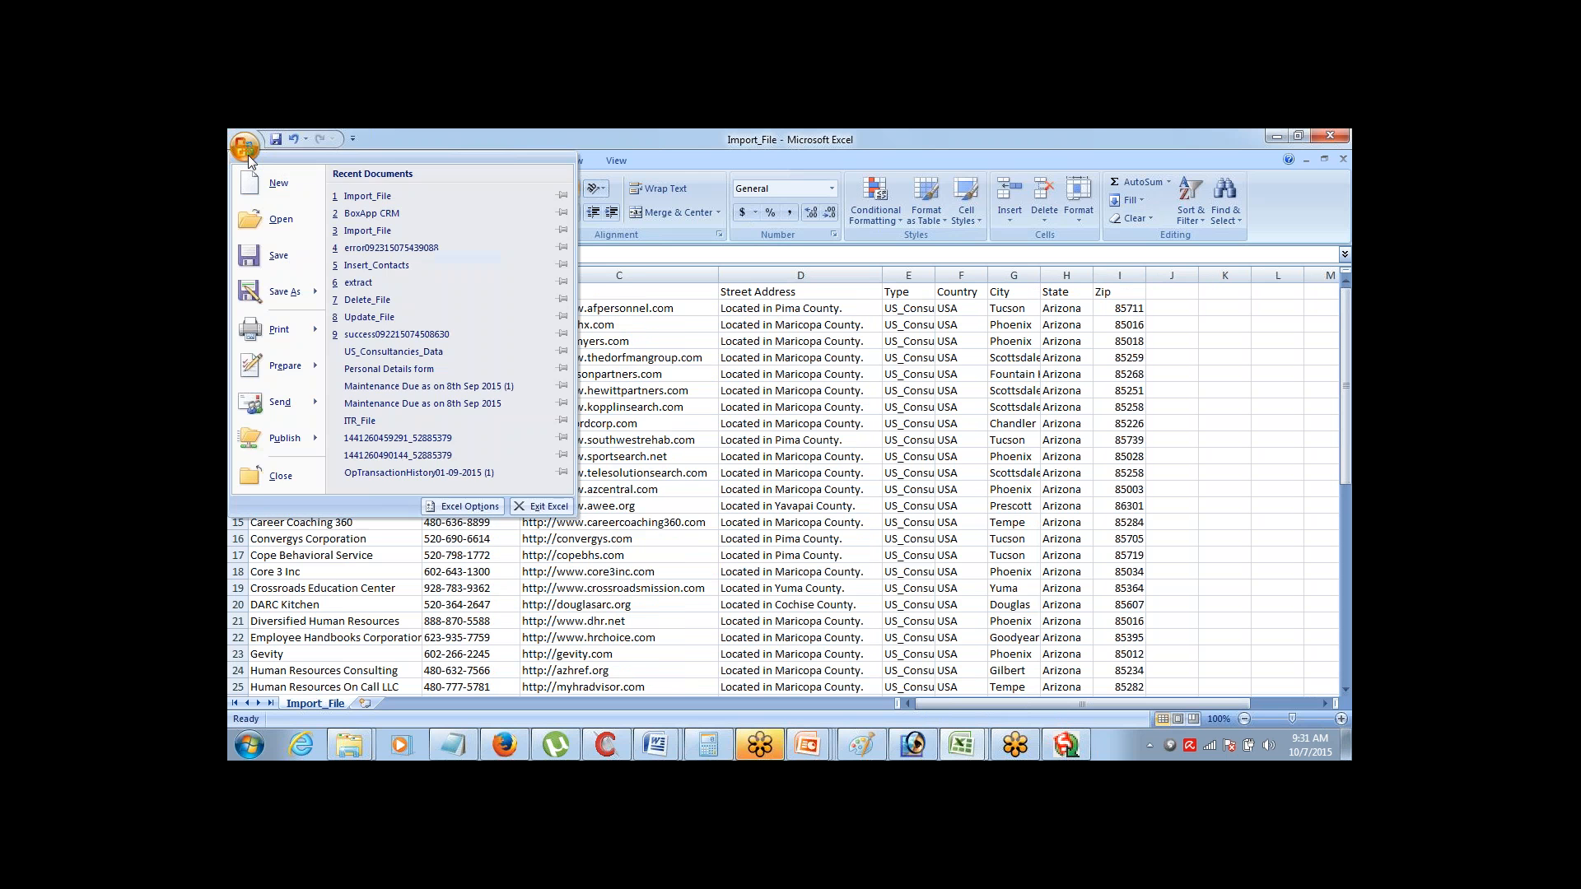
left_click(284, 291)
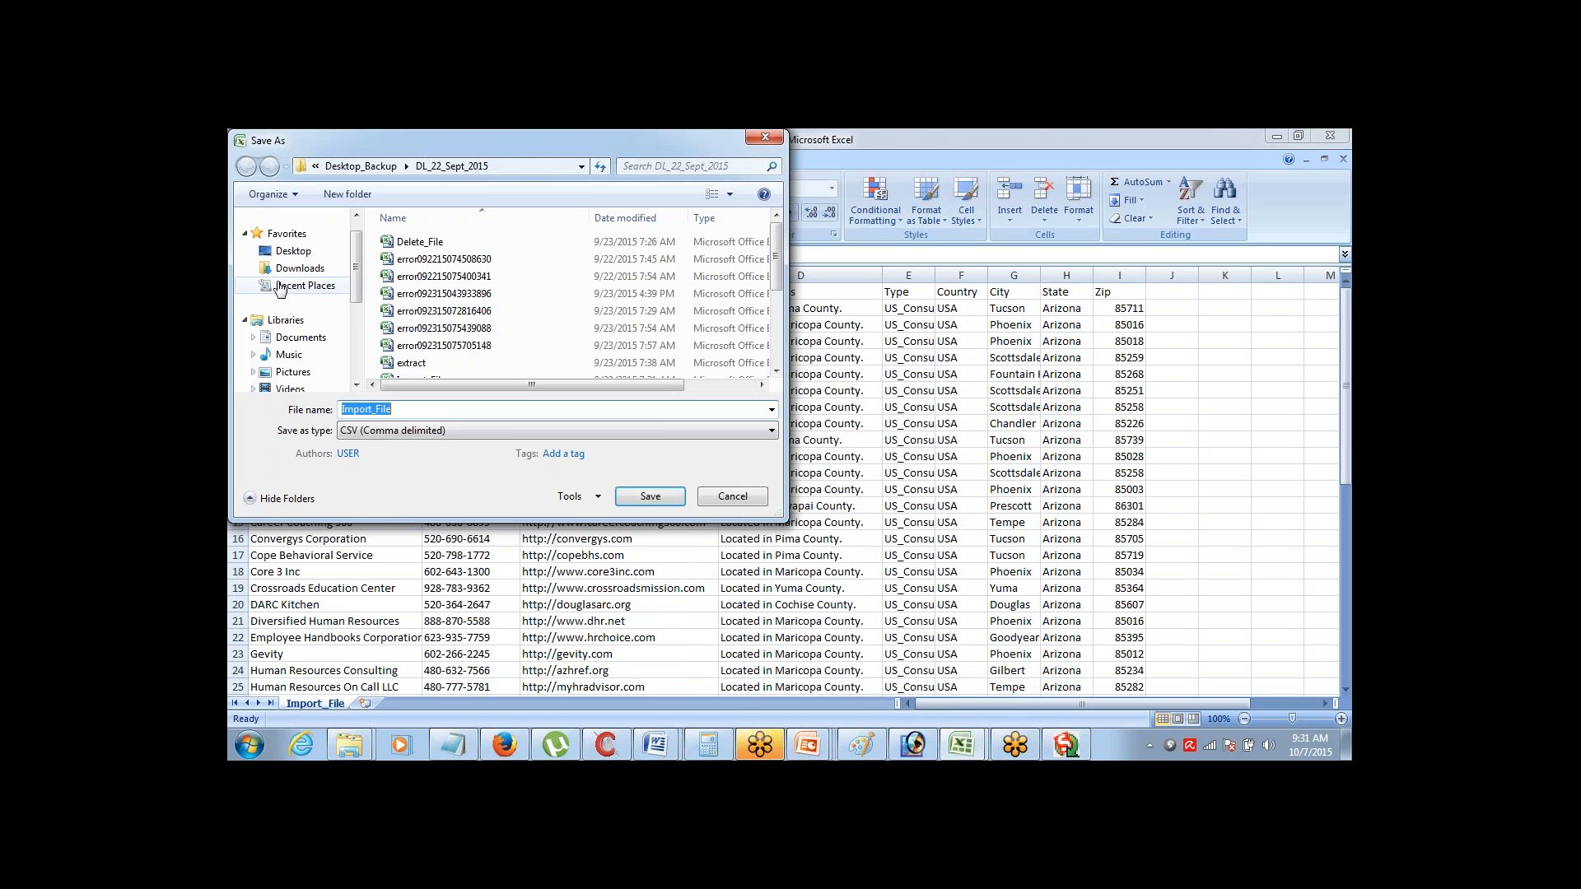
left_click(430, 432)
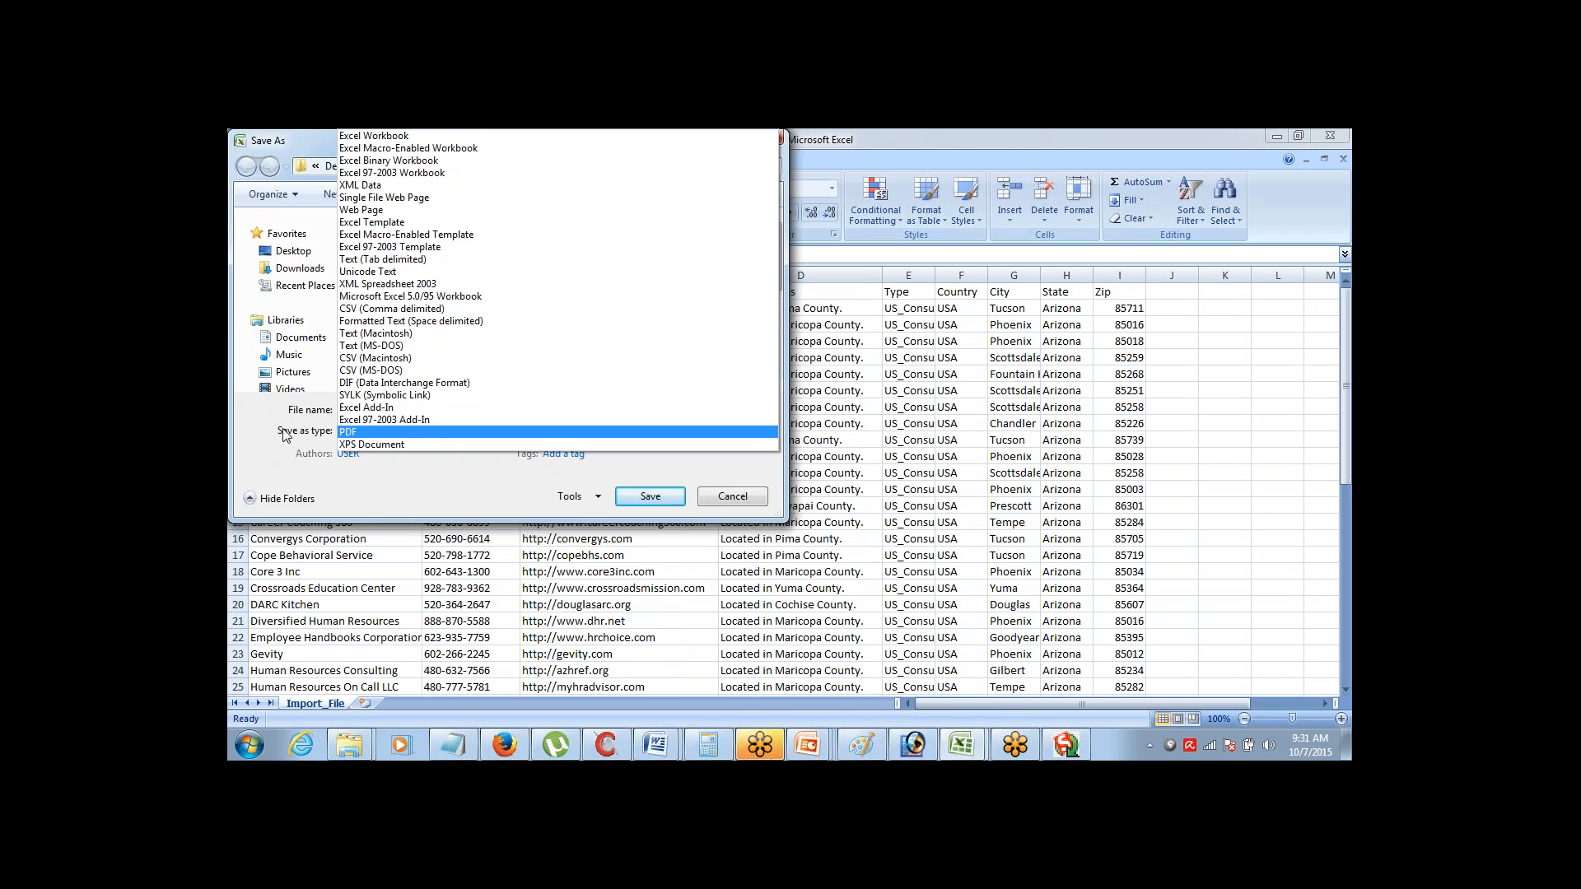
left_click(383, 309)
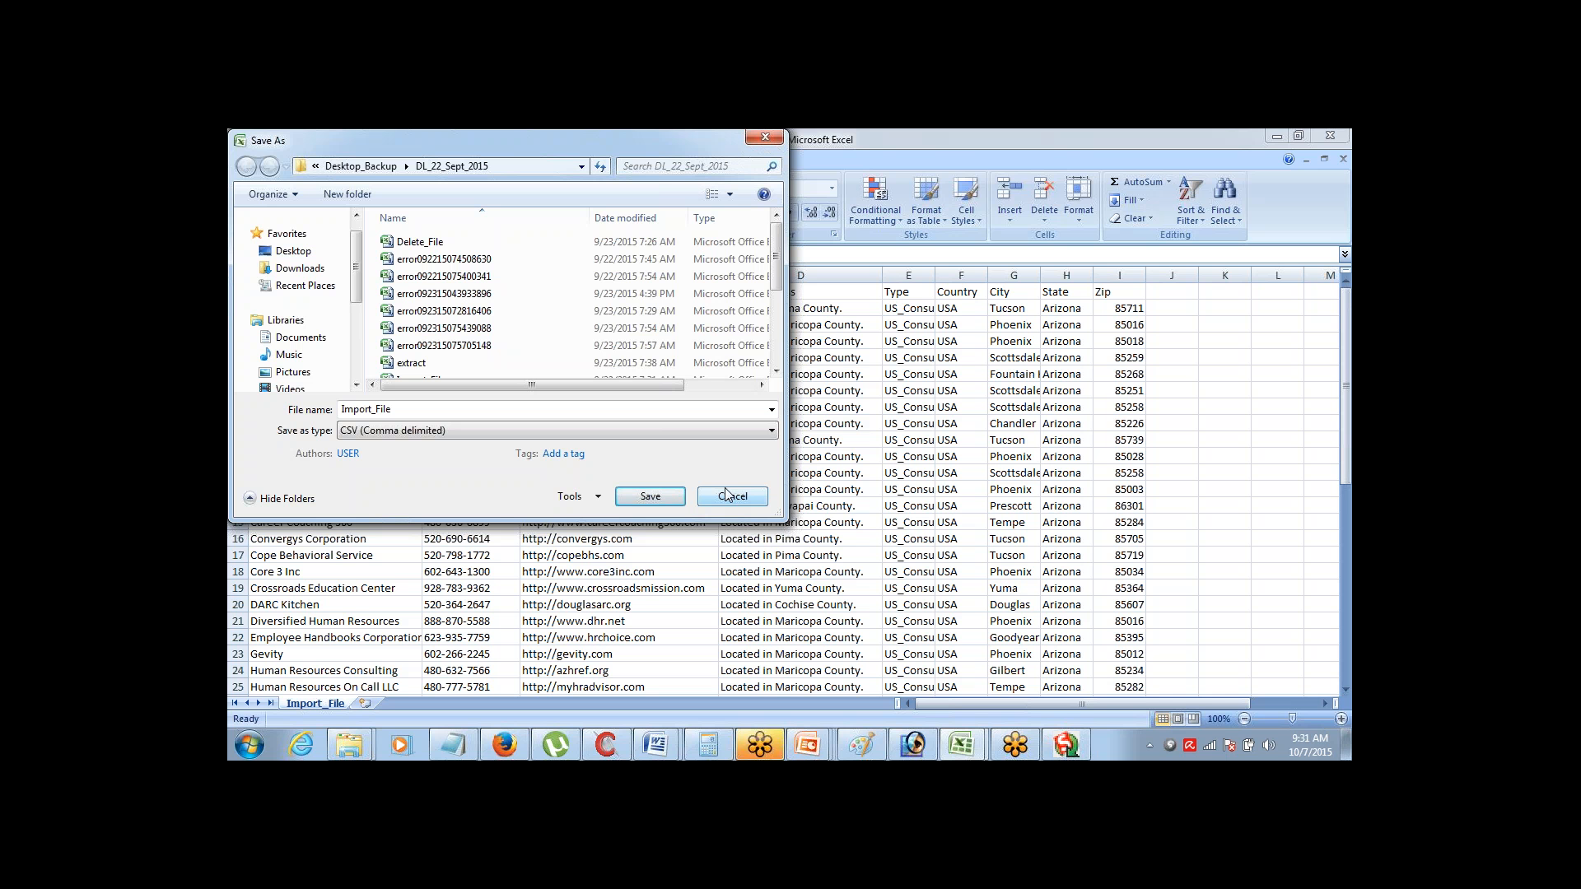
left_click(768, 133)
Switch to Data Loader and start an Insert operation
left_click(1064, 745)
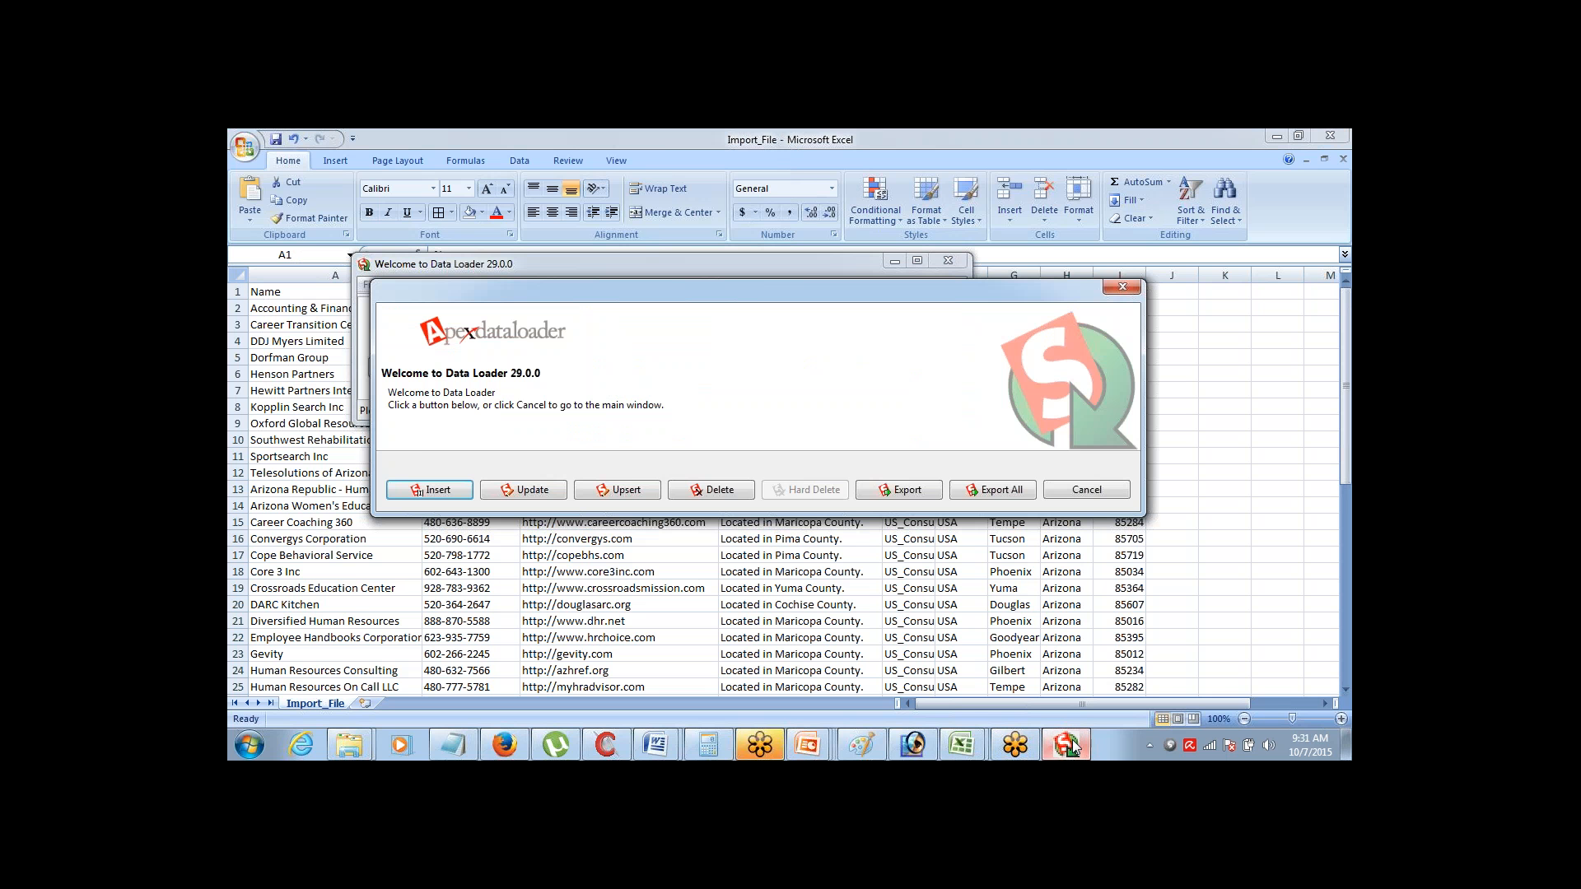
left_click_drag(752, 288, 641, 189)
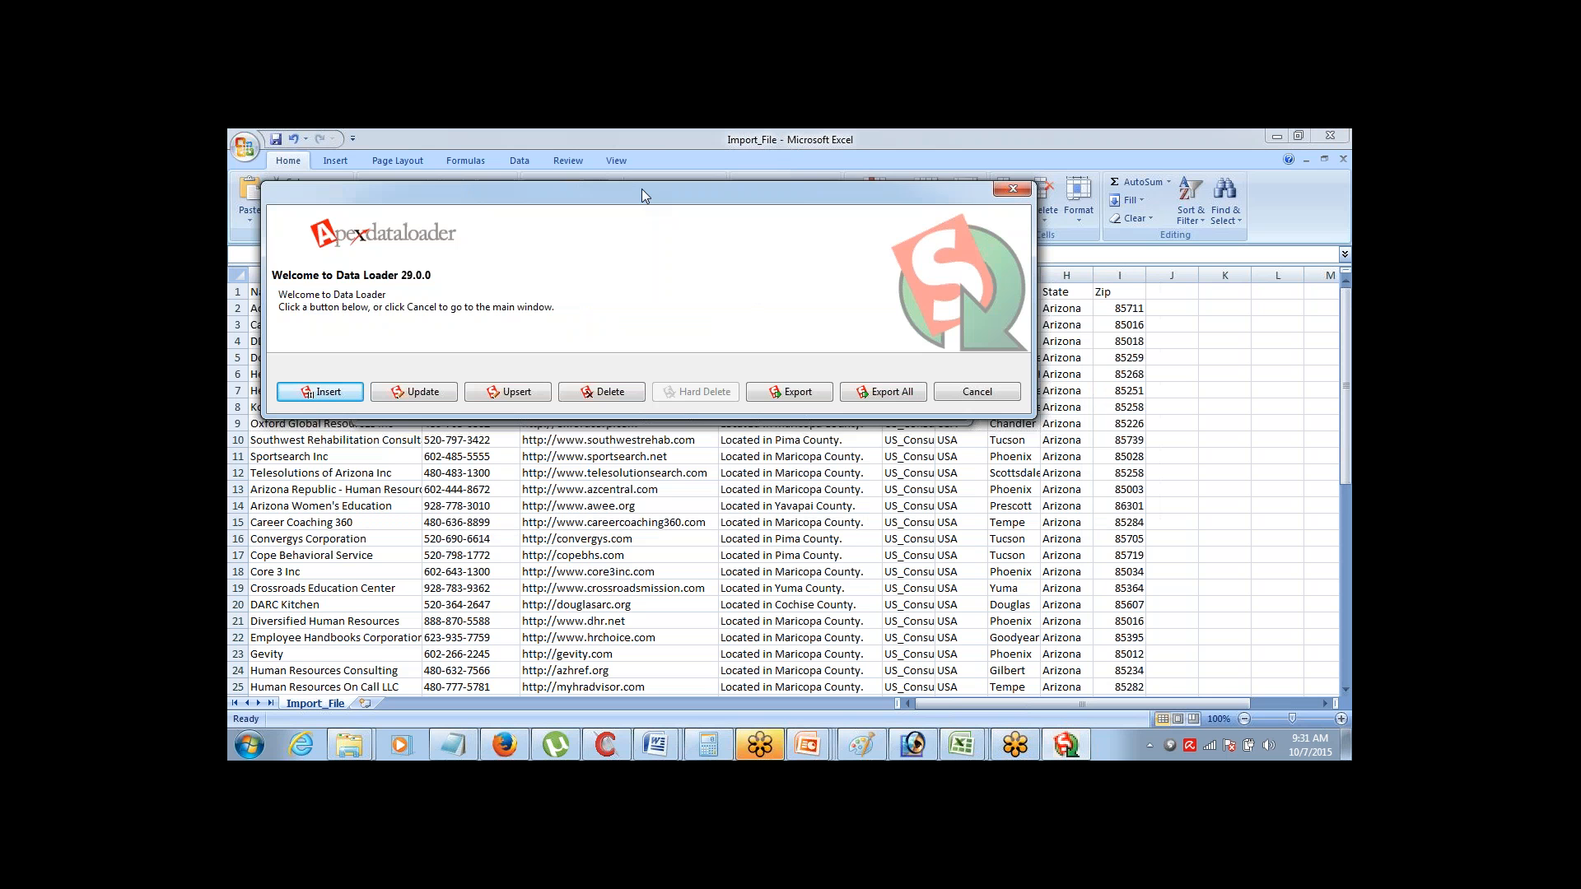
left_click(294, 390)
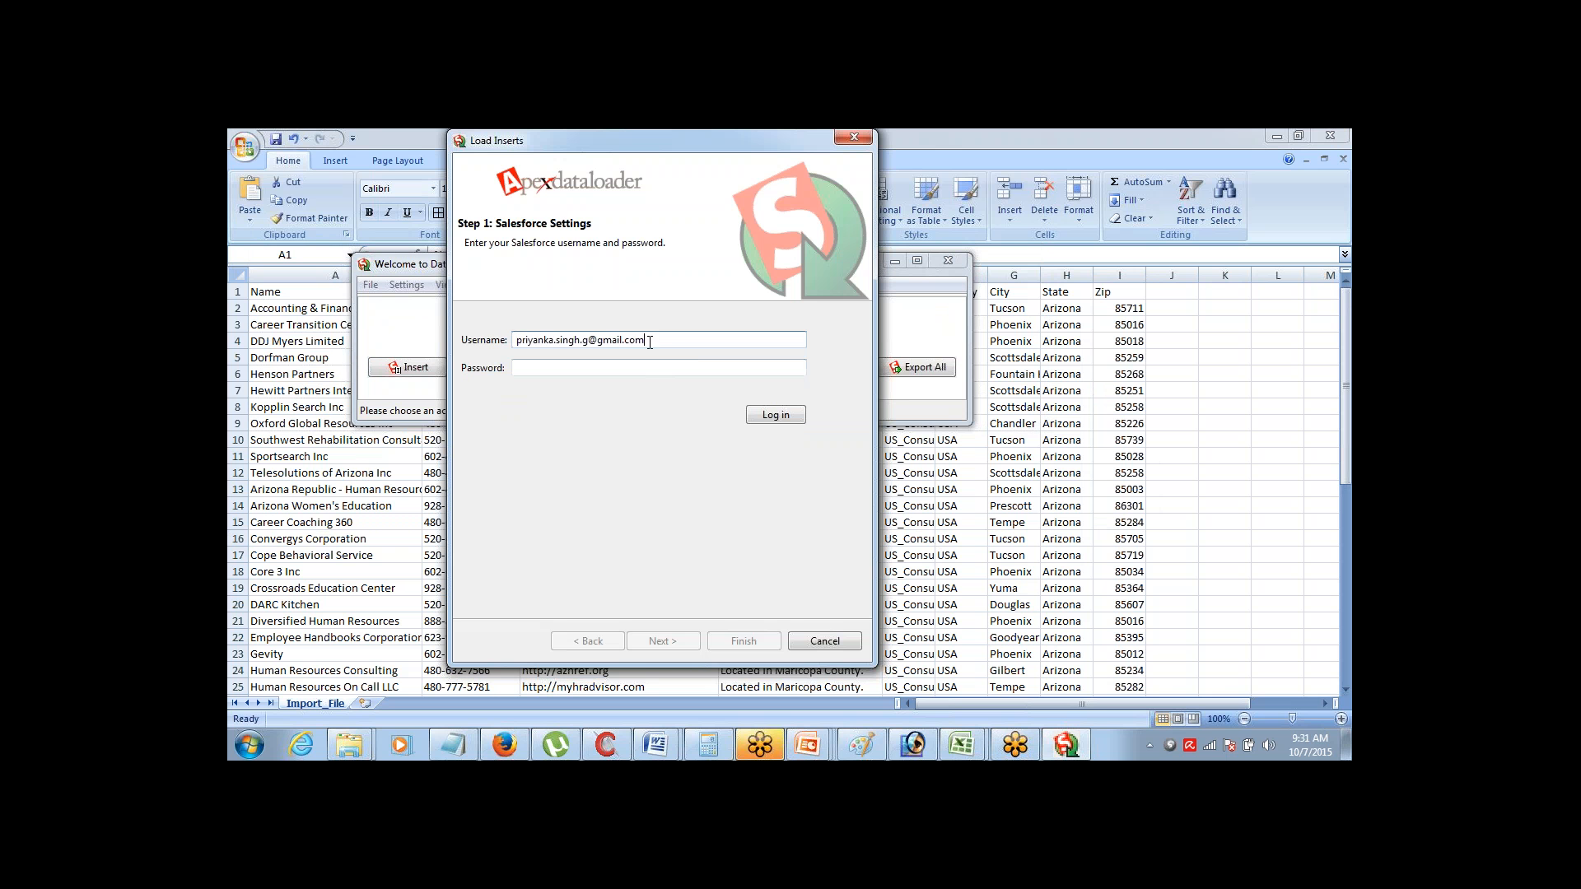
Replace the stored username with the Salesforce account's username, enter the account password and try to log in
left_click_drag(649, 340, 495, 344)
key("BackSpace")
left_click(1283, 559)
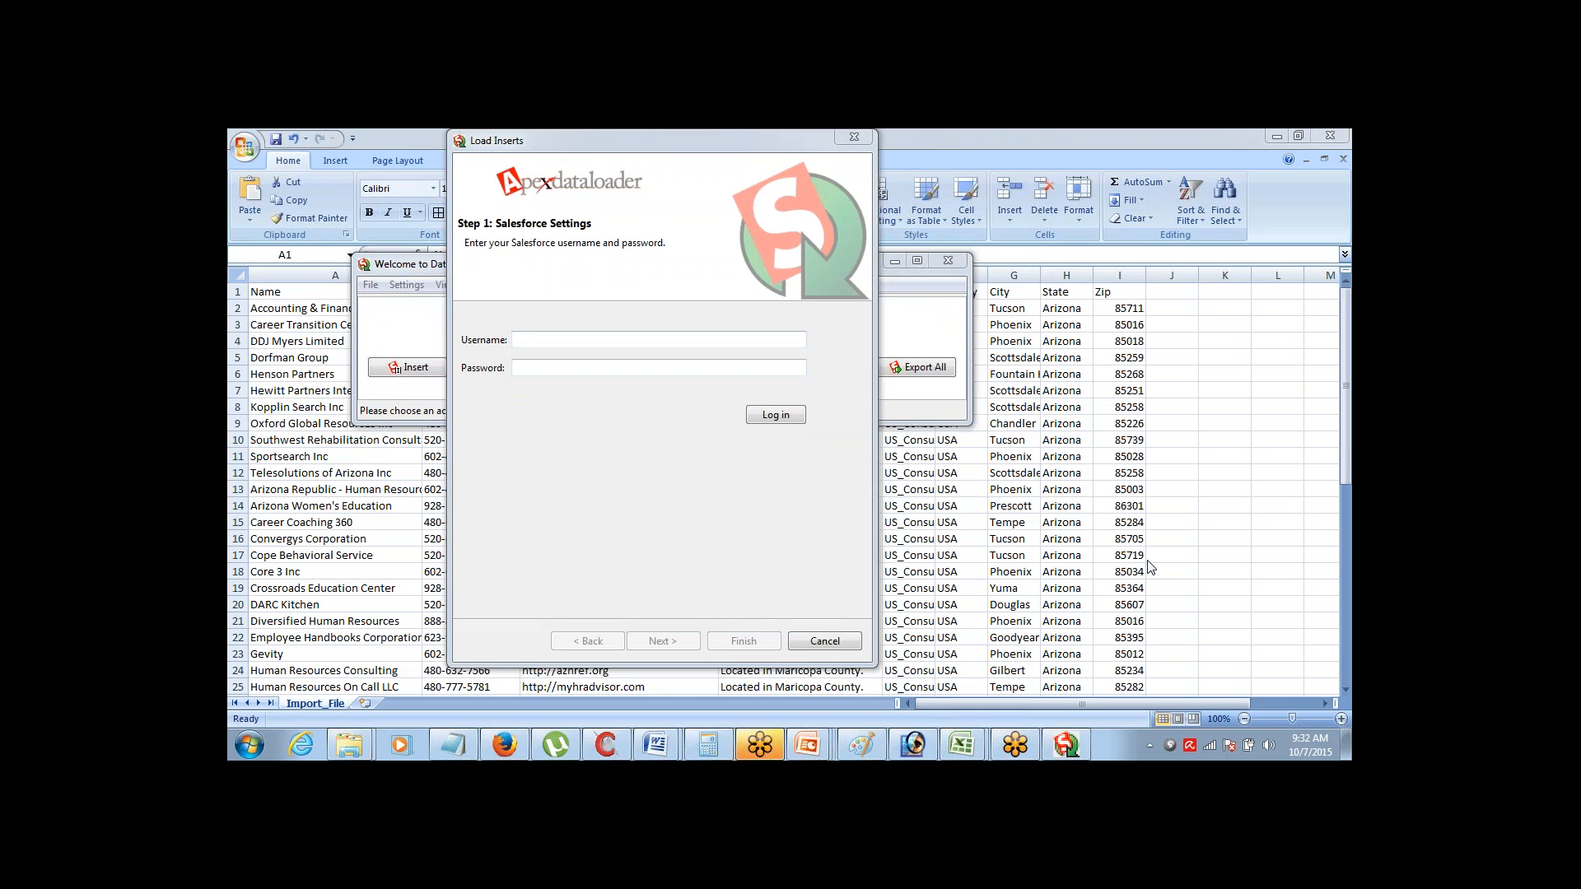
left_click(661, 338)
key("ctrl+v")
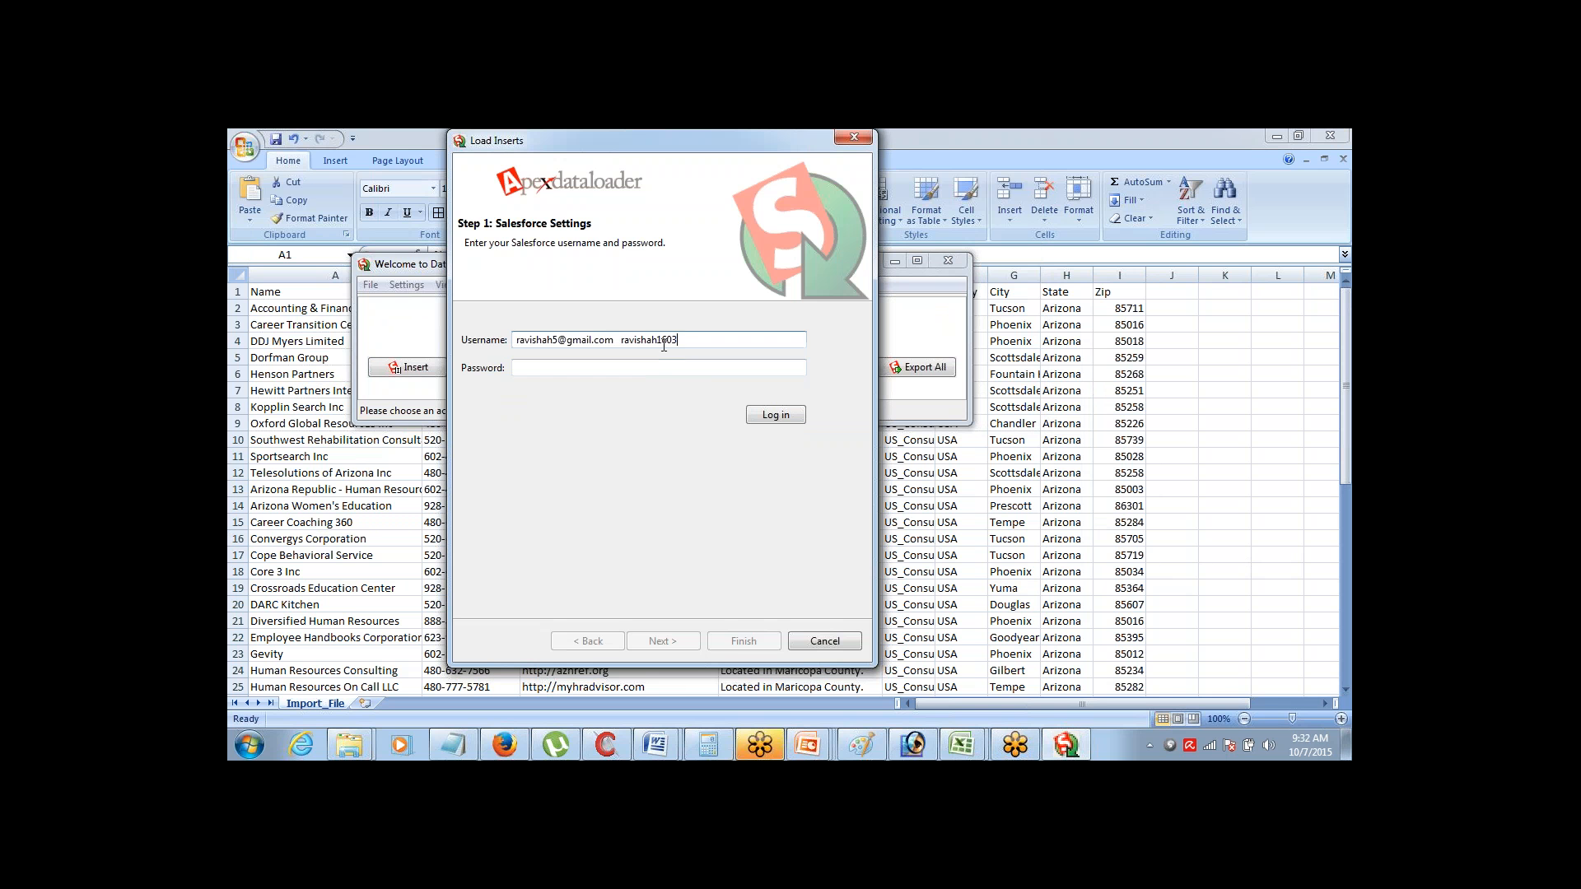
double_click(664, 344)
key("BackSpace")
key("Tab")
key("ctrl+v")
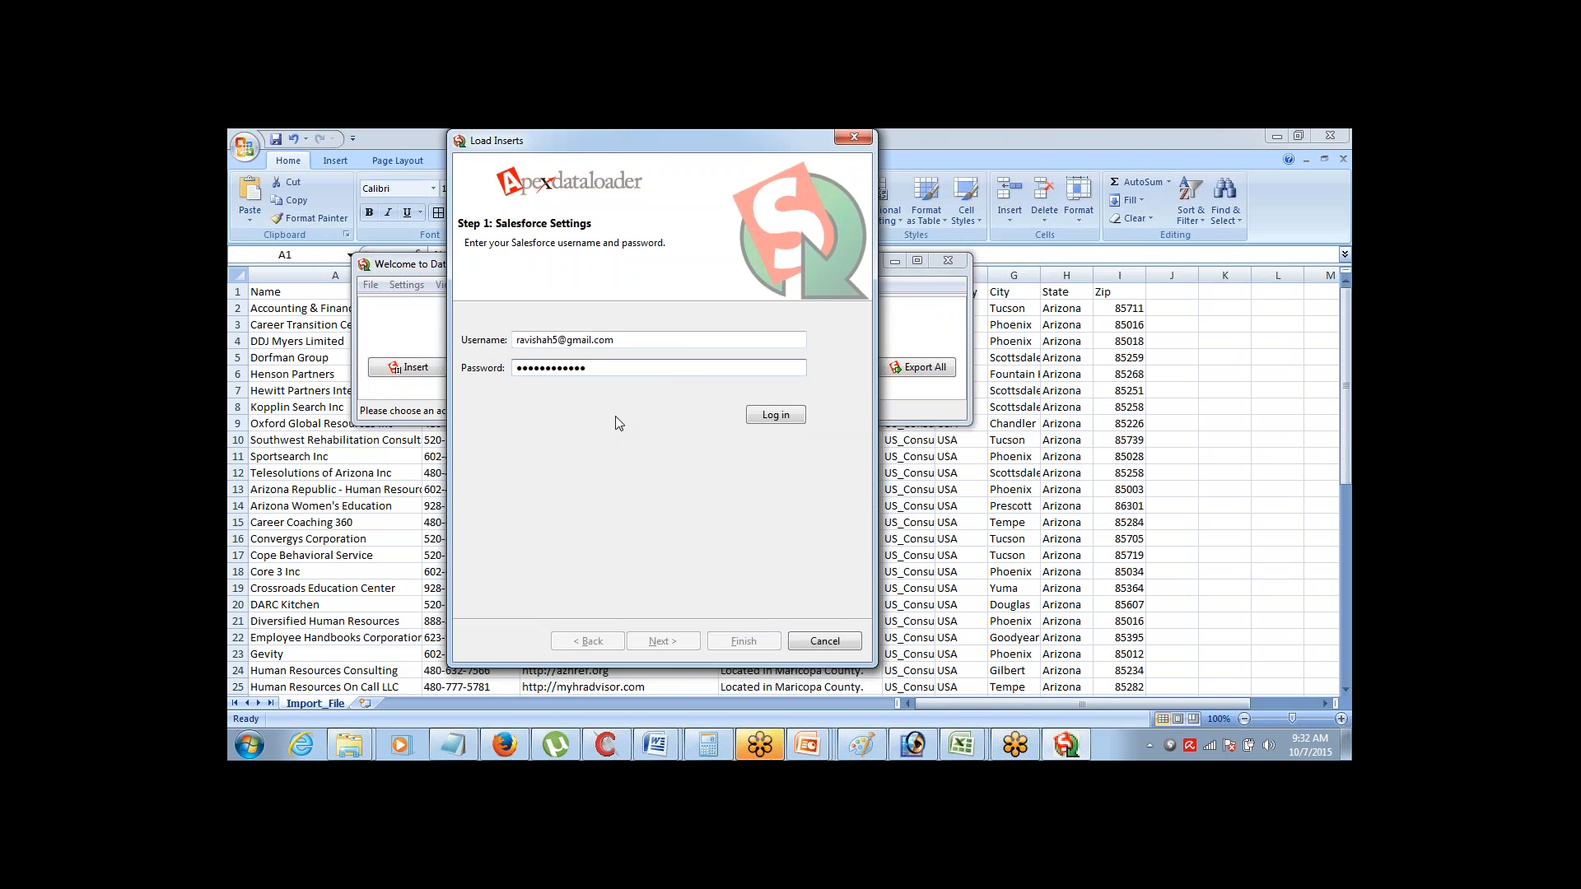
left_click(770, 418)
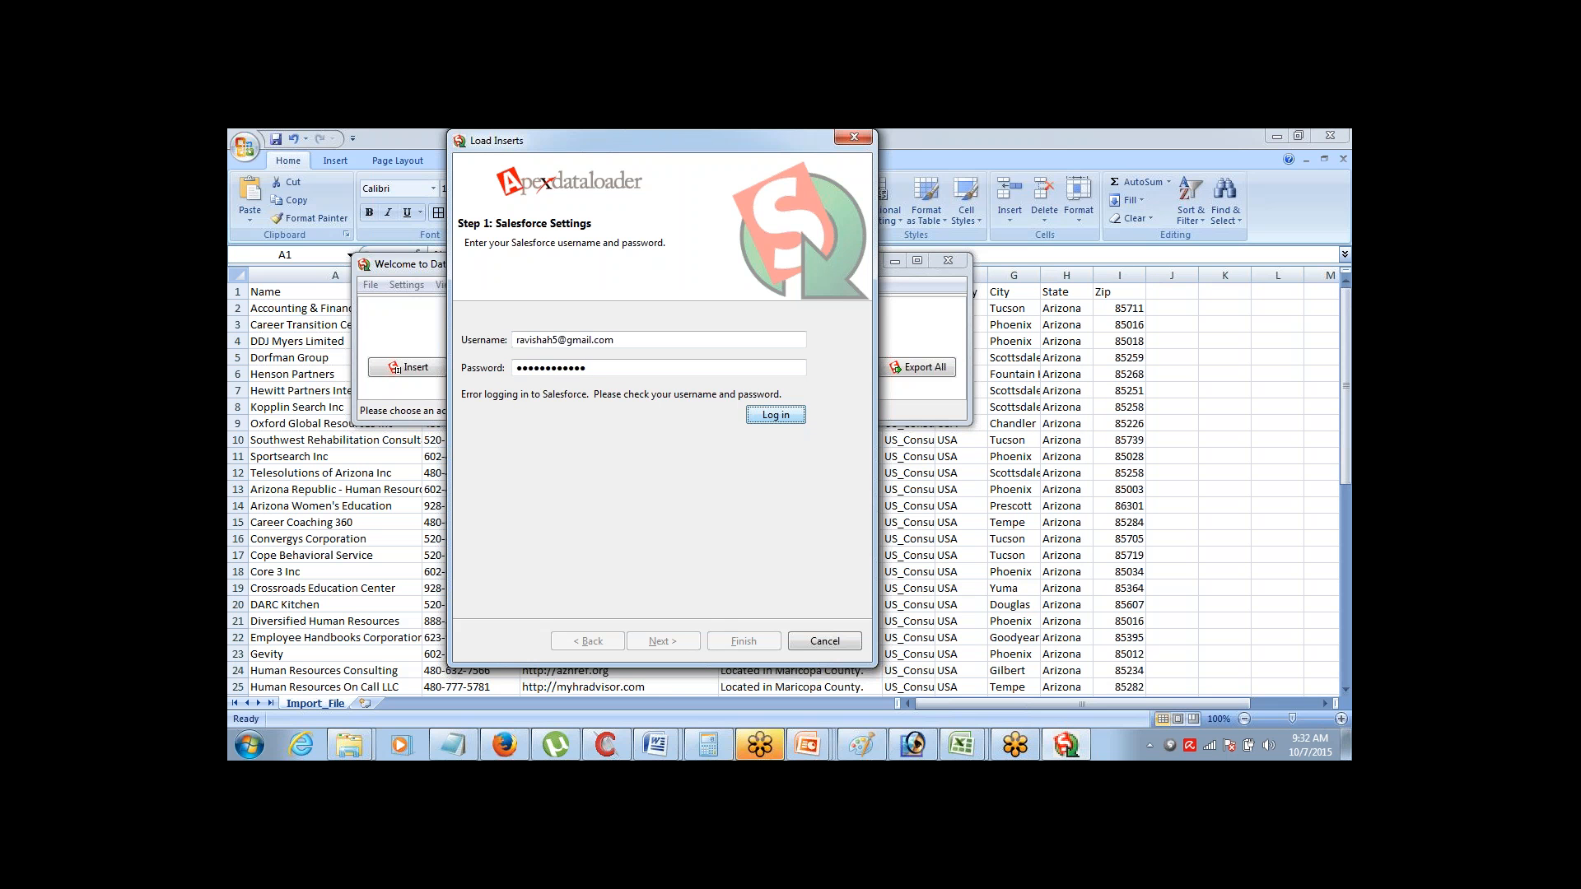
left_click(749, 368)
Switch to the Notepad notes and add the line "Security Token:" below process line 4
left_click(470, 743)
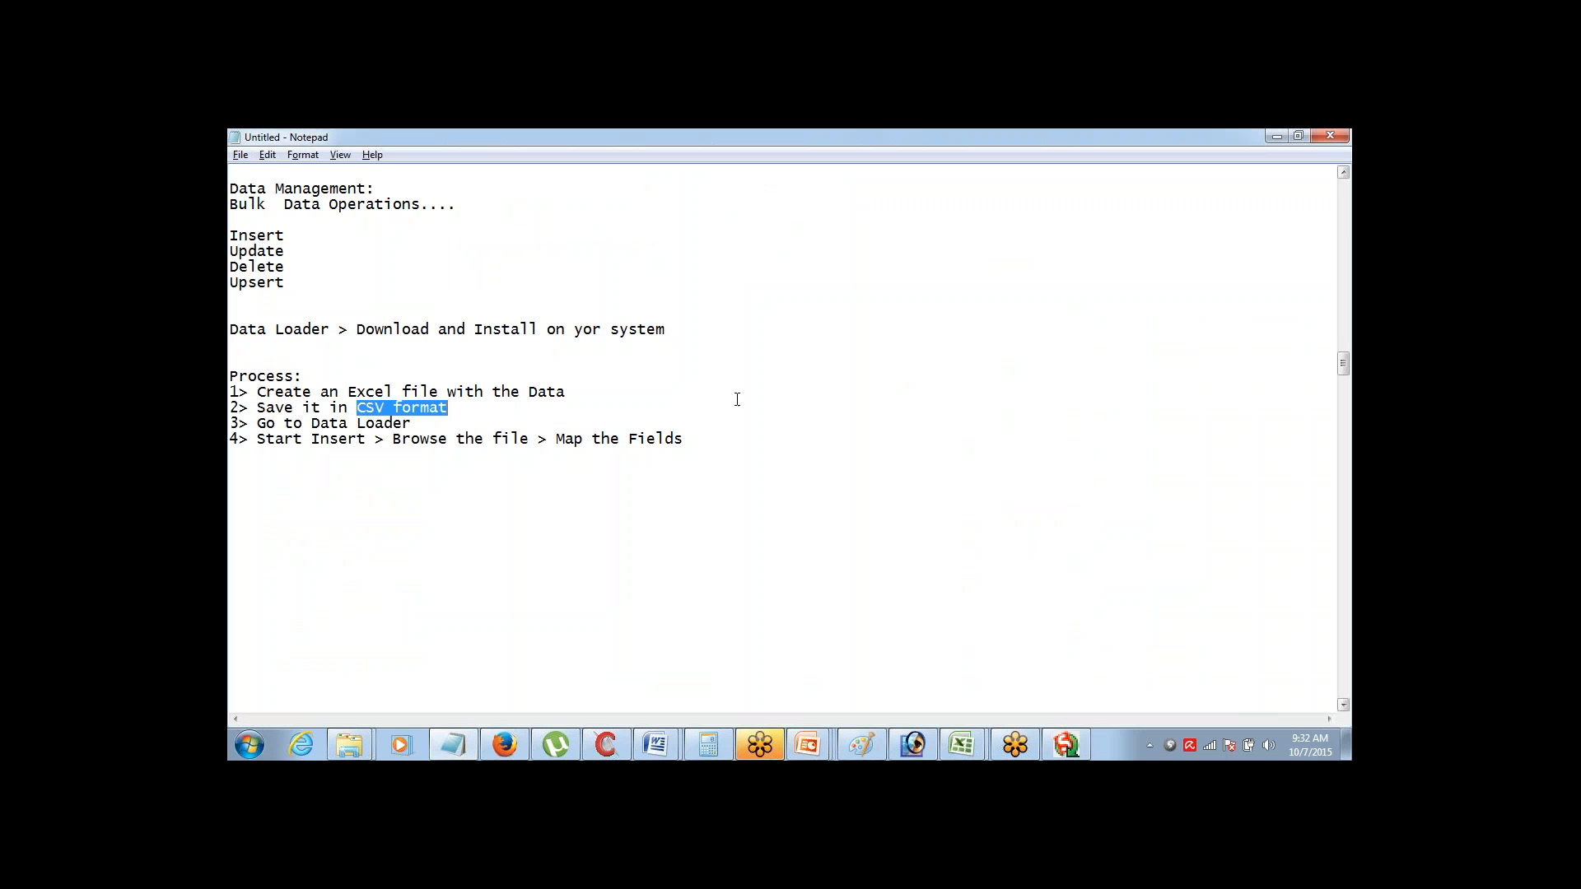
left_click(718, 436)
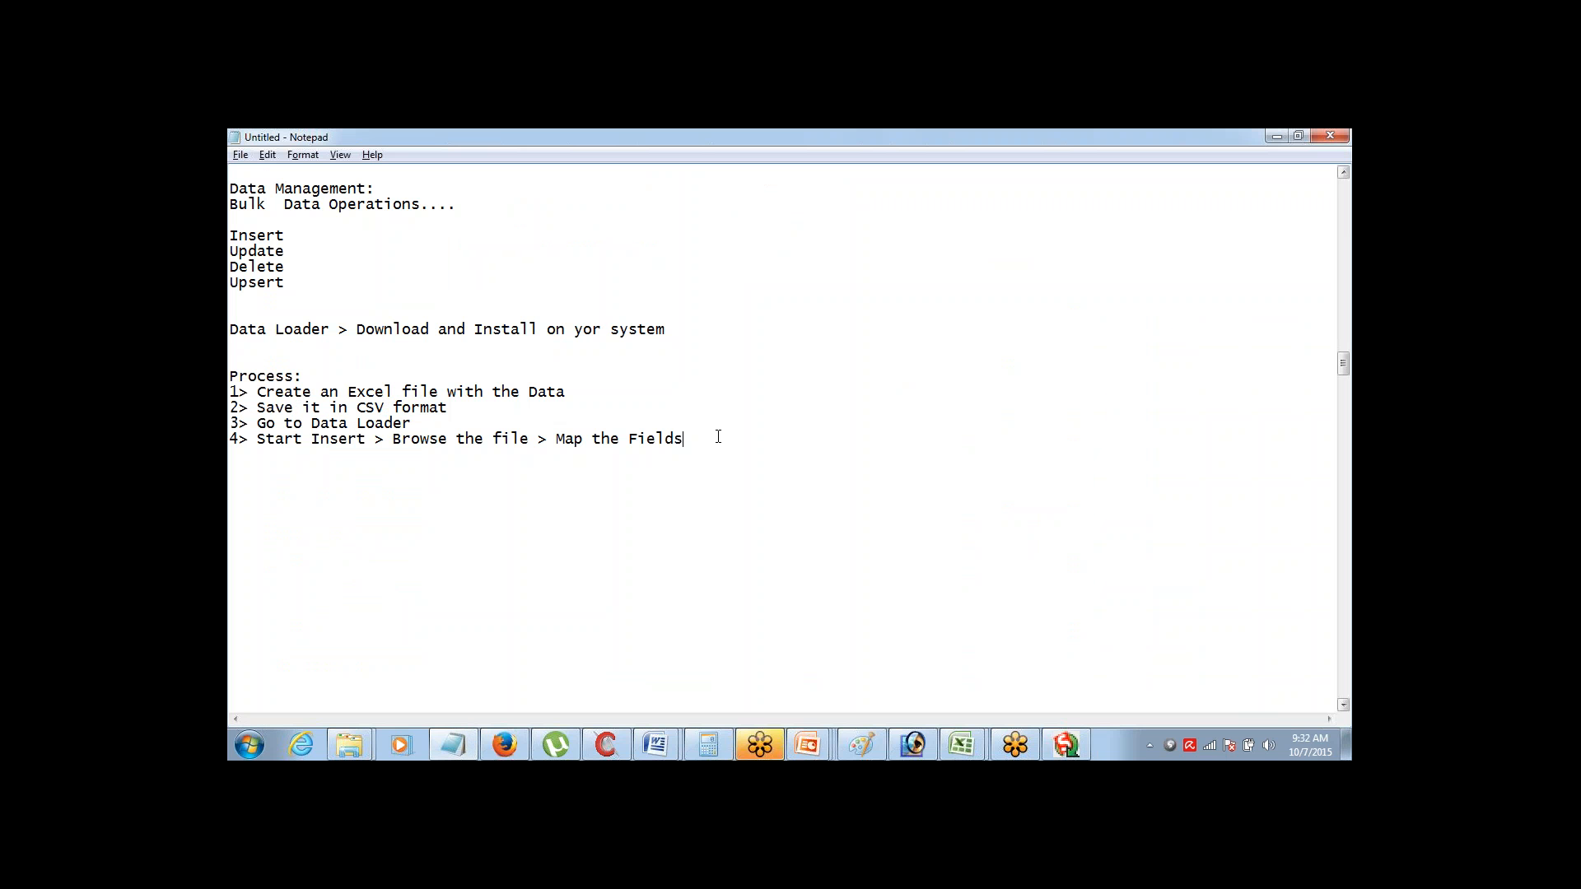
key("Return")
type("Security Token:")
Switch to Salesforce in Firefox and open the Reset My Security Token page from the Personal section of My Settings
left_click(516, 740)
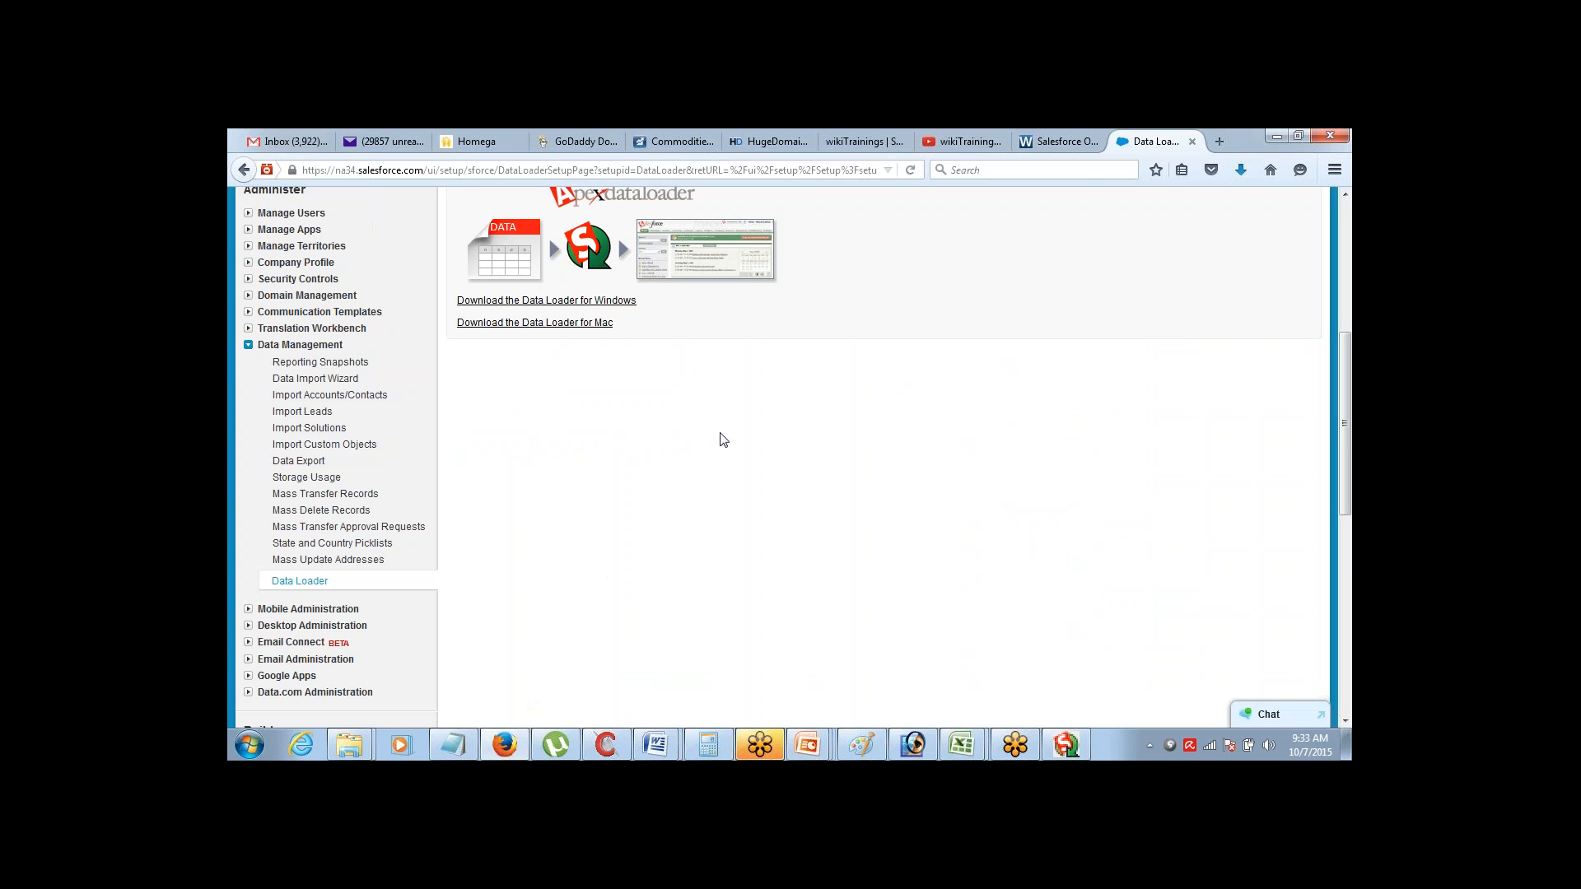
left_click(247, 345)
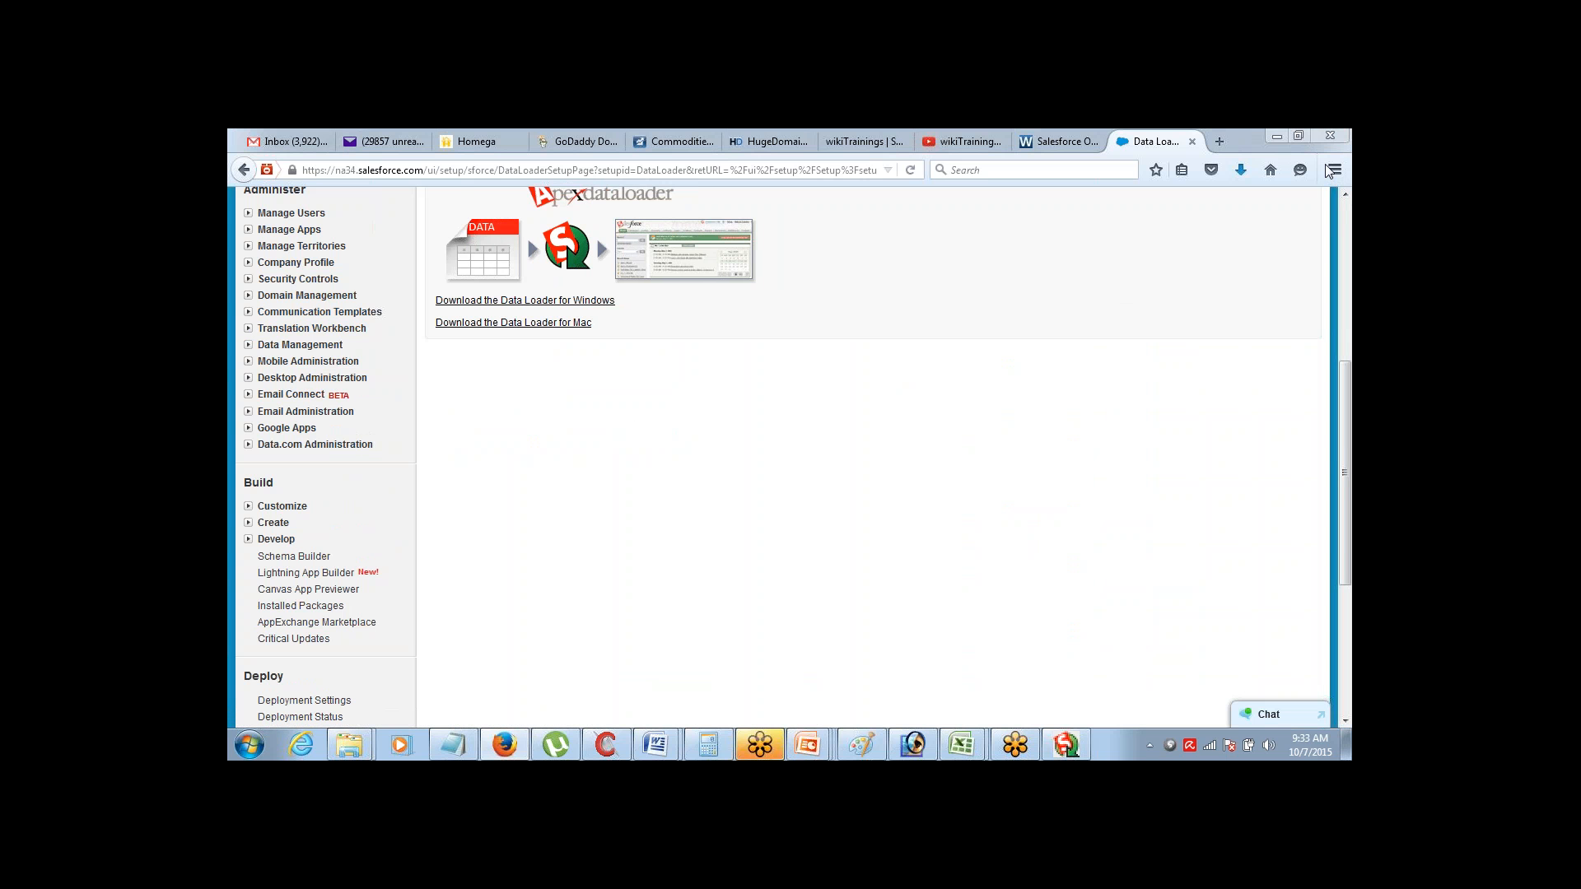
left_click(1344, 194)
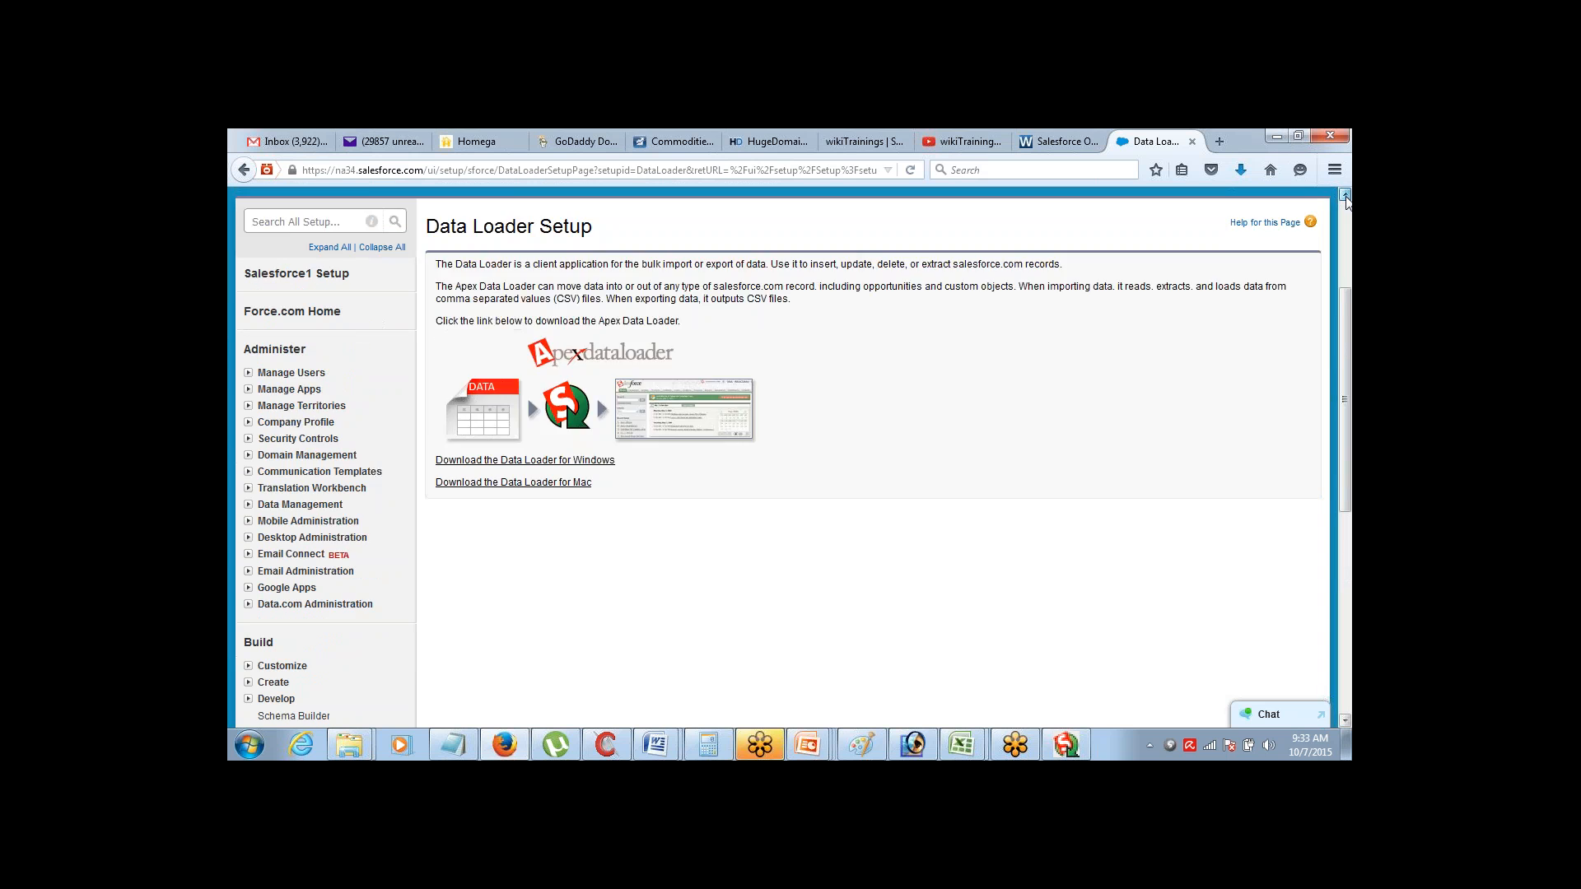
left_click(1081, 215)
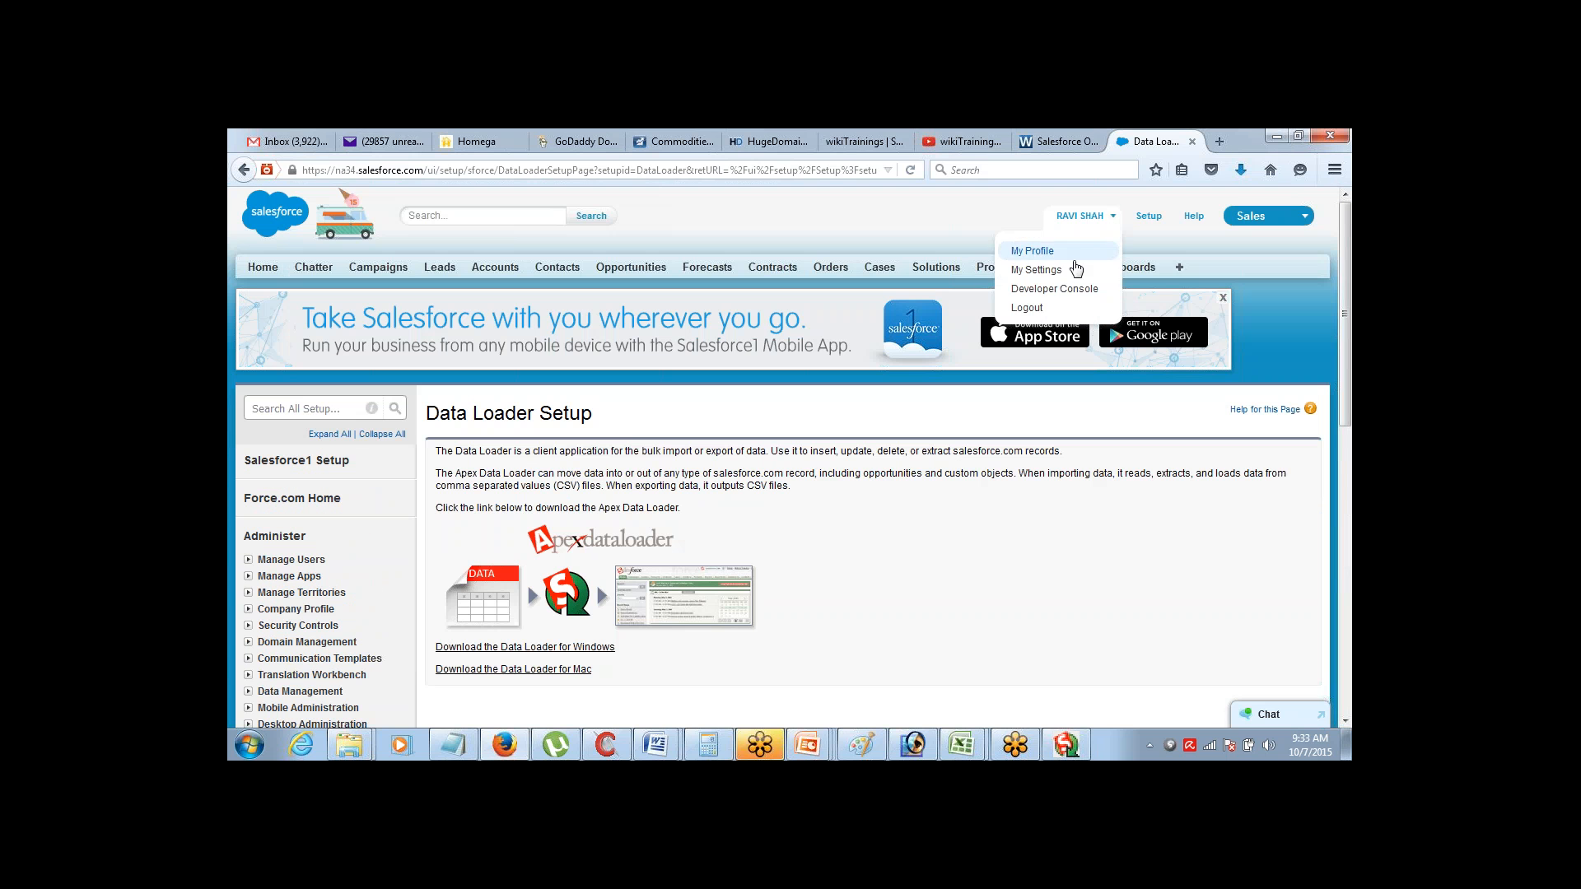
left_click(1061, 279)
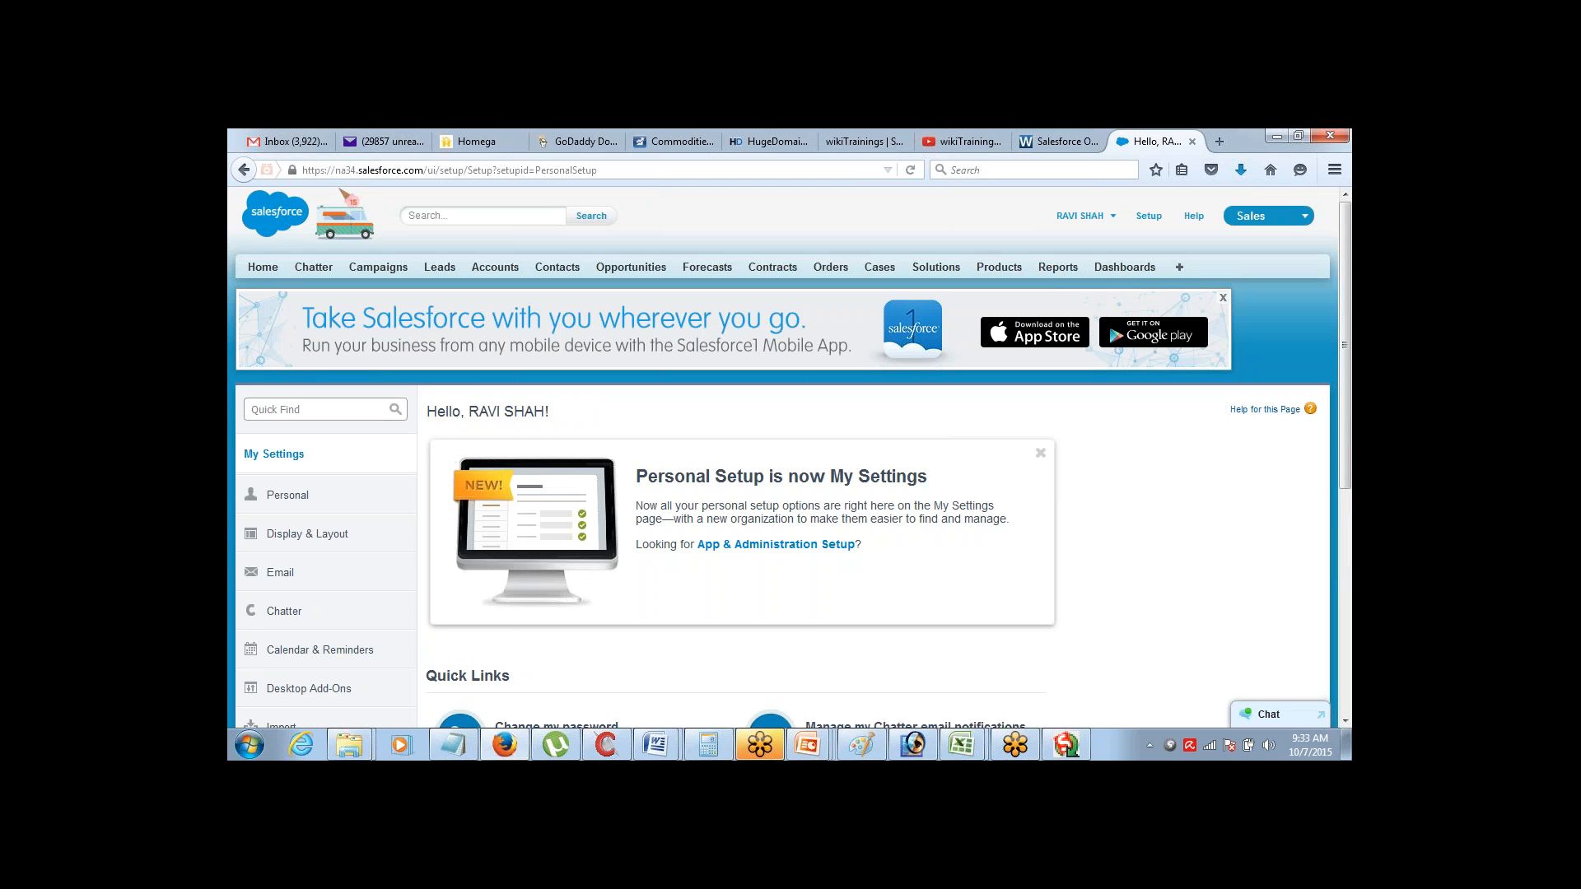
left_click(294, 498)
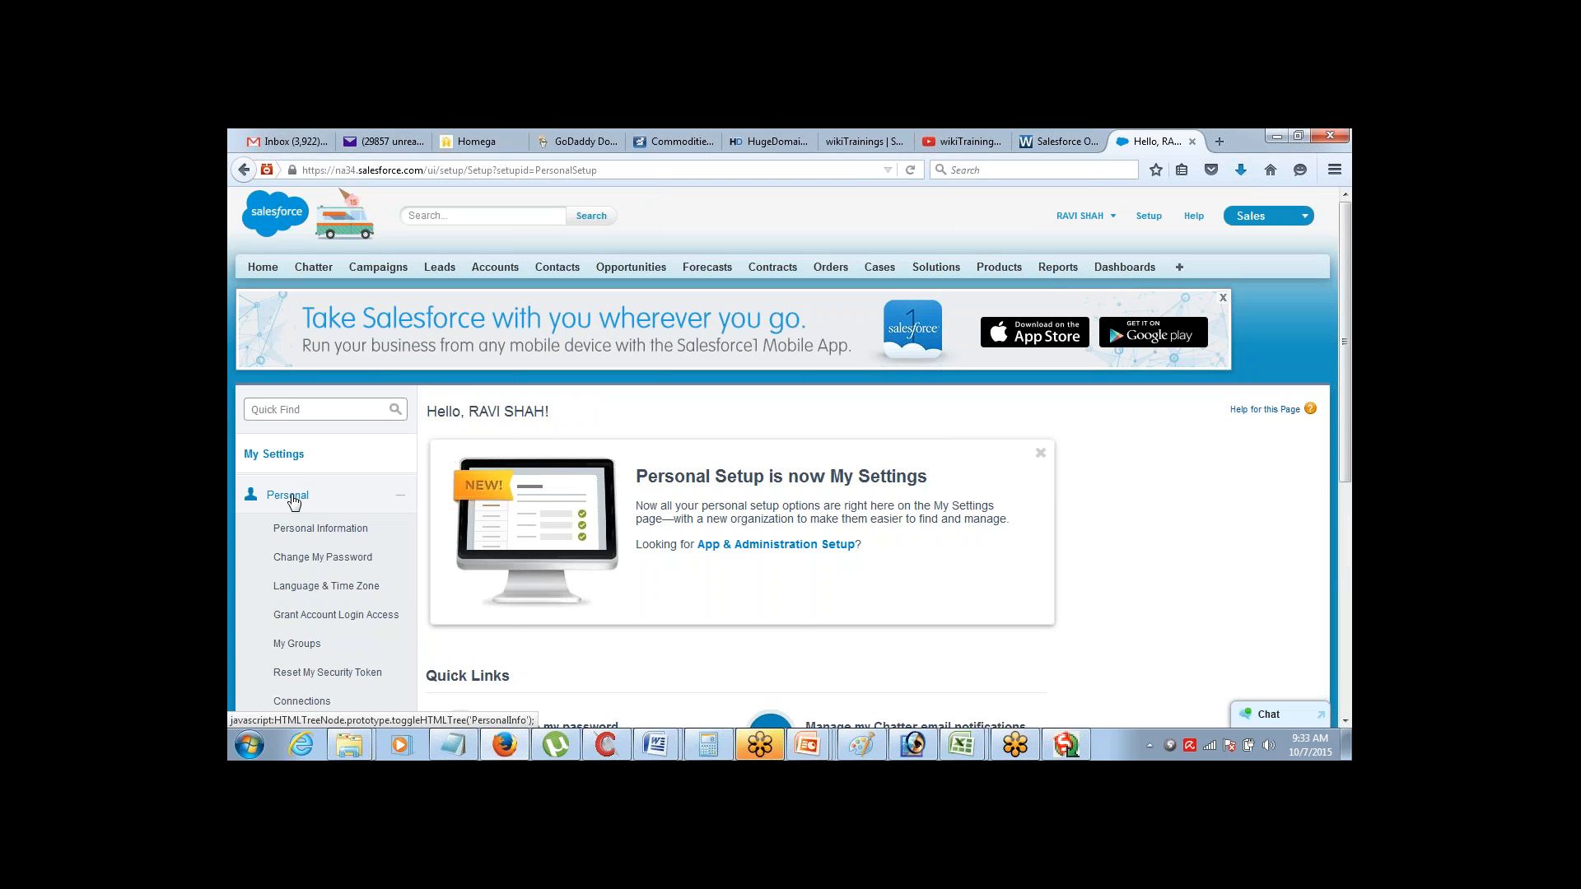
left_click(288, 674)
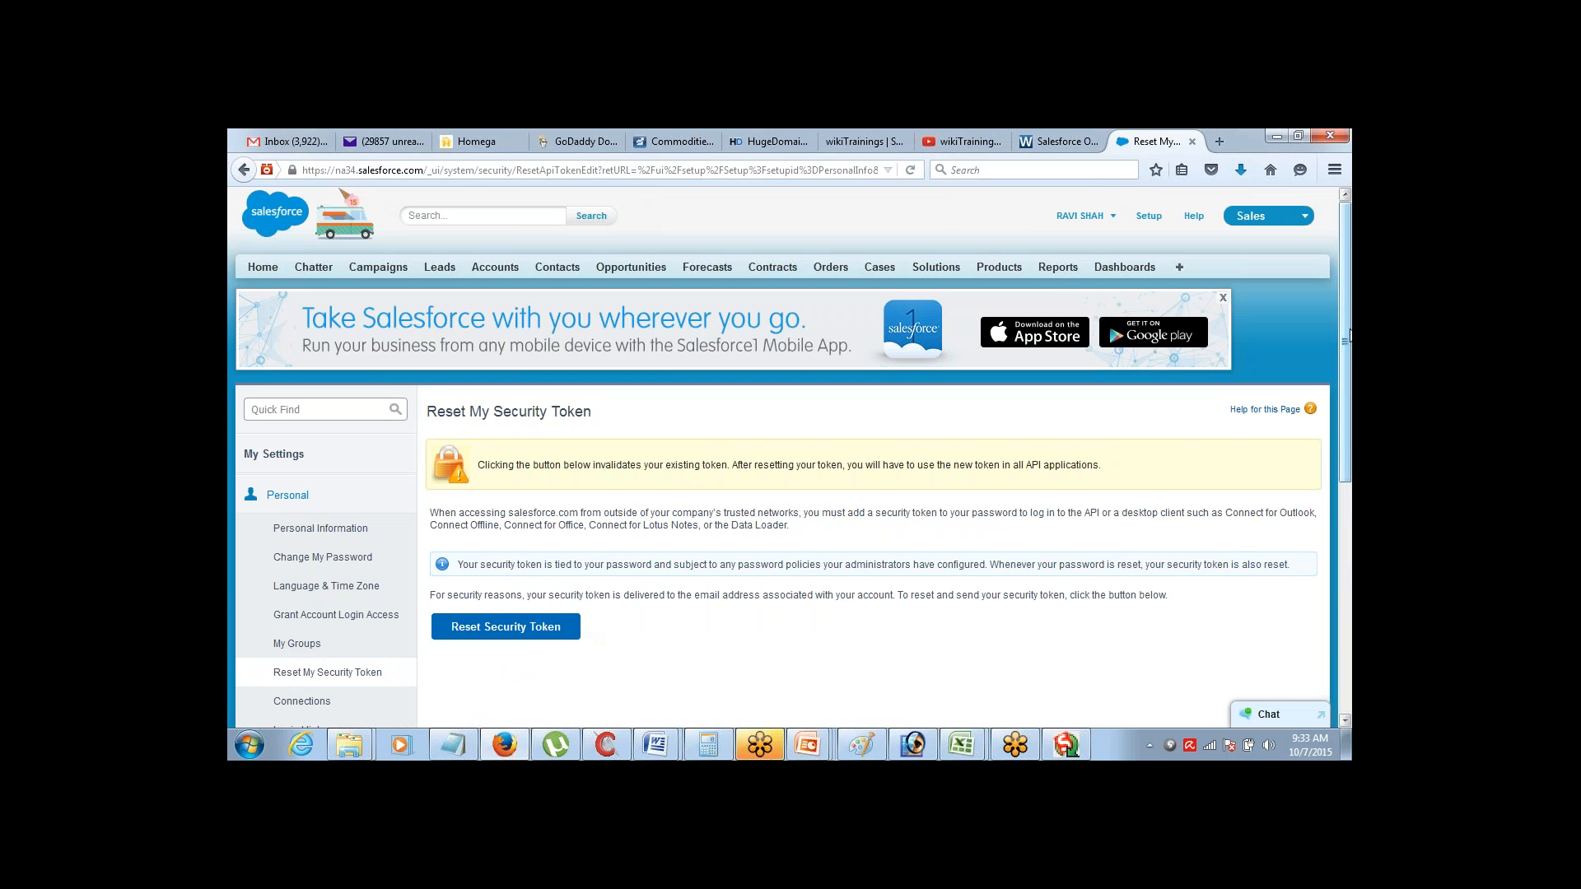
Reset the security token and highlight the e-mail address in the confirmation
scroll(1349, 335, "down", 1)
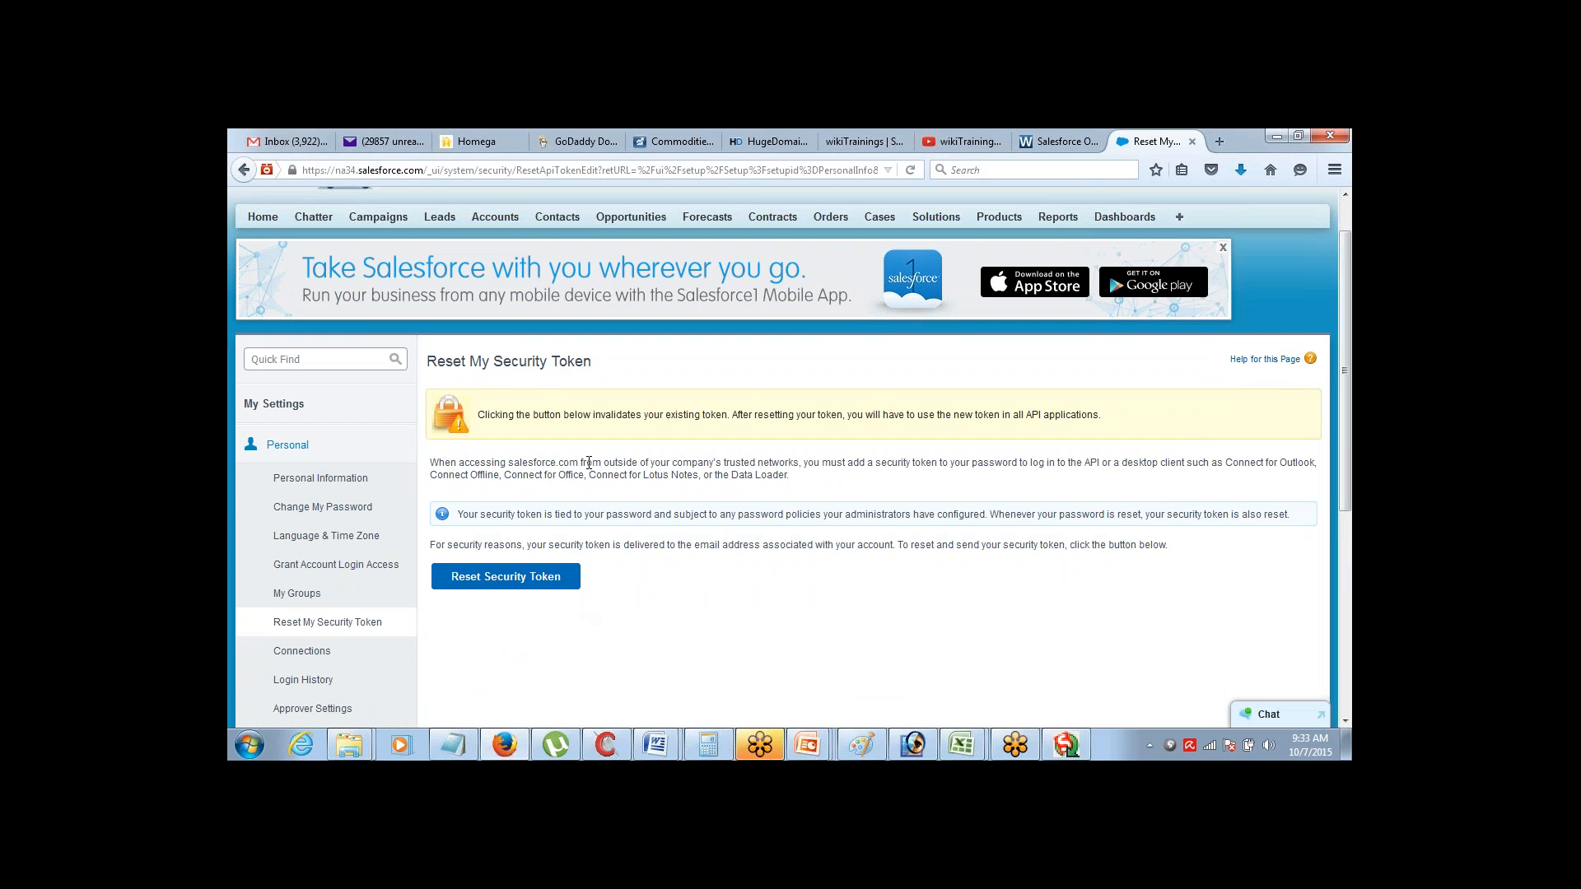
left_click(522, 576)
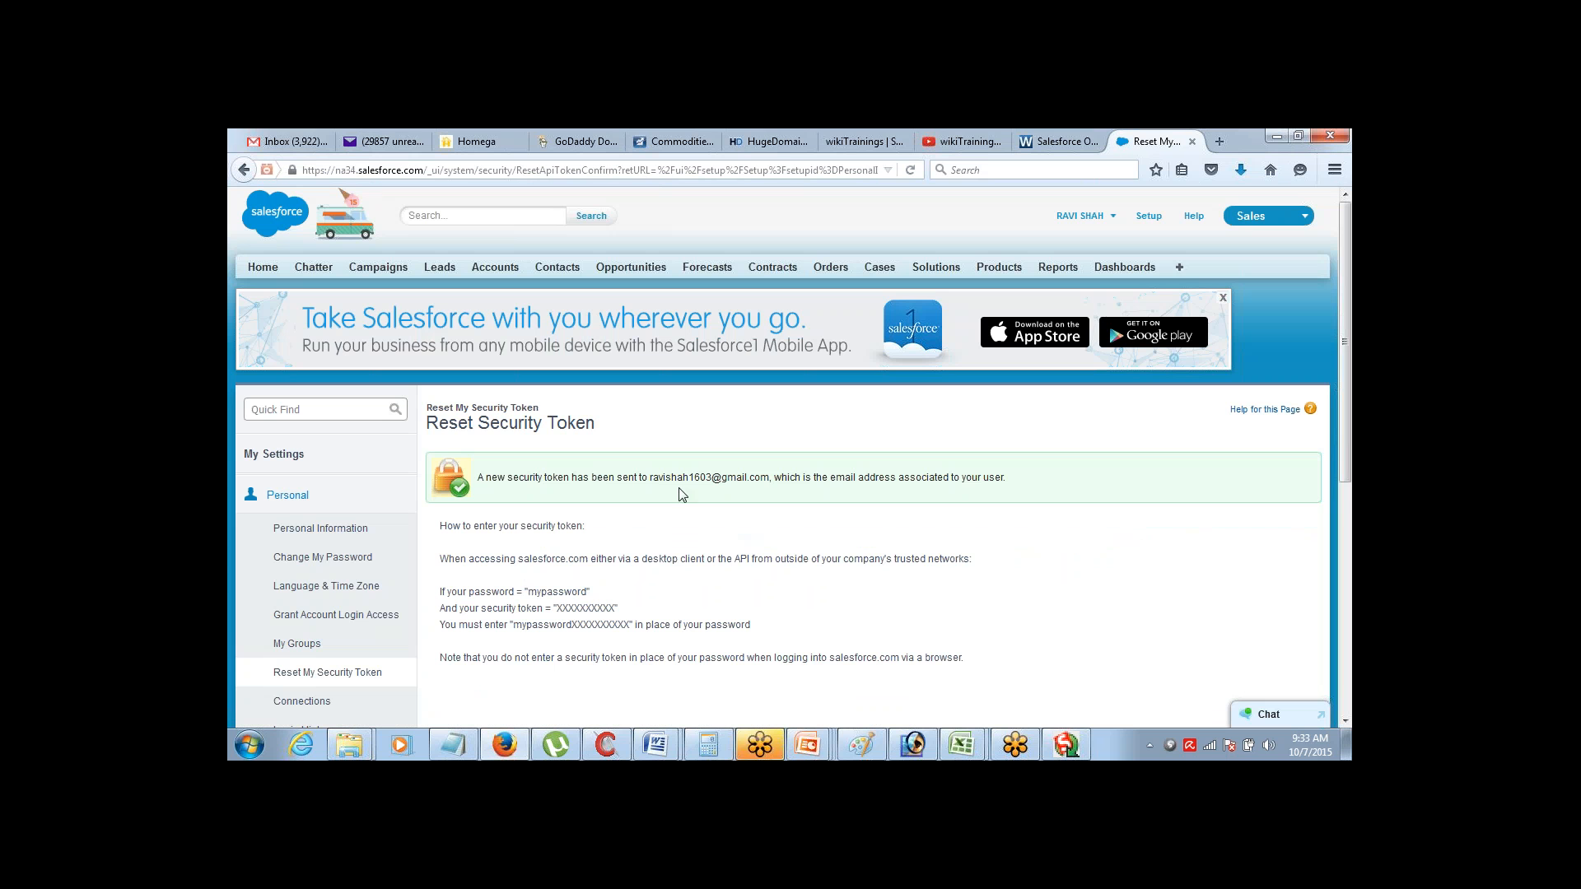
left_click_drag(664, 477, 769, 479)
left_click(1012, 419)
Review the Data Loader login form and, back in Salesforce, the account's My Settings option
left_click(1066, 745)
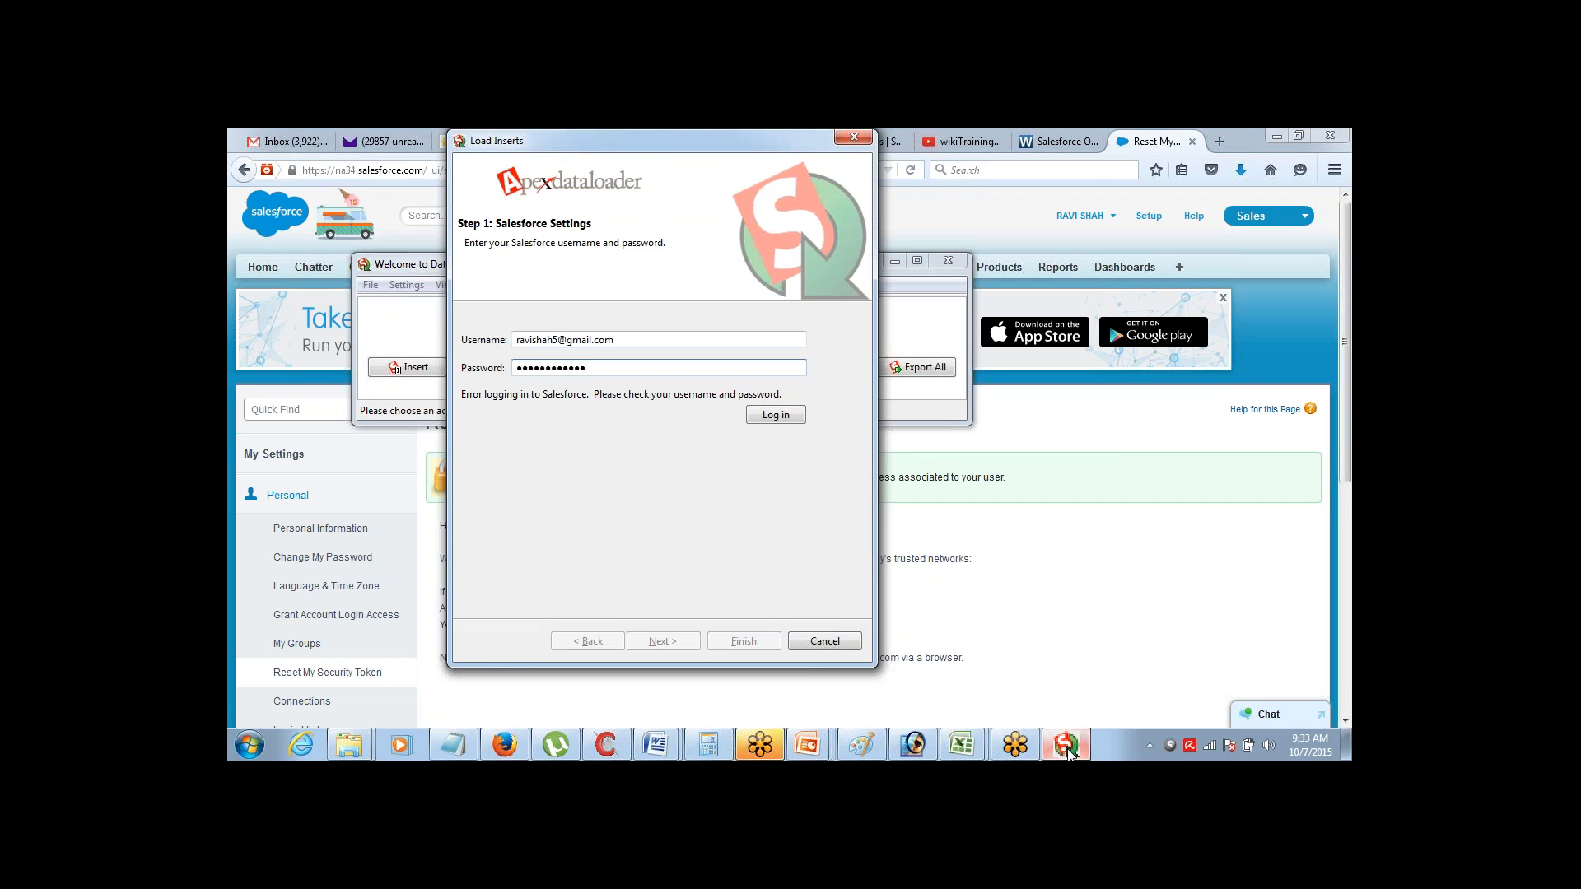
left_click(1104, 543)
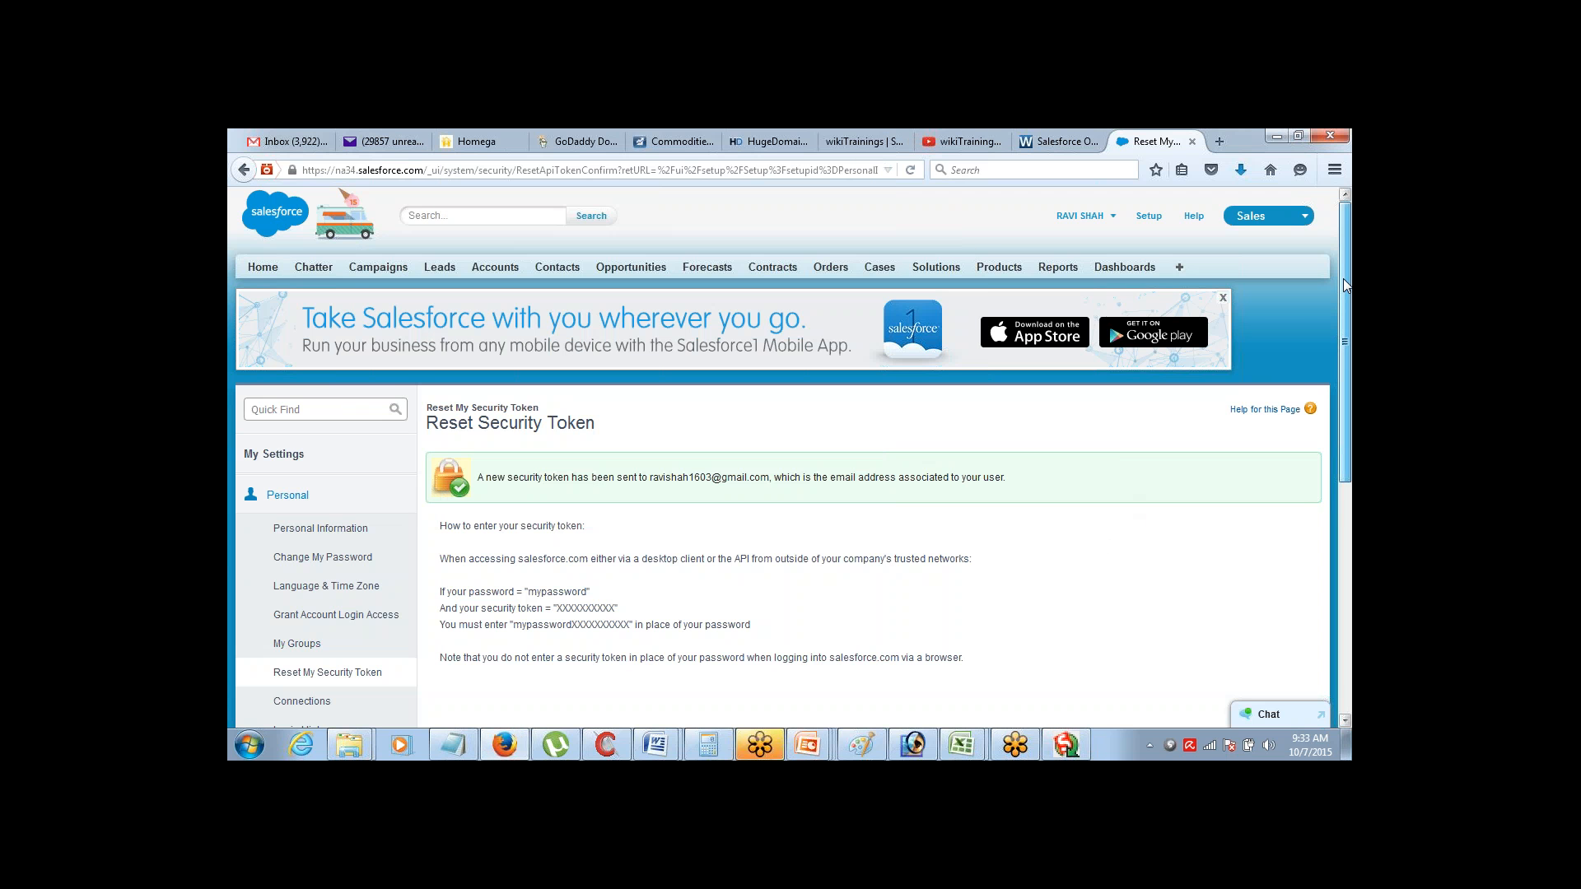
left_click_drag(1342, 278, 1342, 283)
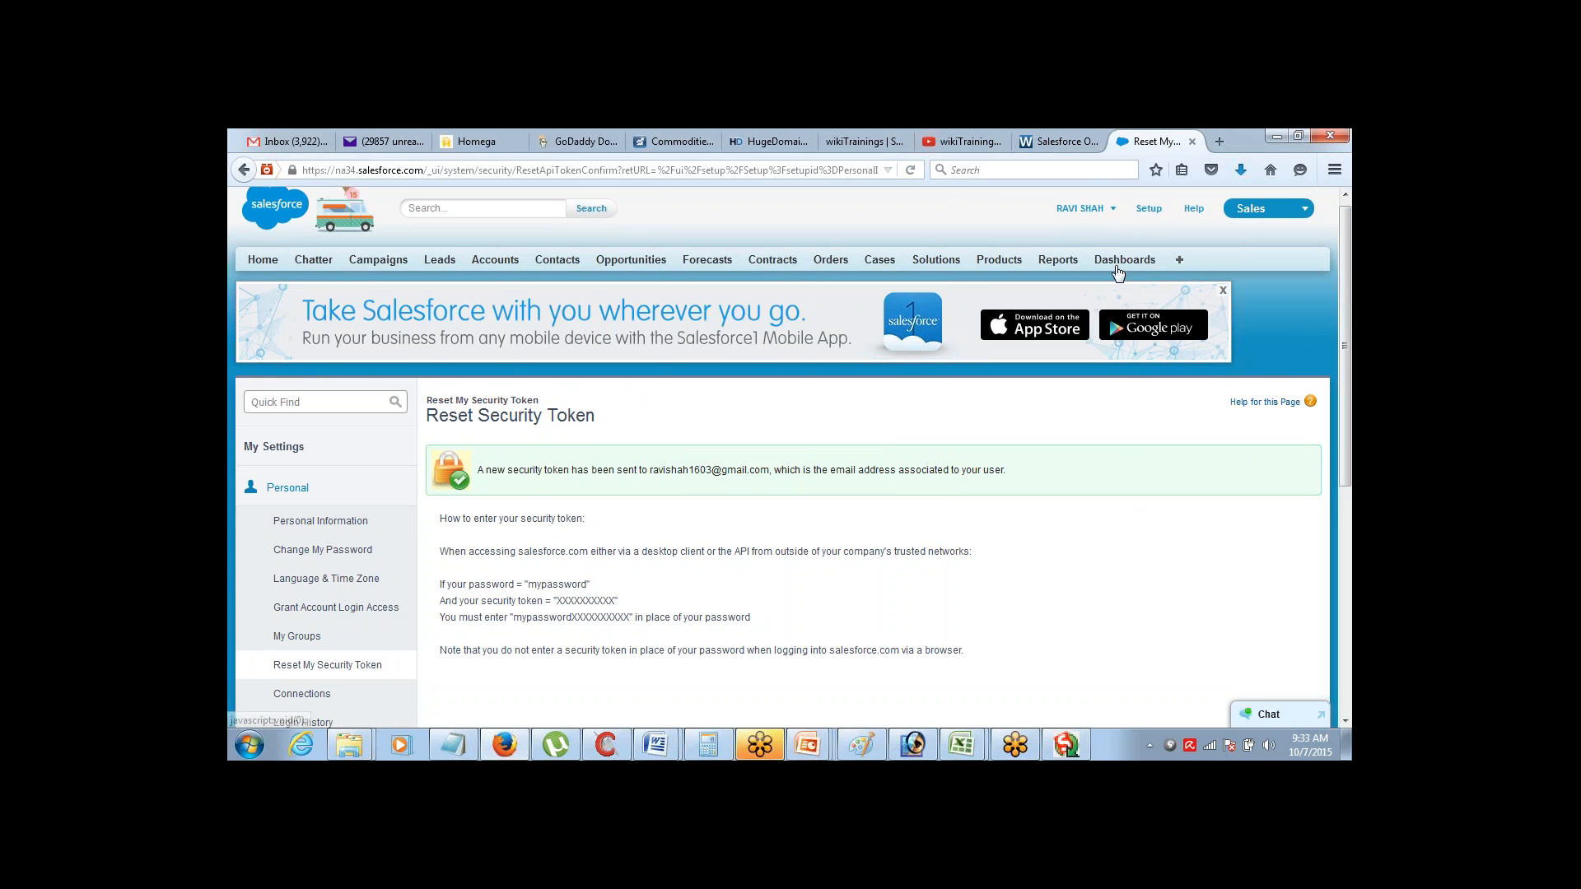
left_click(1103, 212)
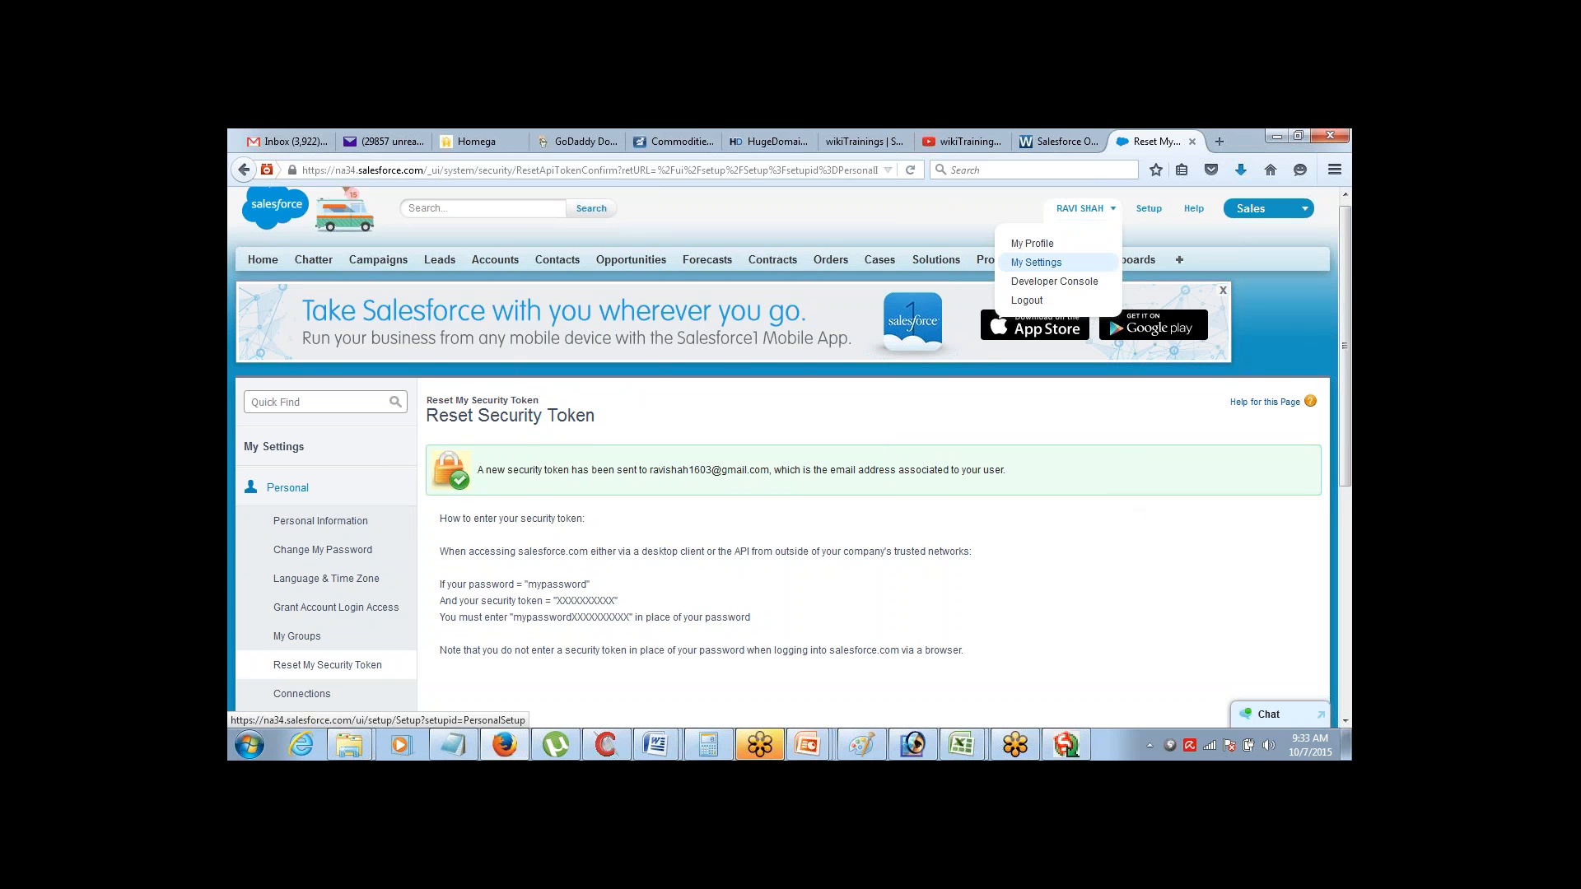
left_click(657, 398)
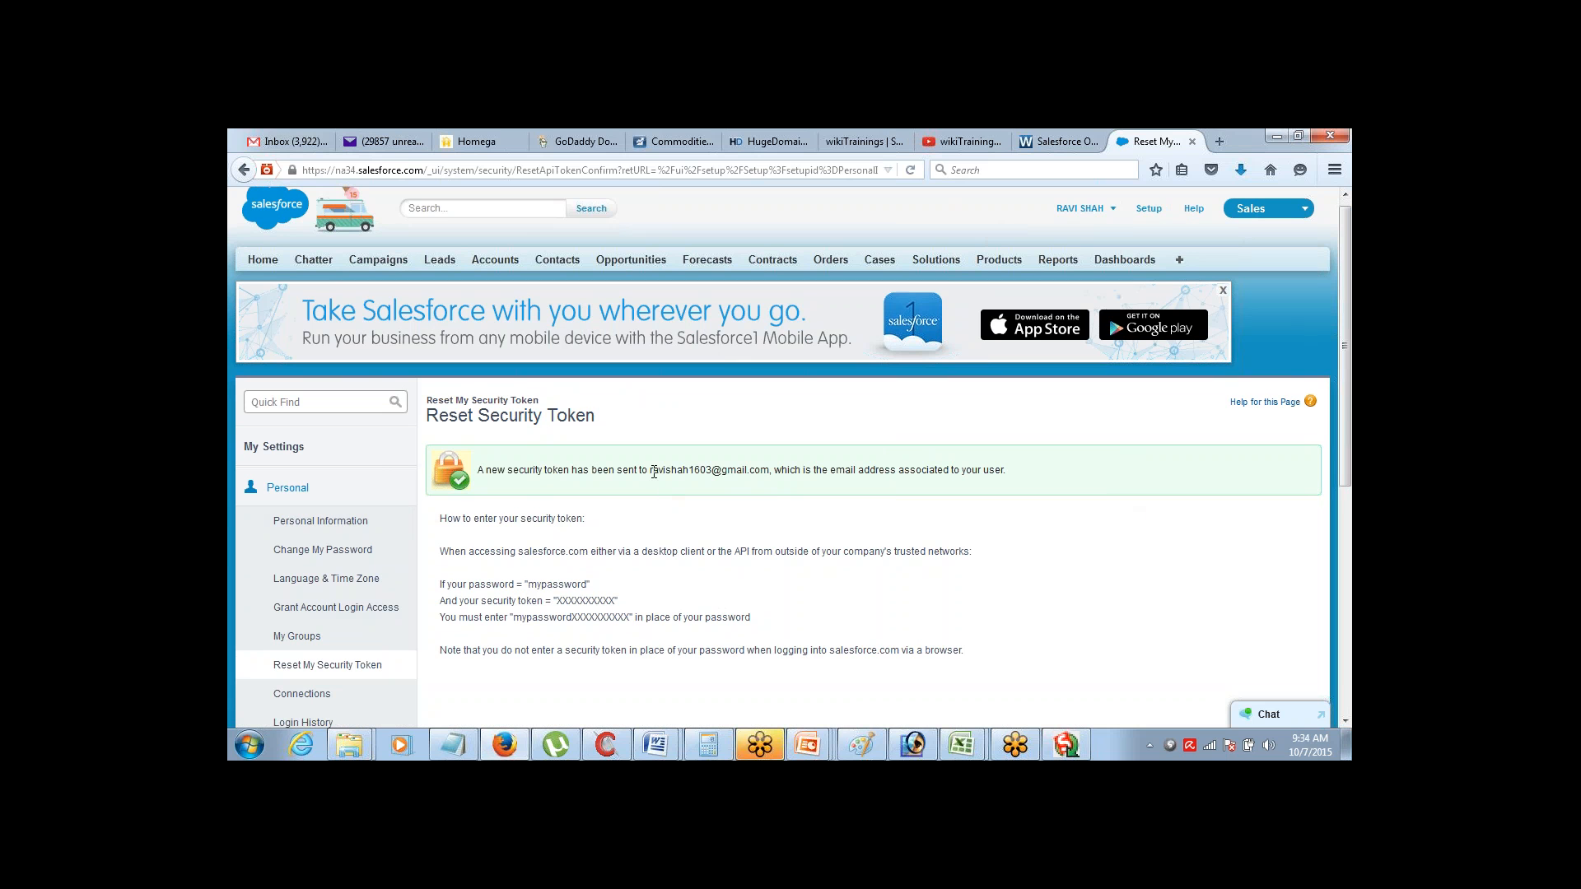
Highlight the e-mail address in the token reset confirmation and switch to the Data Loader login form
left_click_drag(652, 470, 767, 483)
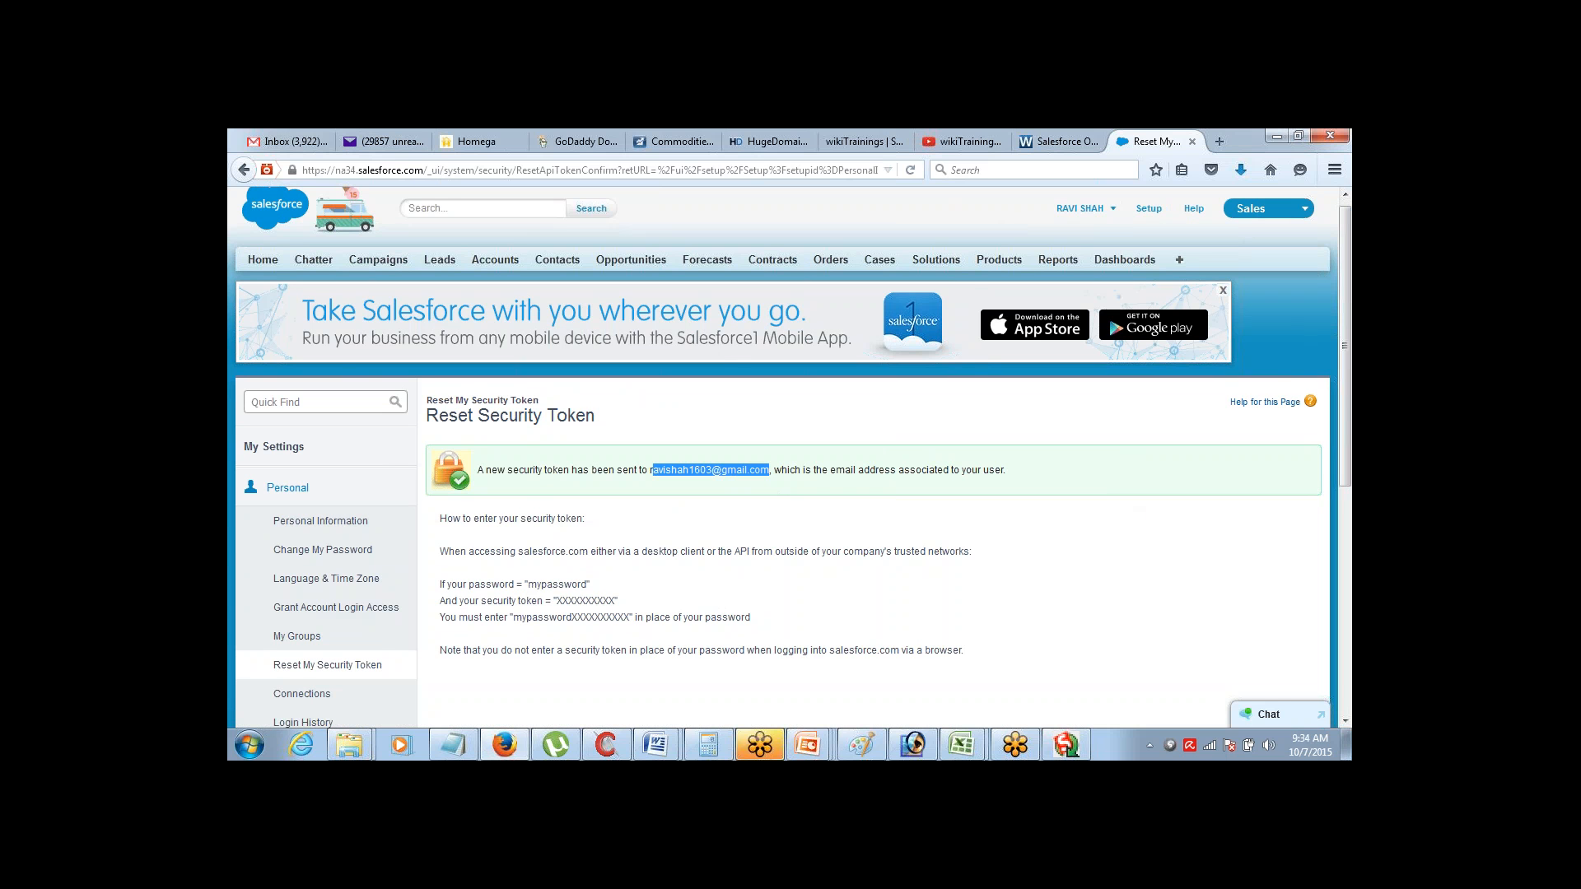
left_click(1066, 745)
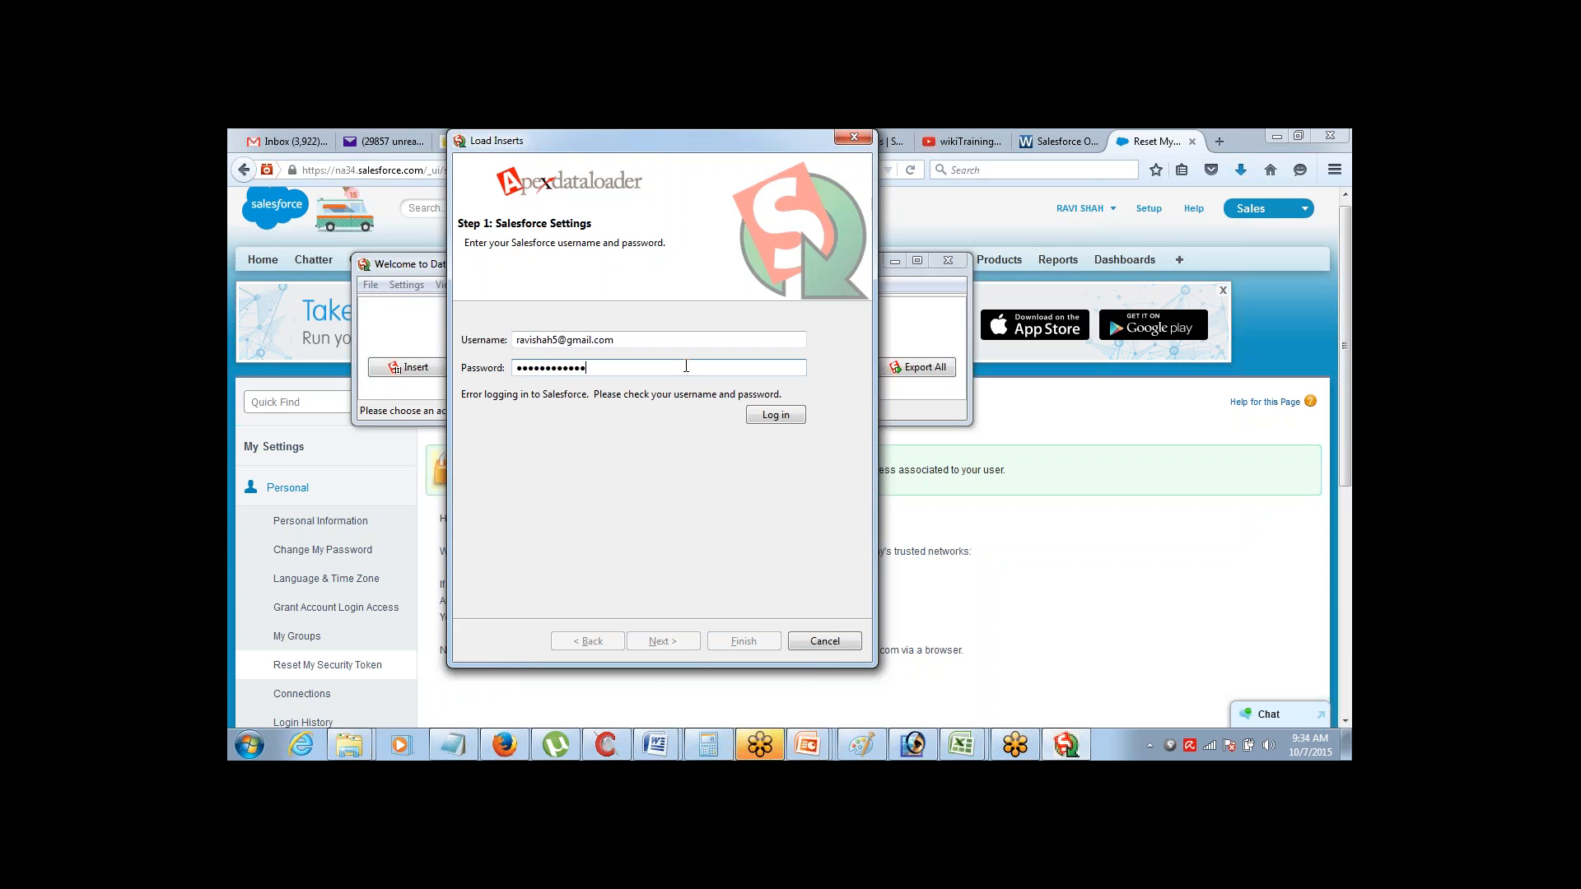
left_click(1341, 619)
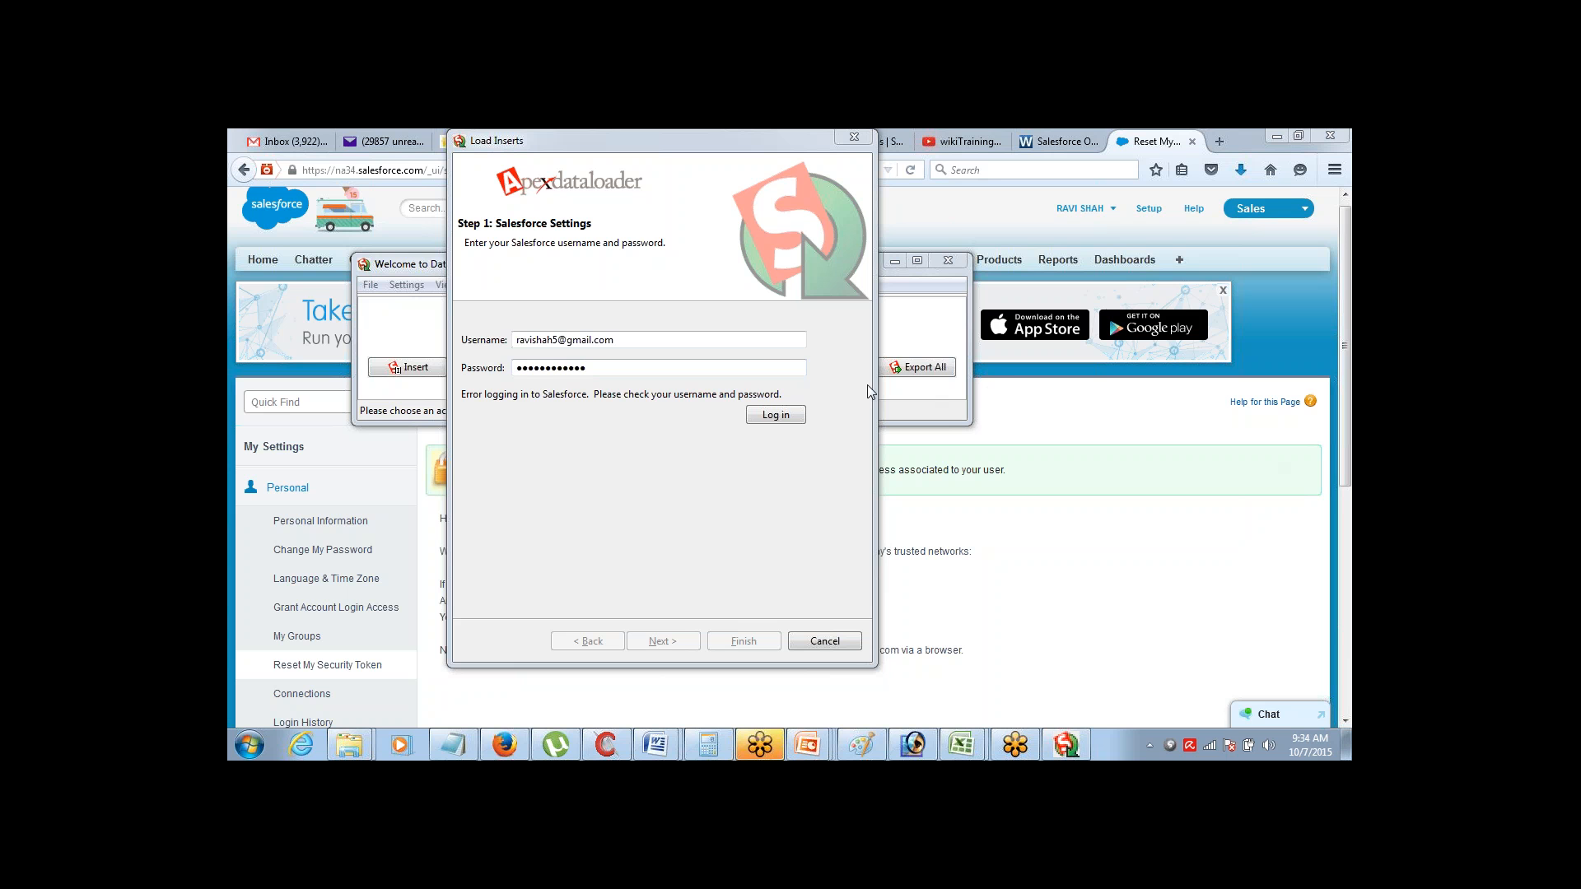
Switch to the Notepad notes, paste the security token below the "Security Token:" line and select it
left_click(453, 745)
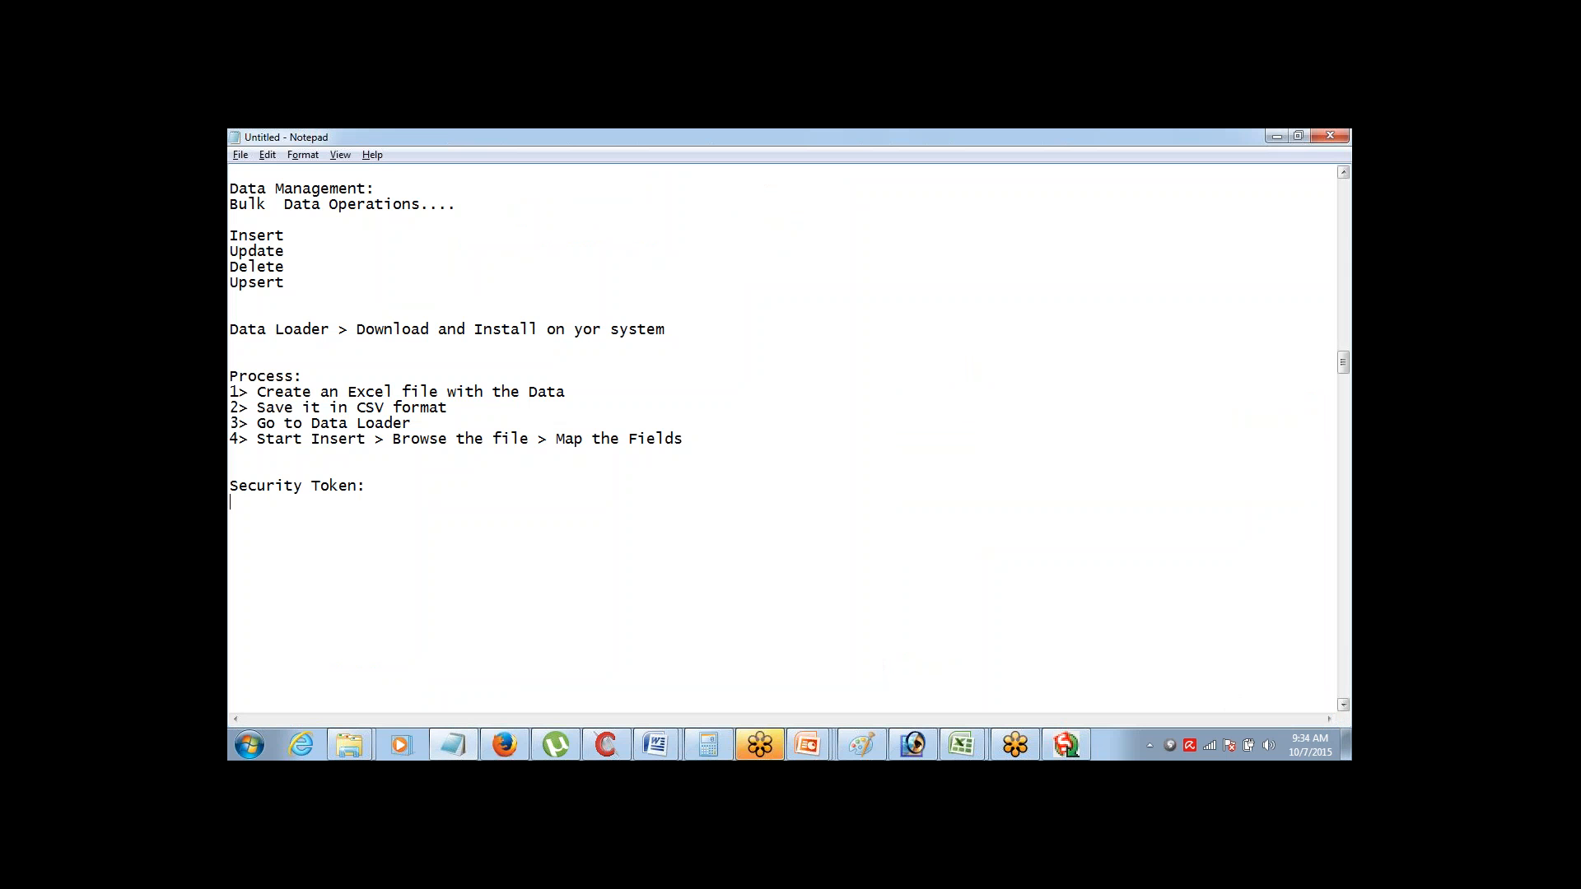
key("ctrl+v")
key("shift+Home")
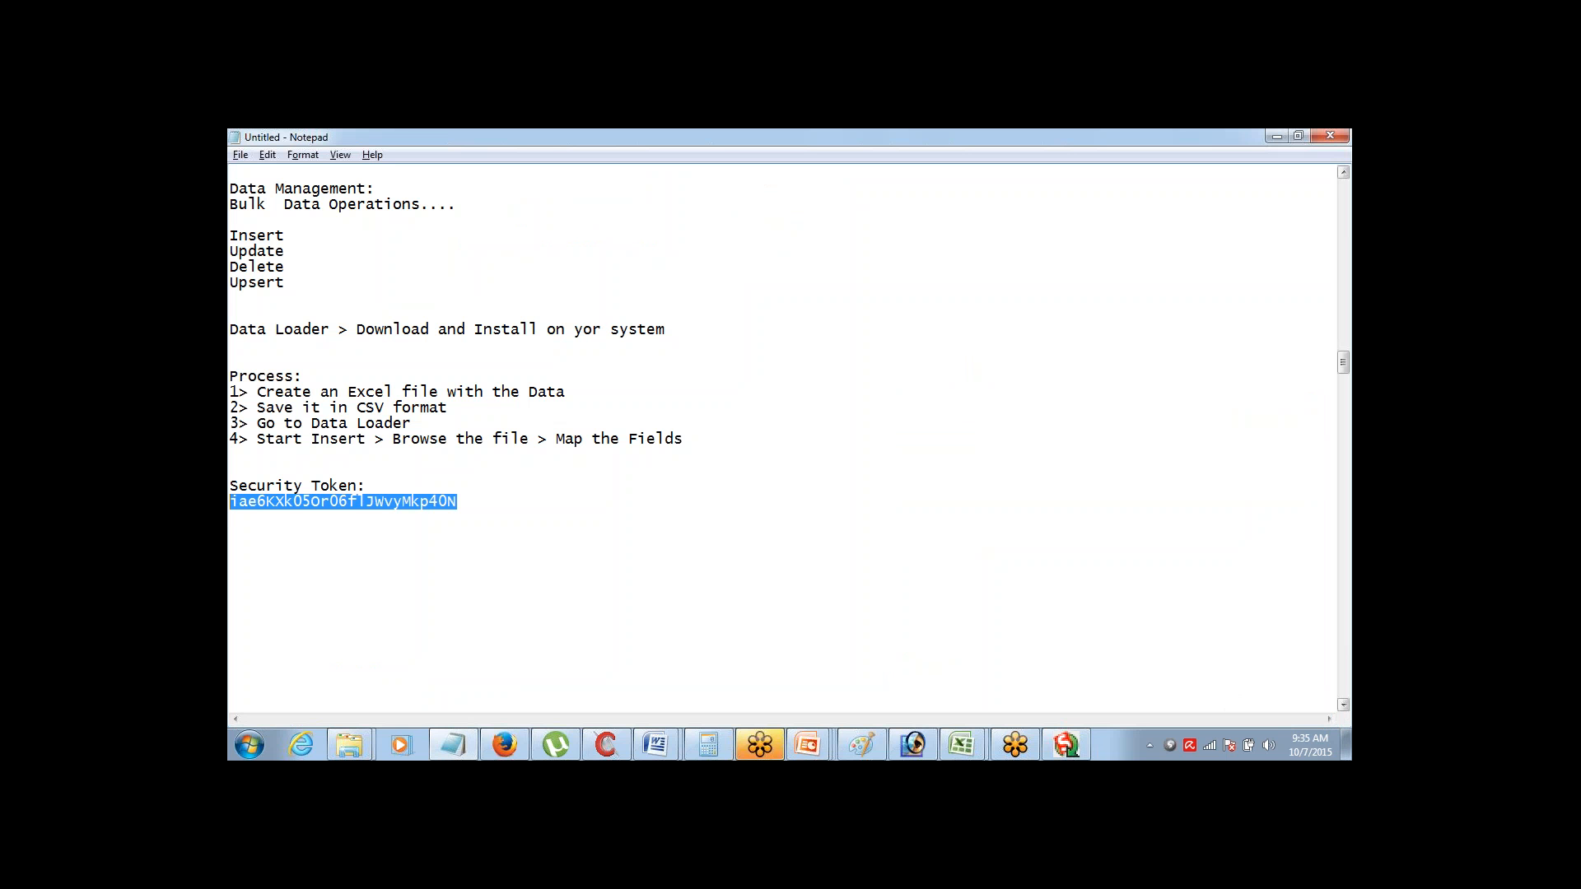
Switch to Data Loader, append the security token to the account password, log in and continue to the data object selection
key("alt+Tab")
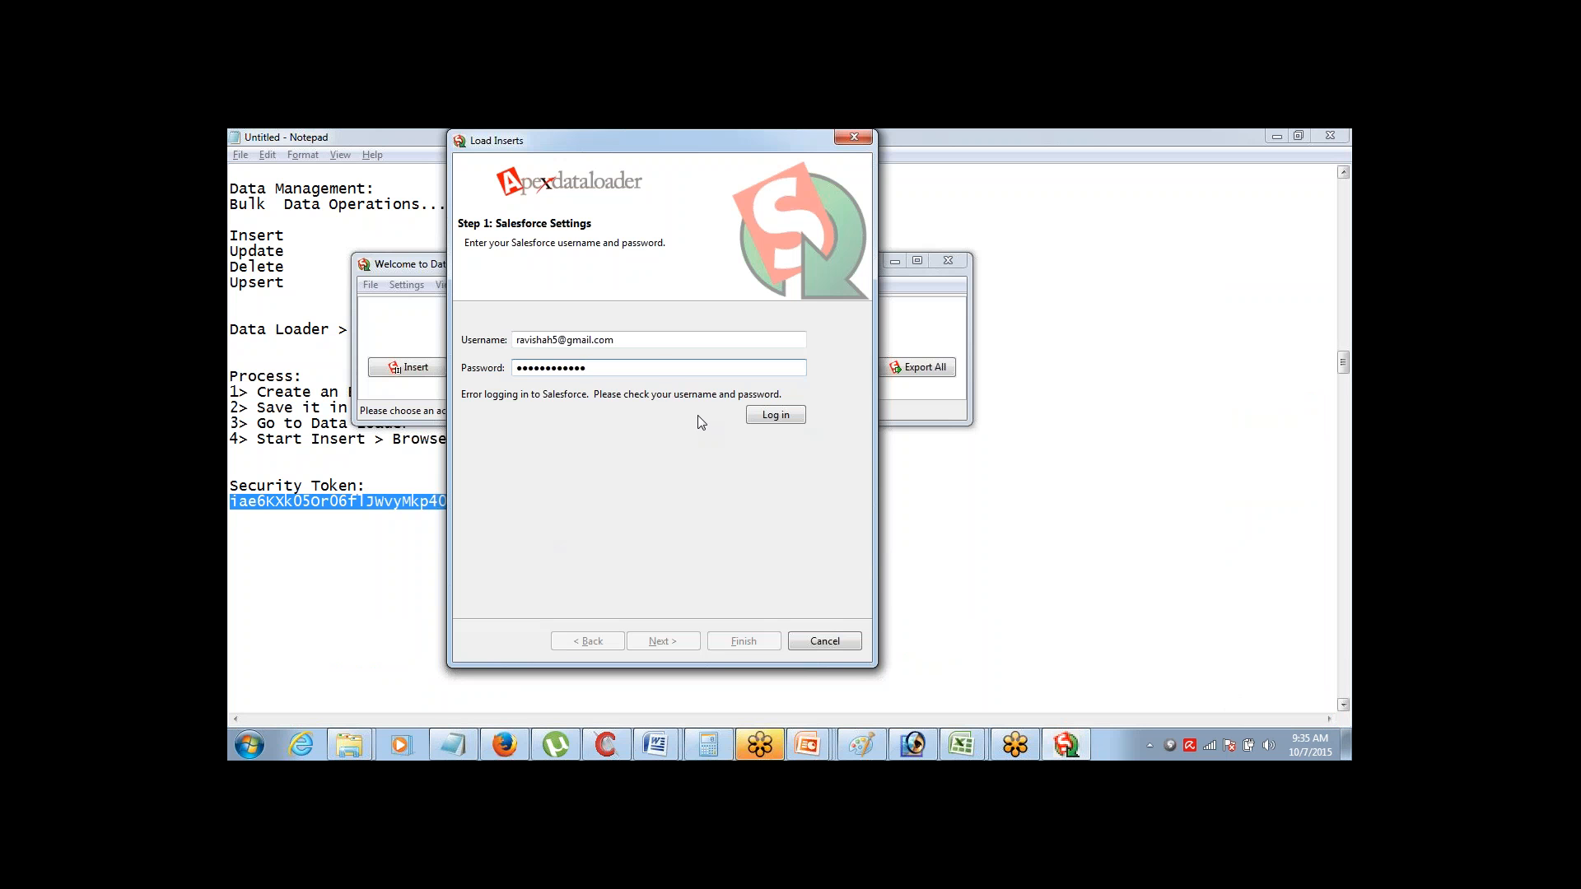
double_click(662, 370)
left_click(662, 371)
key("ctrl+v")
left_click(758, 418)
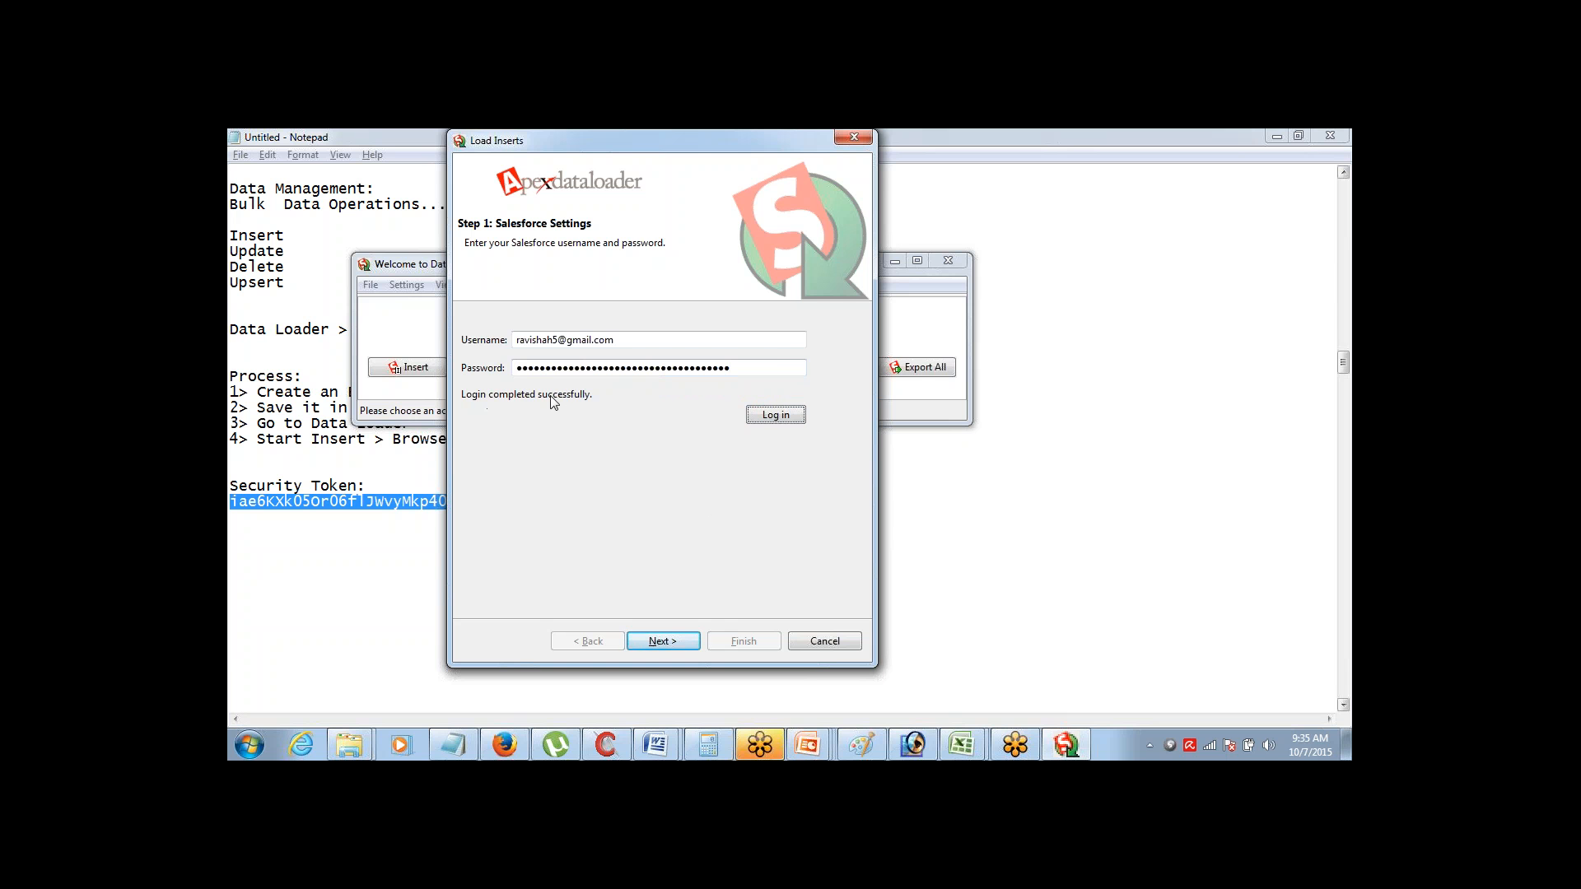
left_click(670, 641)
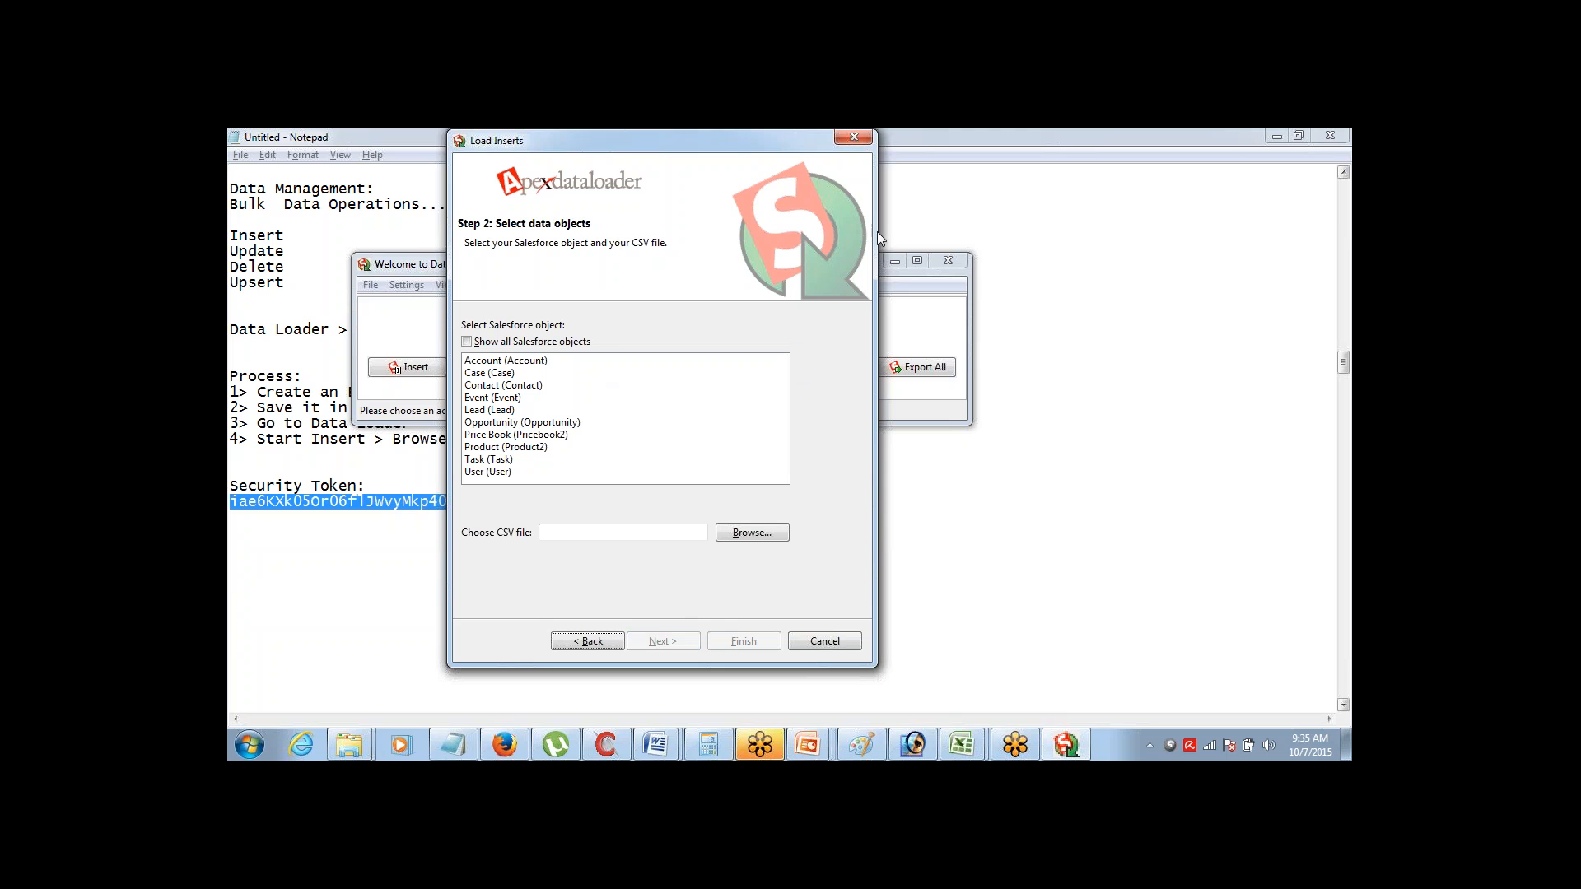
Move the Load Inserts window clear of the notes and select Account (Account) as the Salesforce object
left_click(1078, 142)
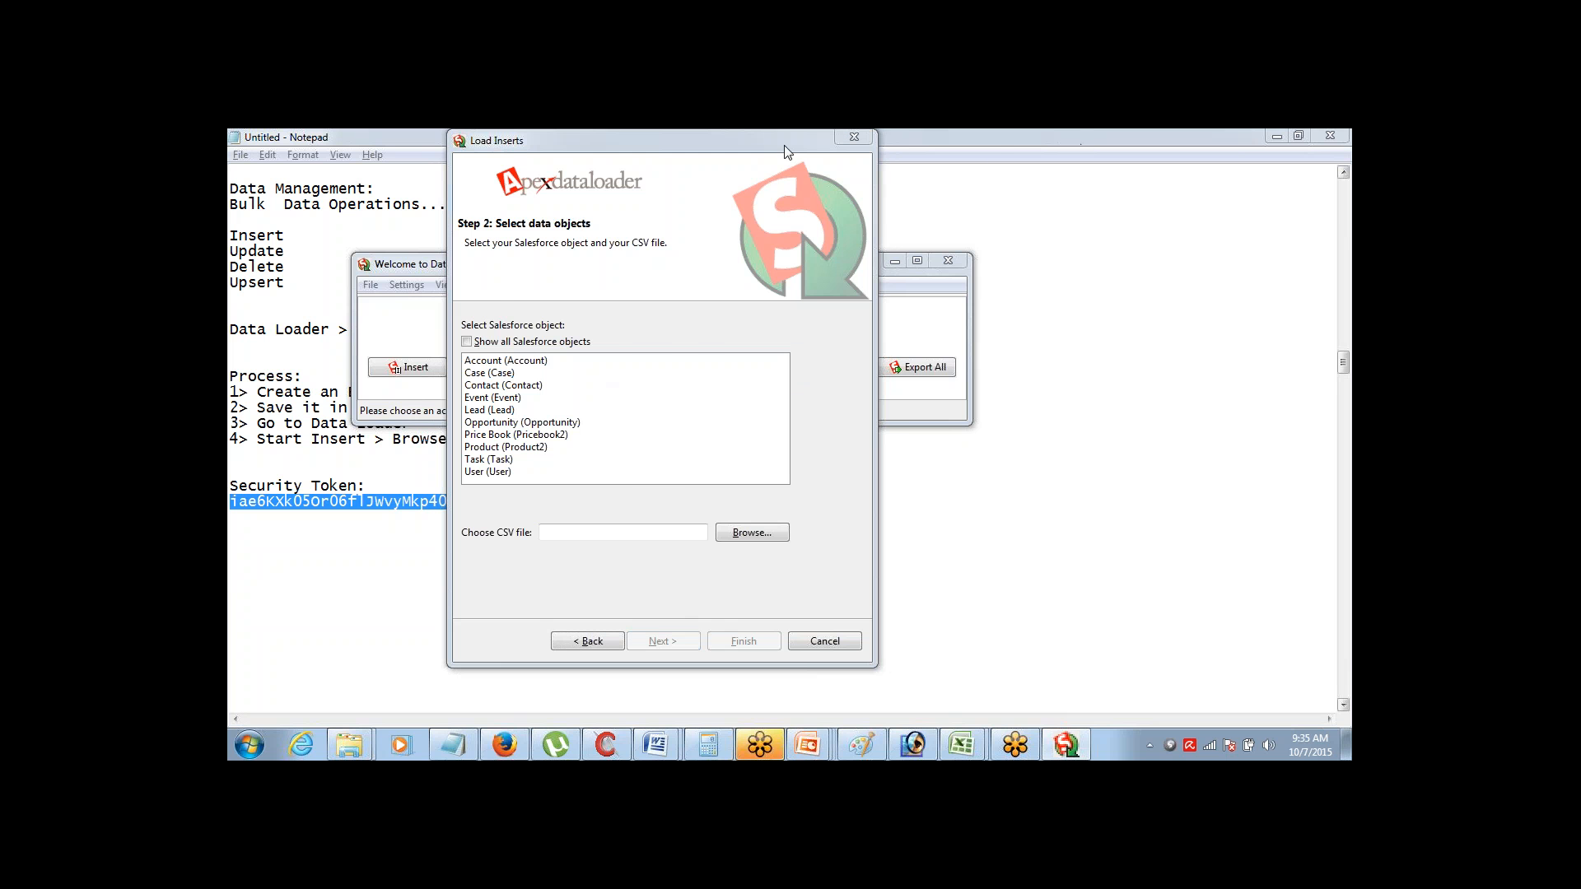
left_click_drag(760, 143, 915, 143)
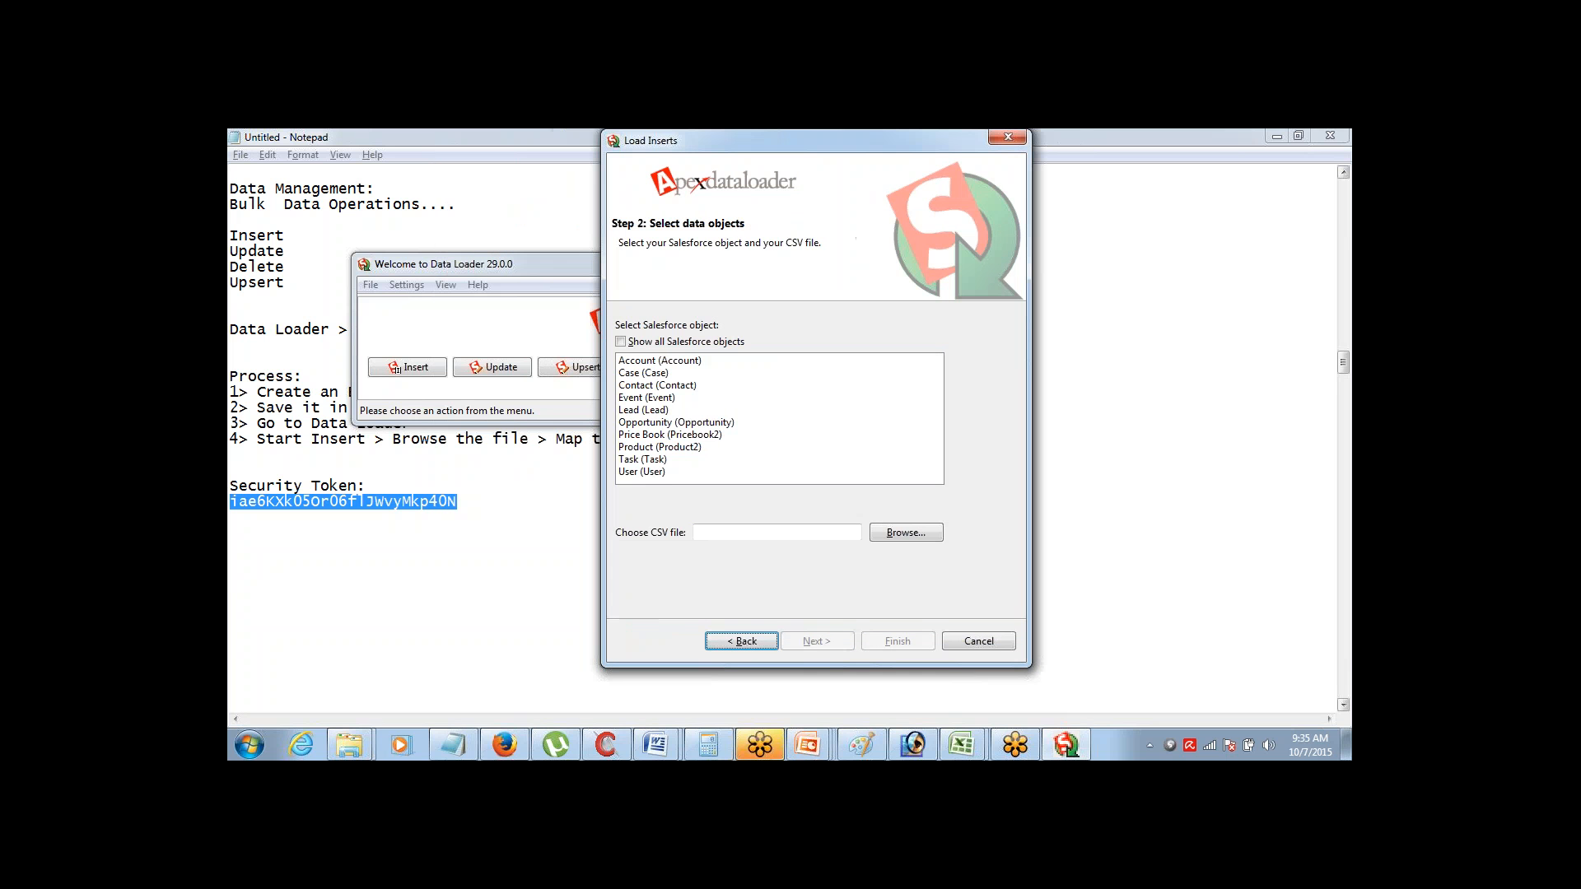
left_click(664, 361)
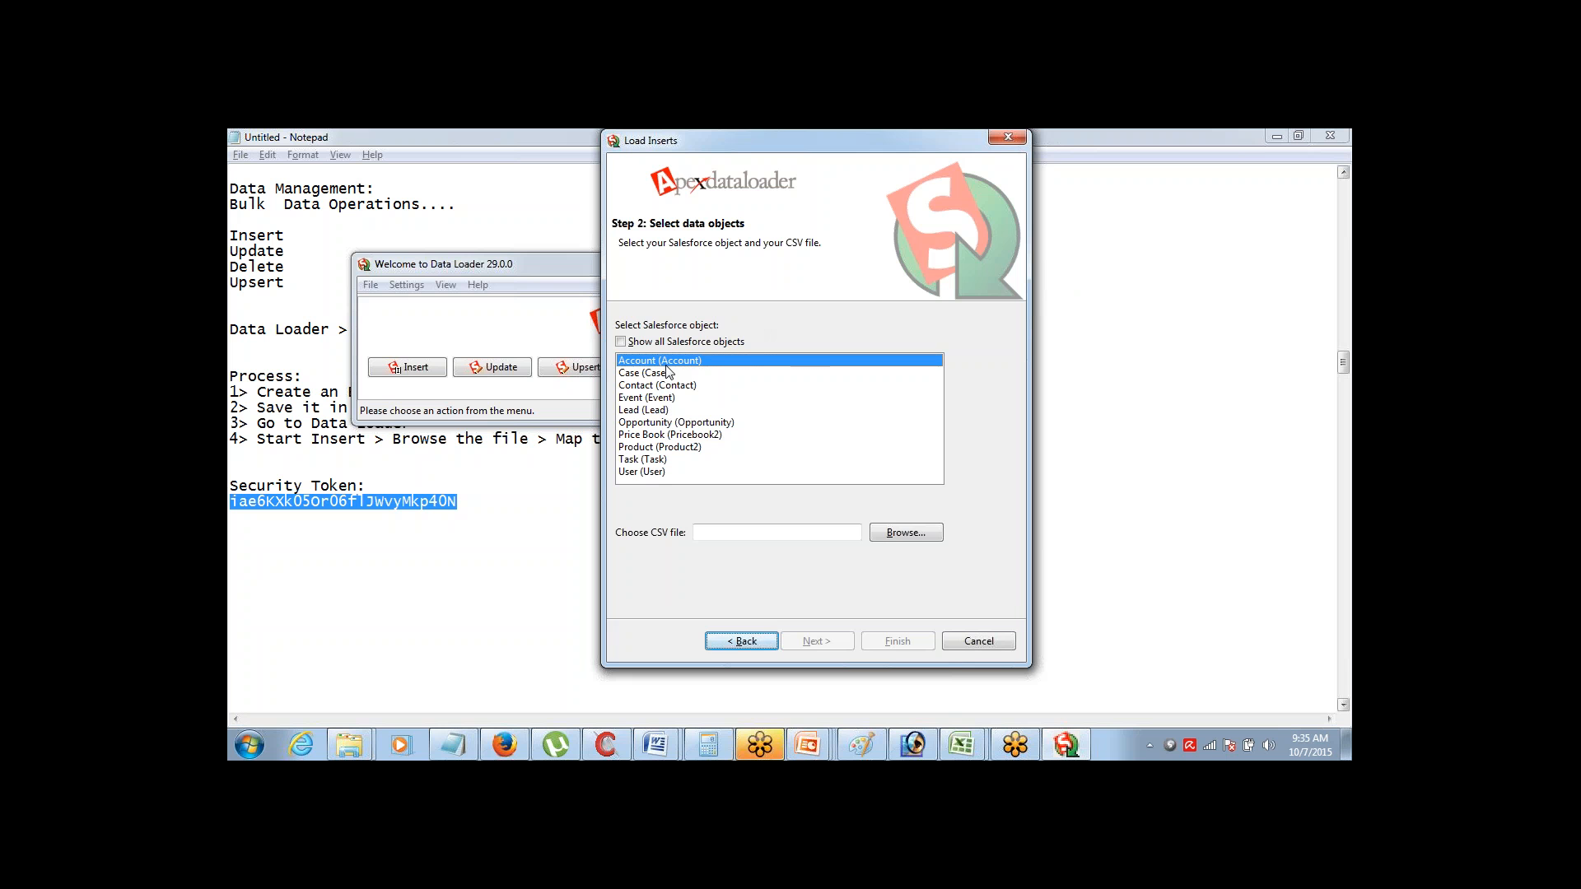
Choose the CSV file Import_File from D:\Desktop_Backup\DL_22_Sept_2015 as the insert source and continue to the field mapping
left_click(916, 538)
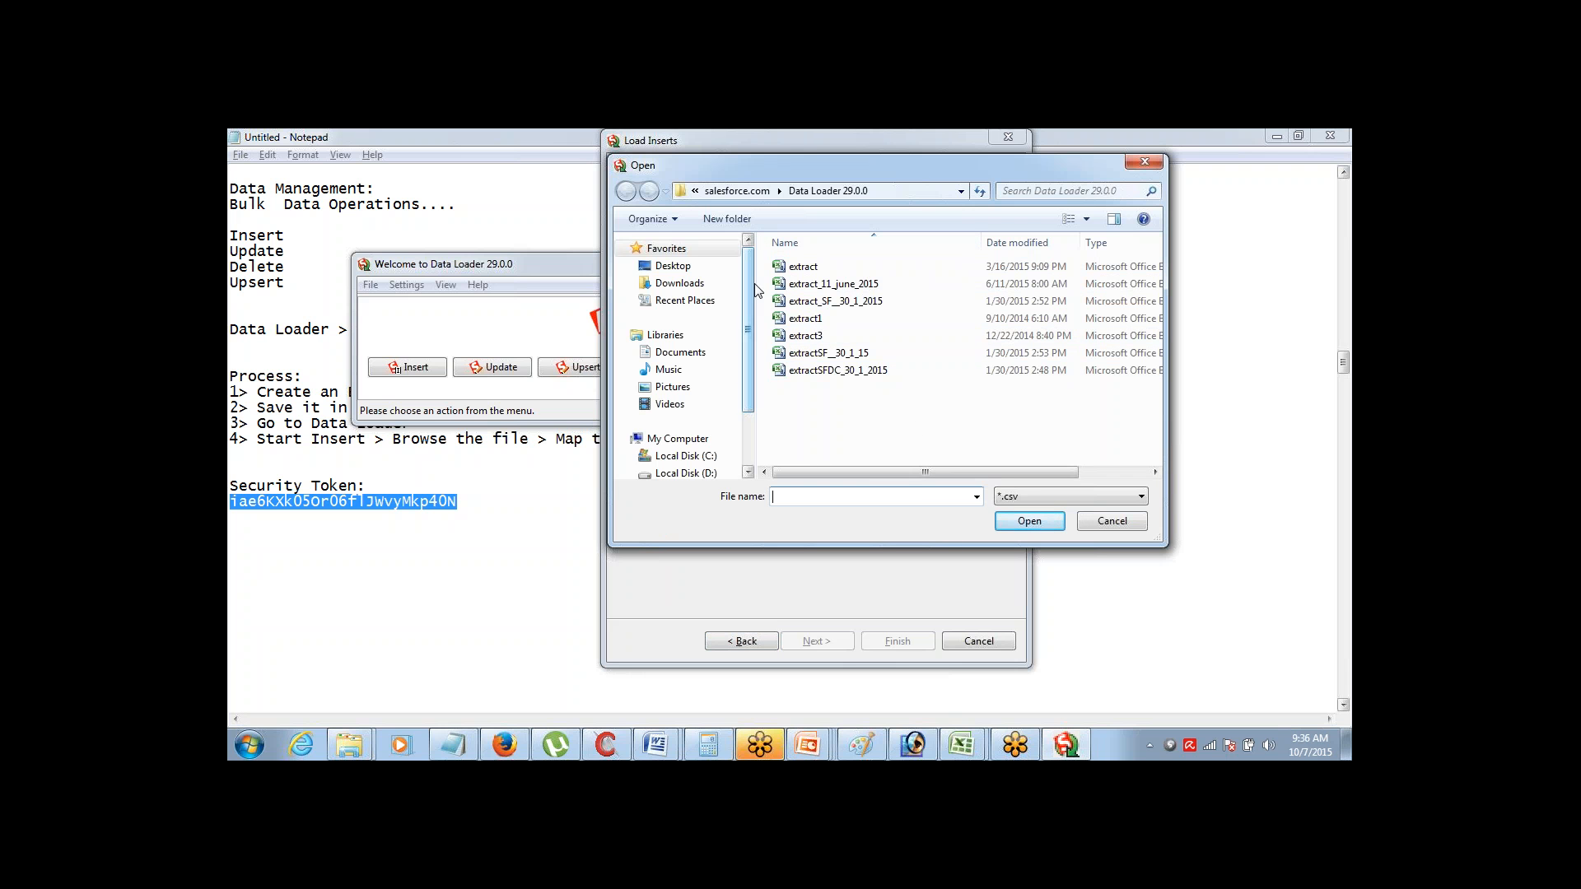
left_click(686, 472)
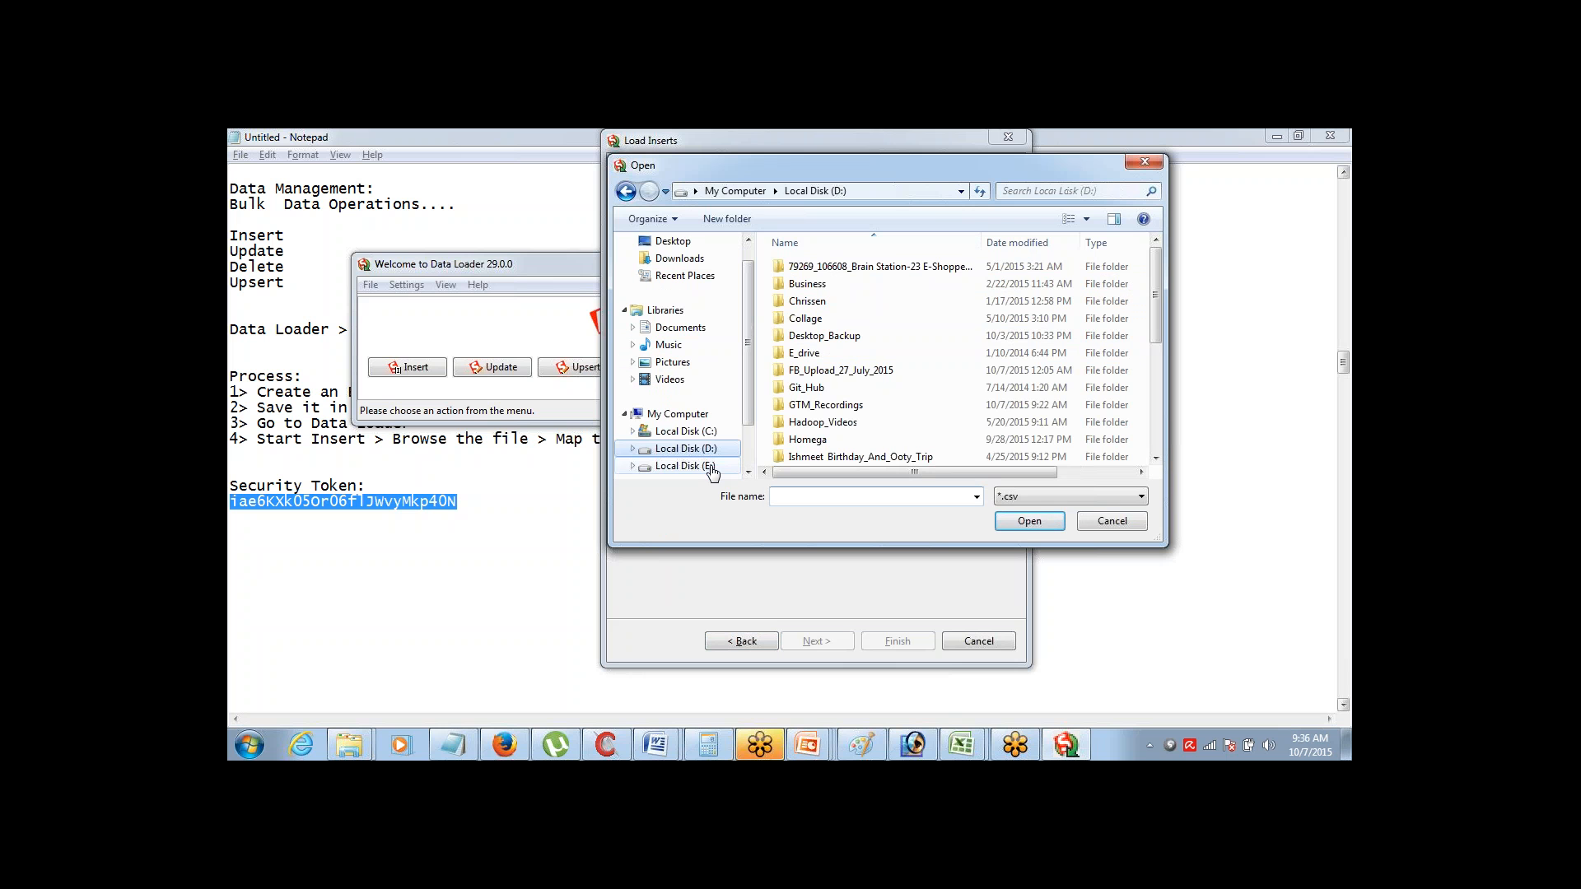
double_click(841, 335)
double_click(826, 319)
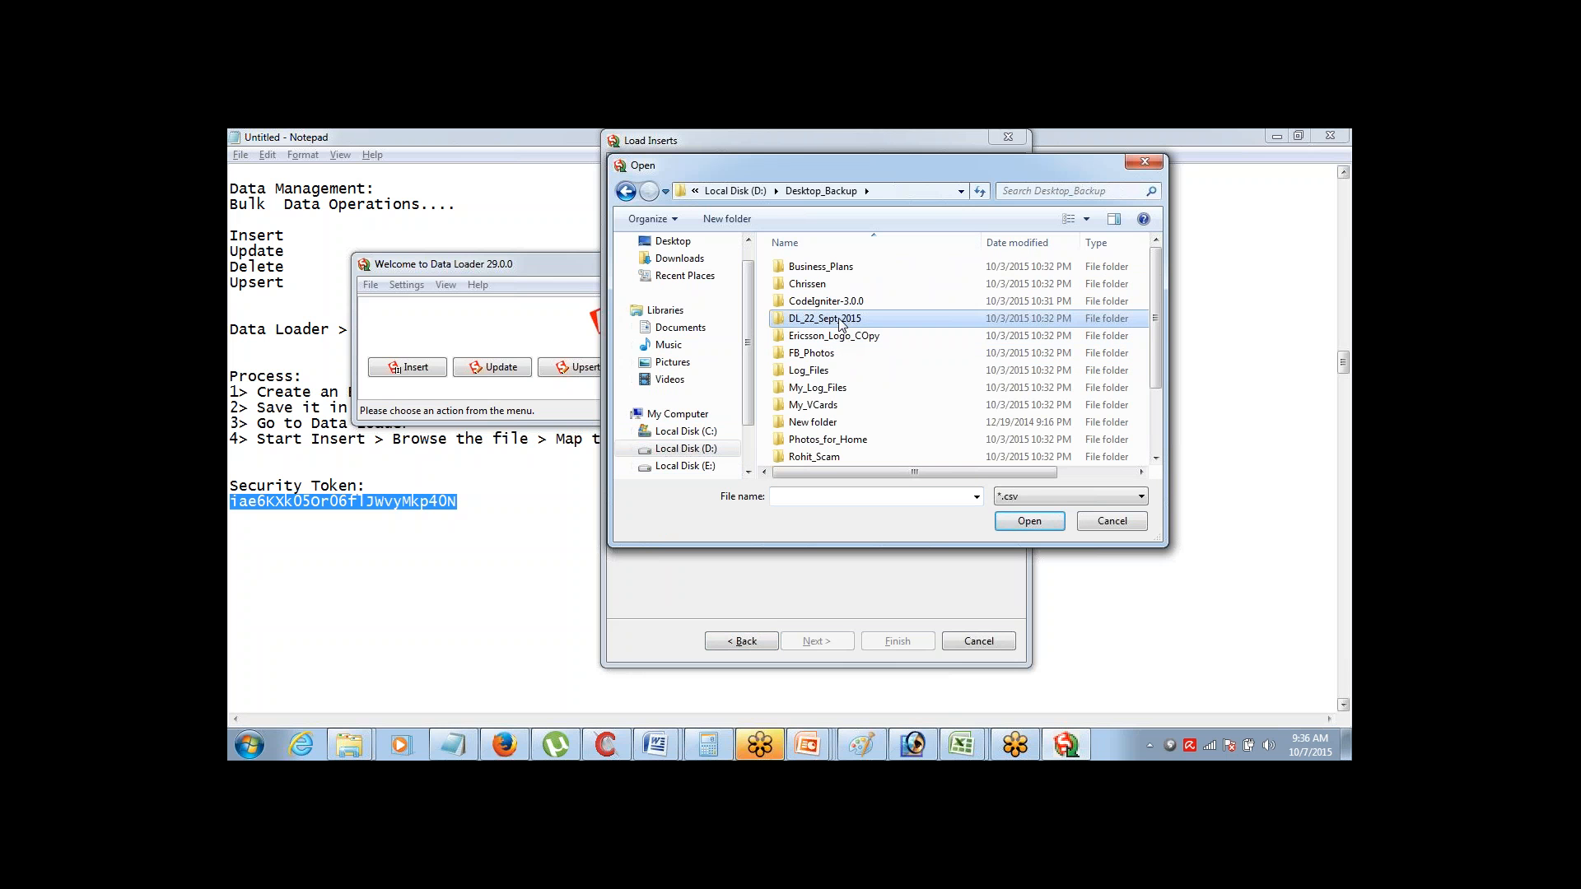
left_click(813, 404)
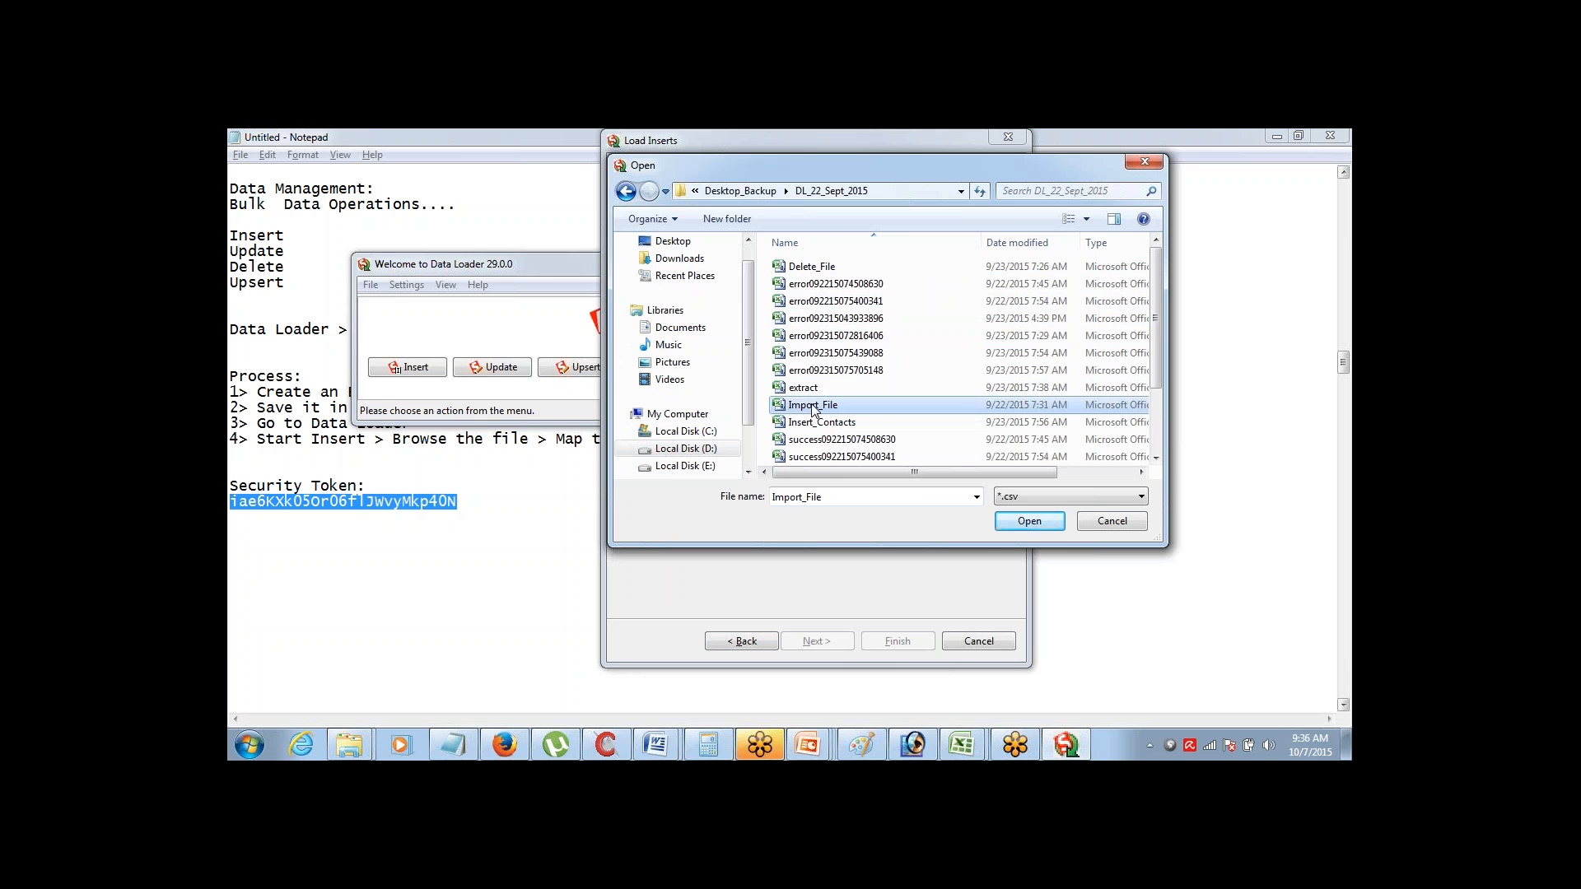
left_click(1020, 517)
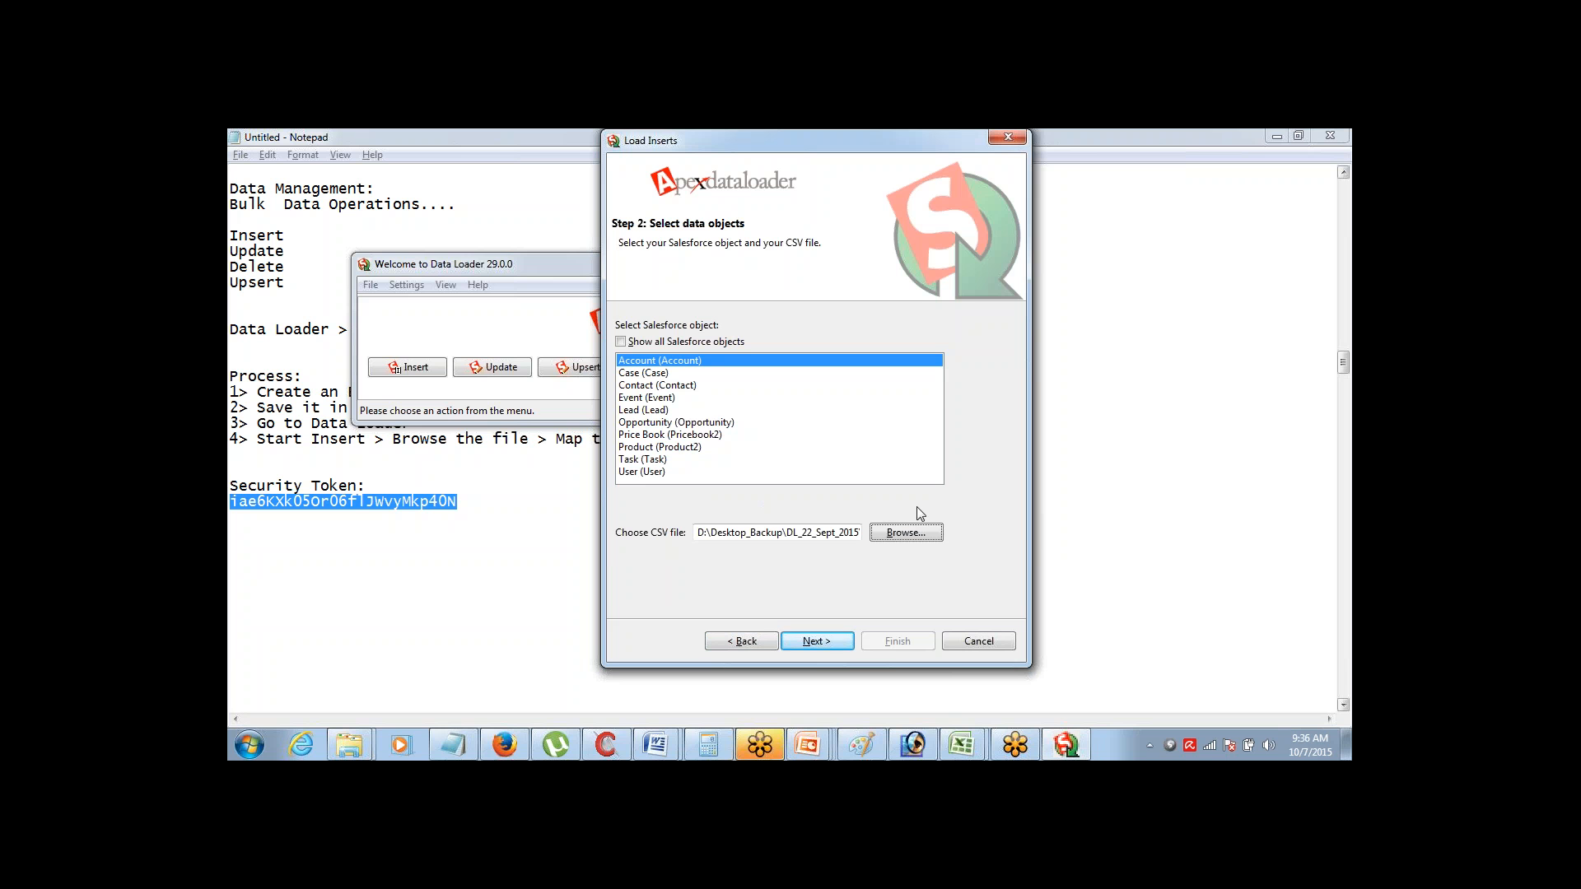
left_click(816, 641)
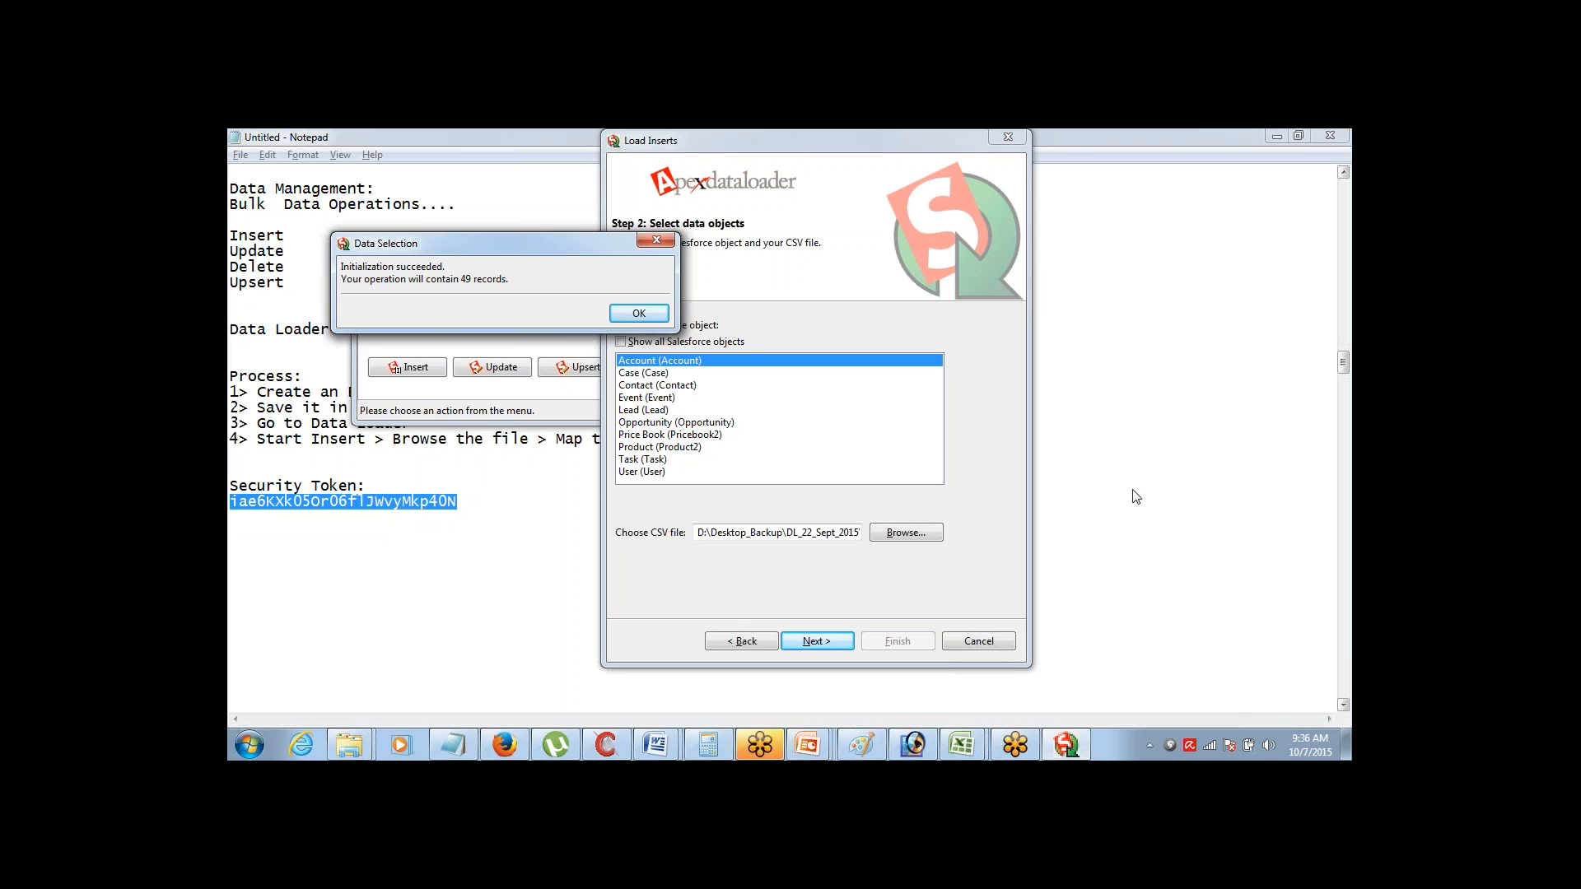
left_click(663, 315)
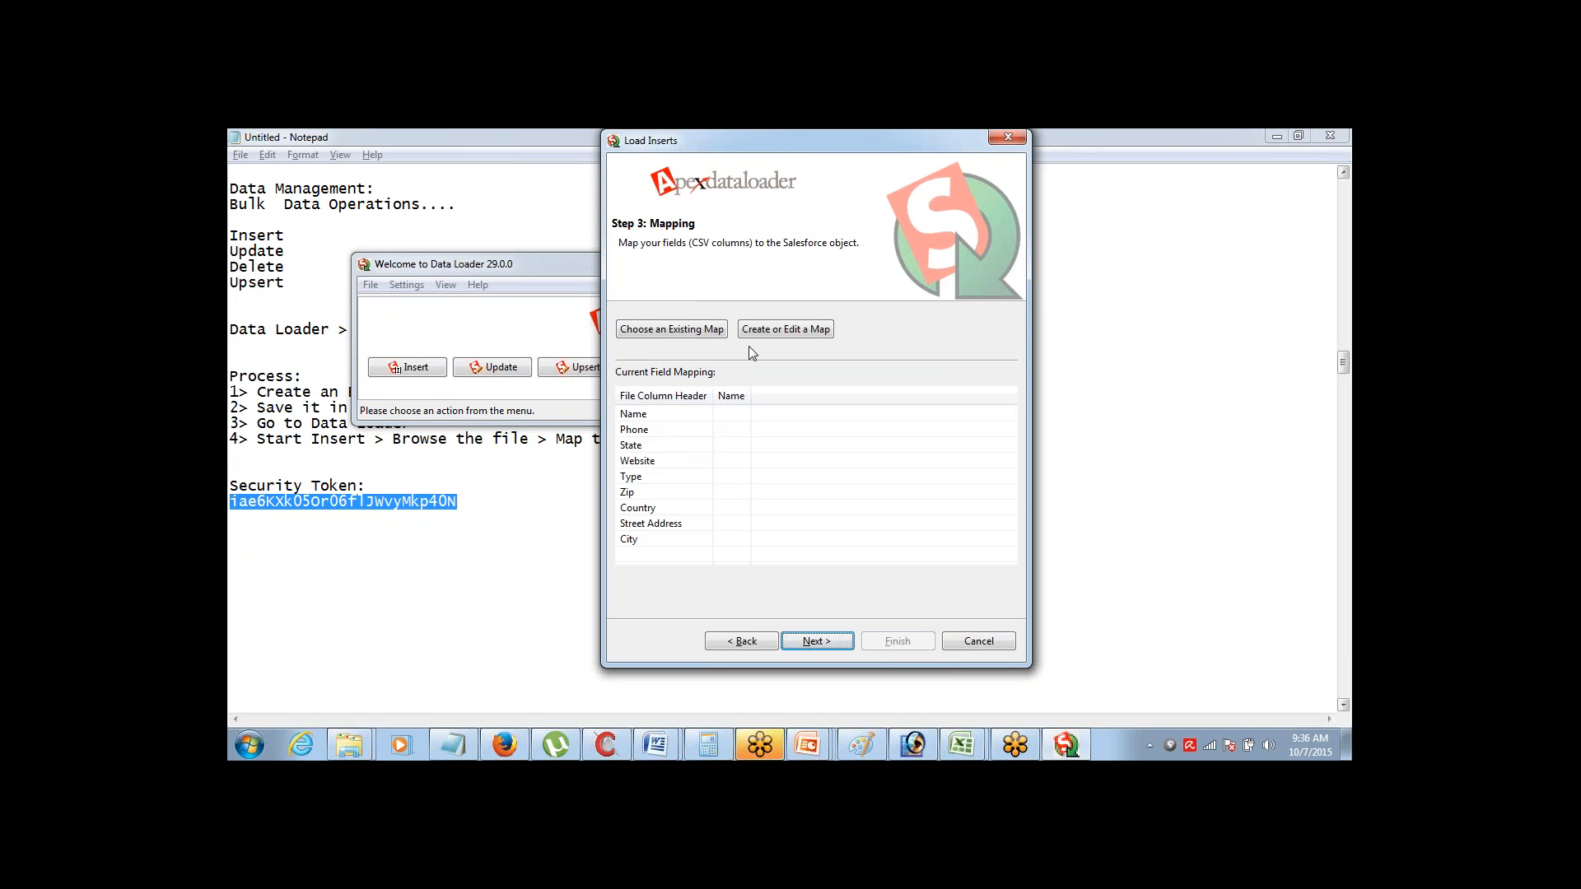
Start a new field map and match City to BillingCity, Country to BillingCountry and Zip to BillingPostalCode
left_click(767, 329)
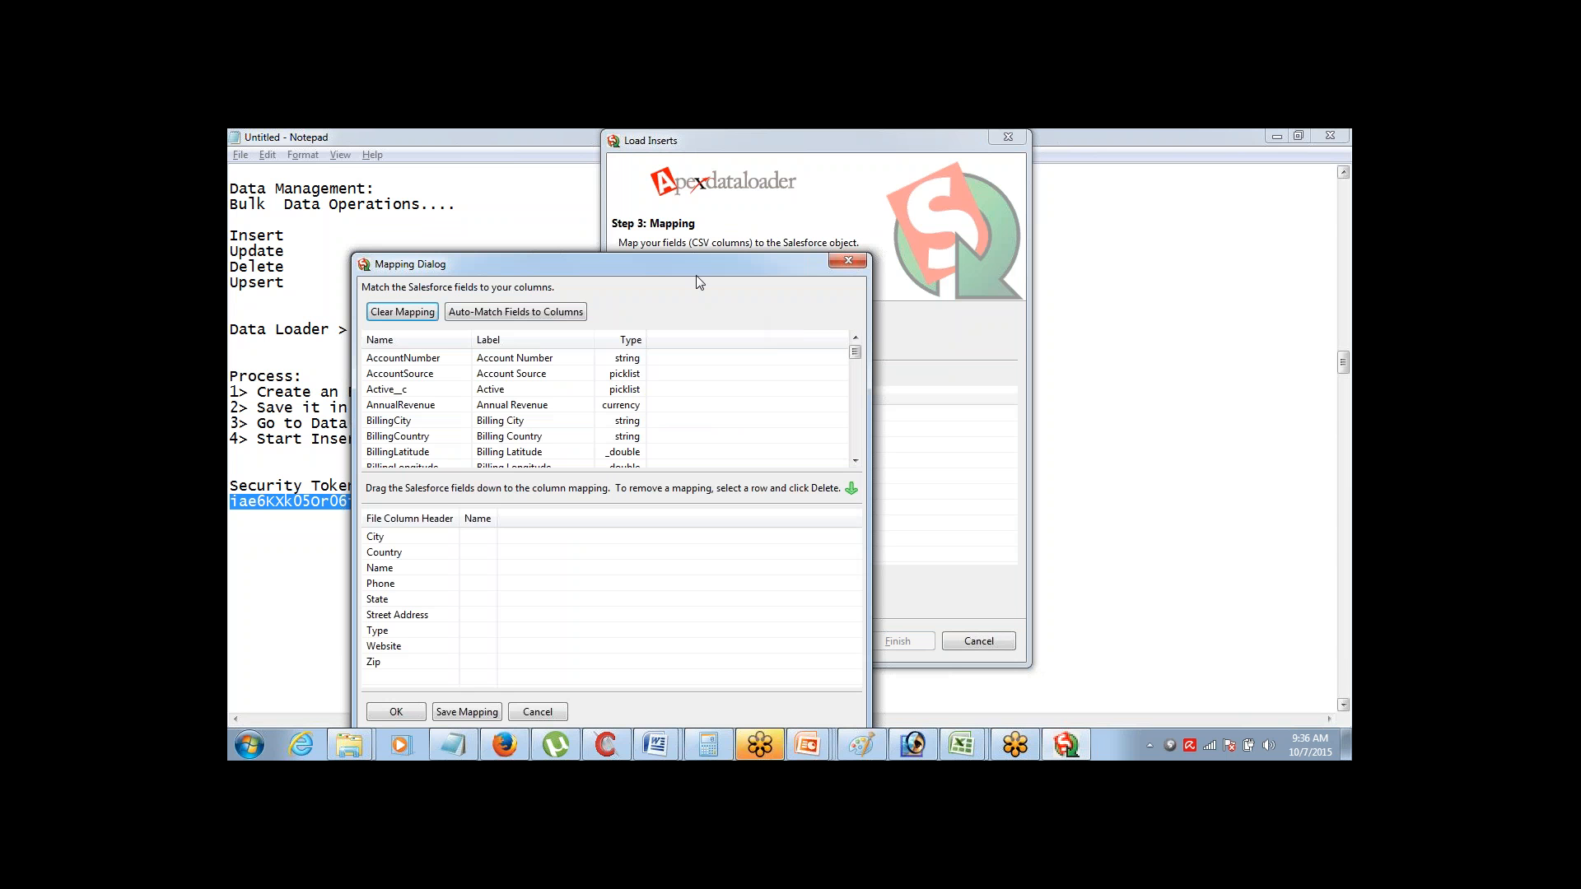
left_click_drag(694, 269, 782, 184)
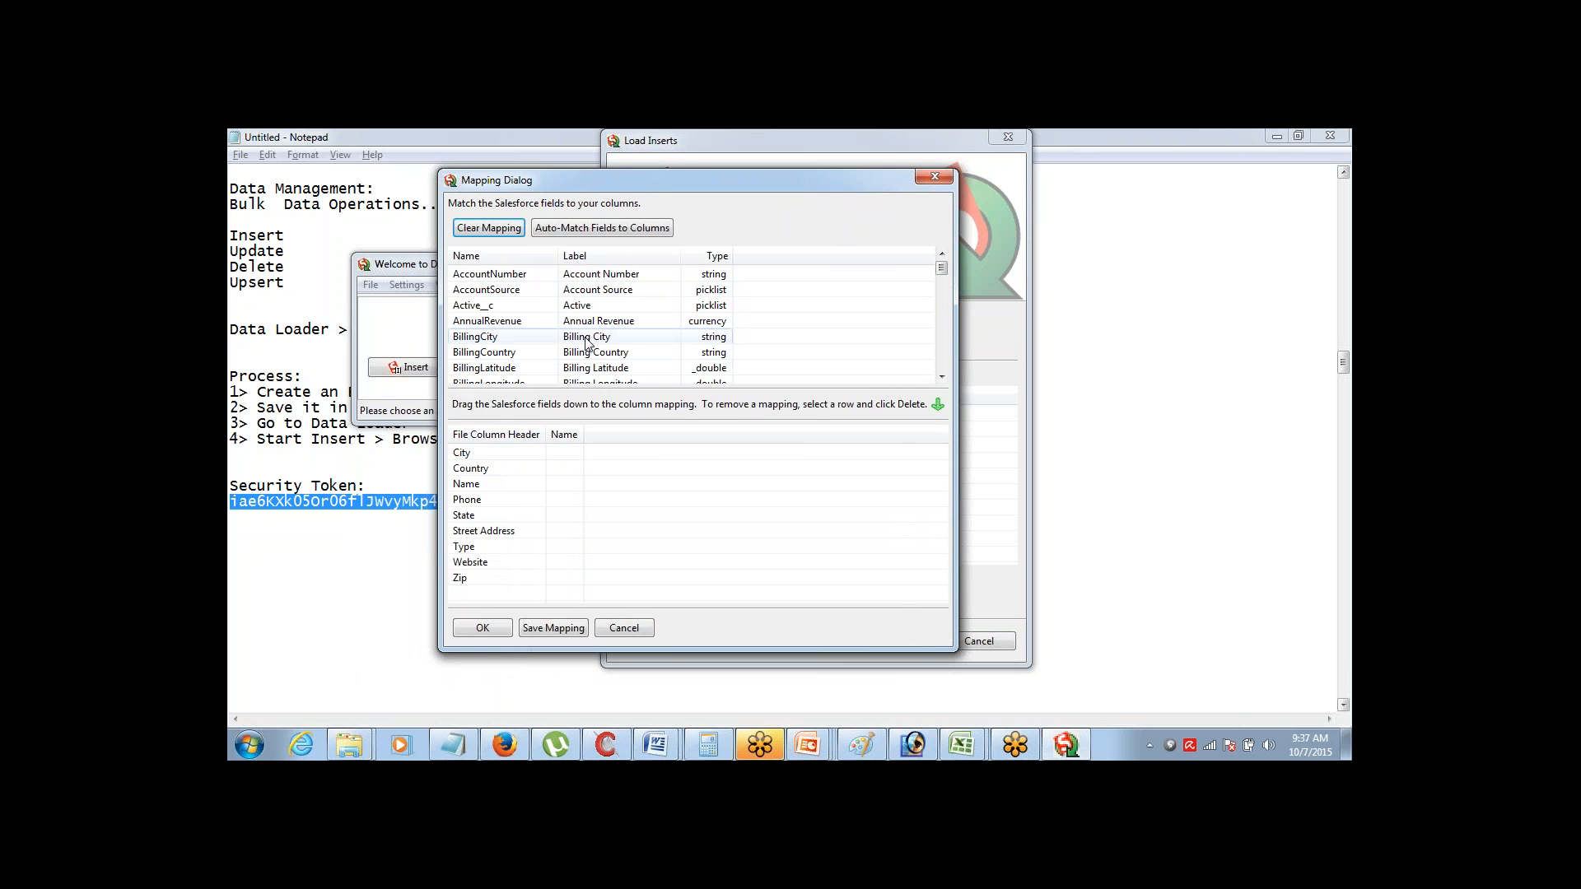
left_click_drag(587, 342, 568, 455)
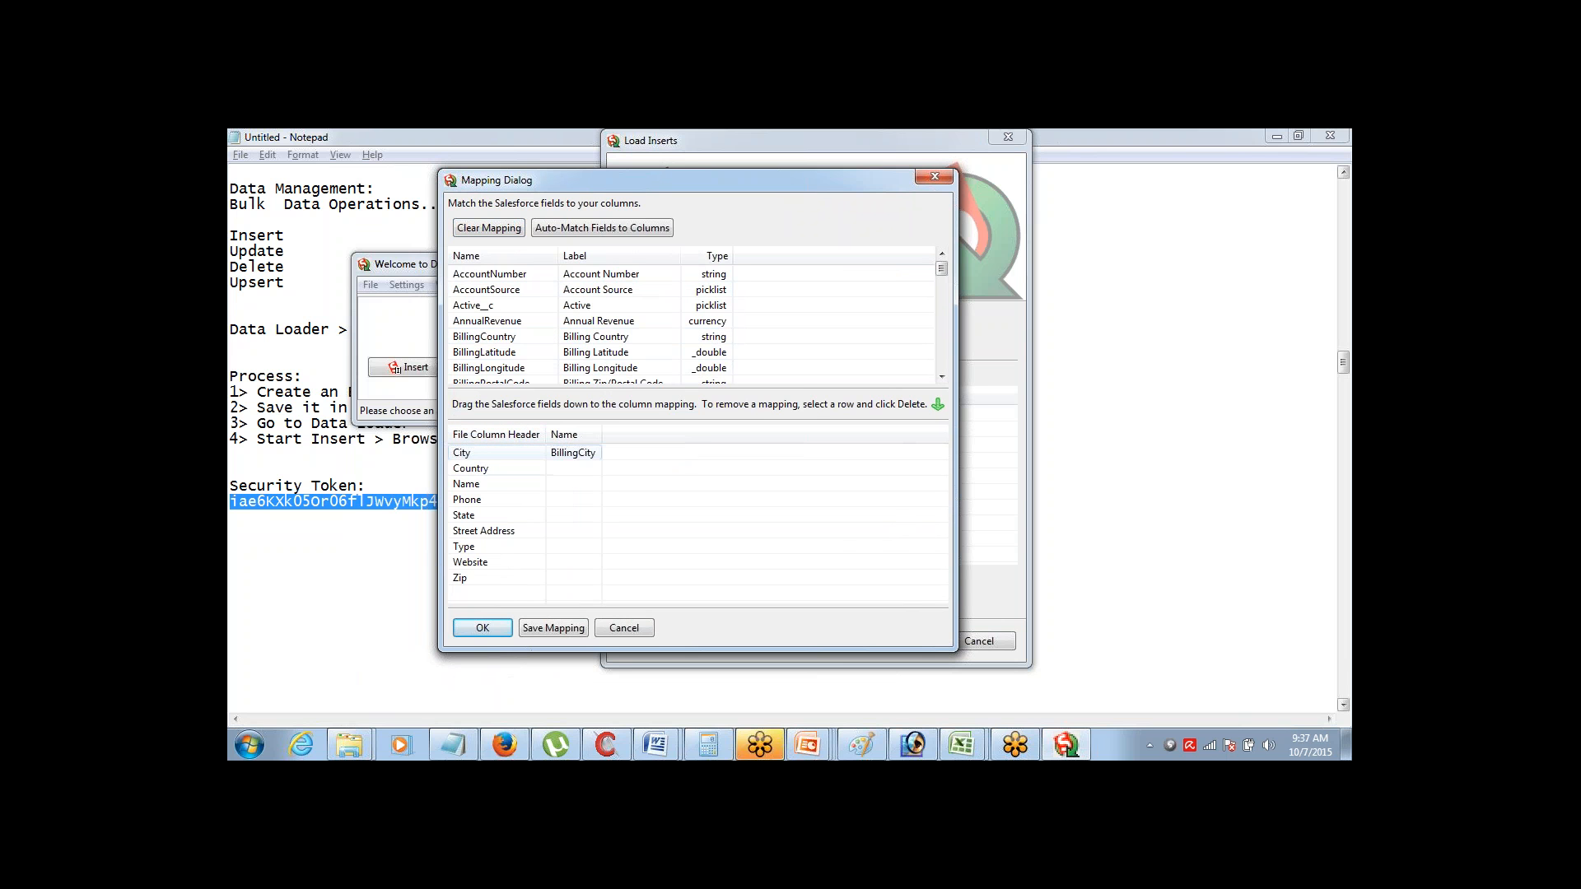
left_click_drag(610, 341, 610, 468)
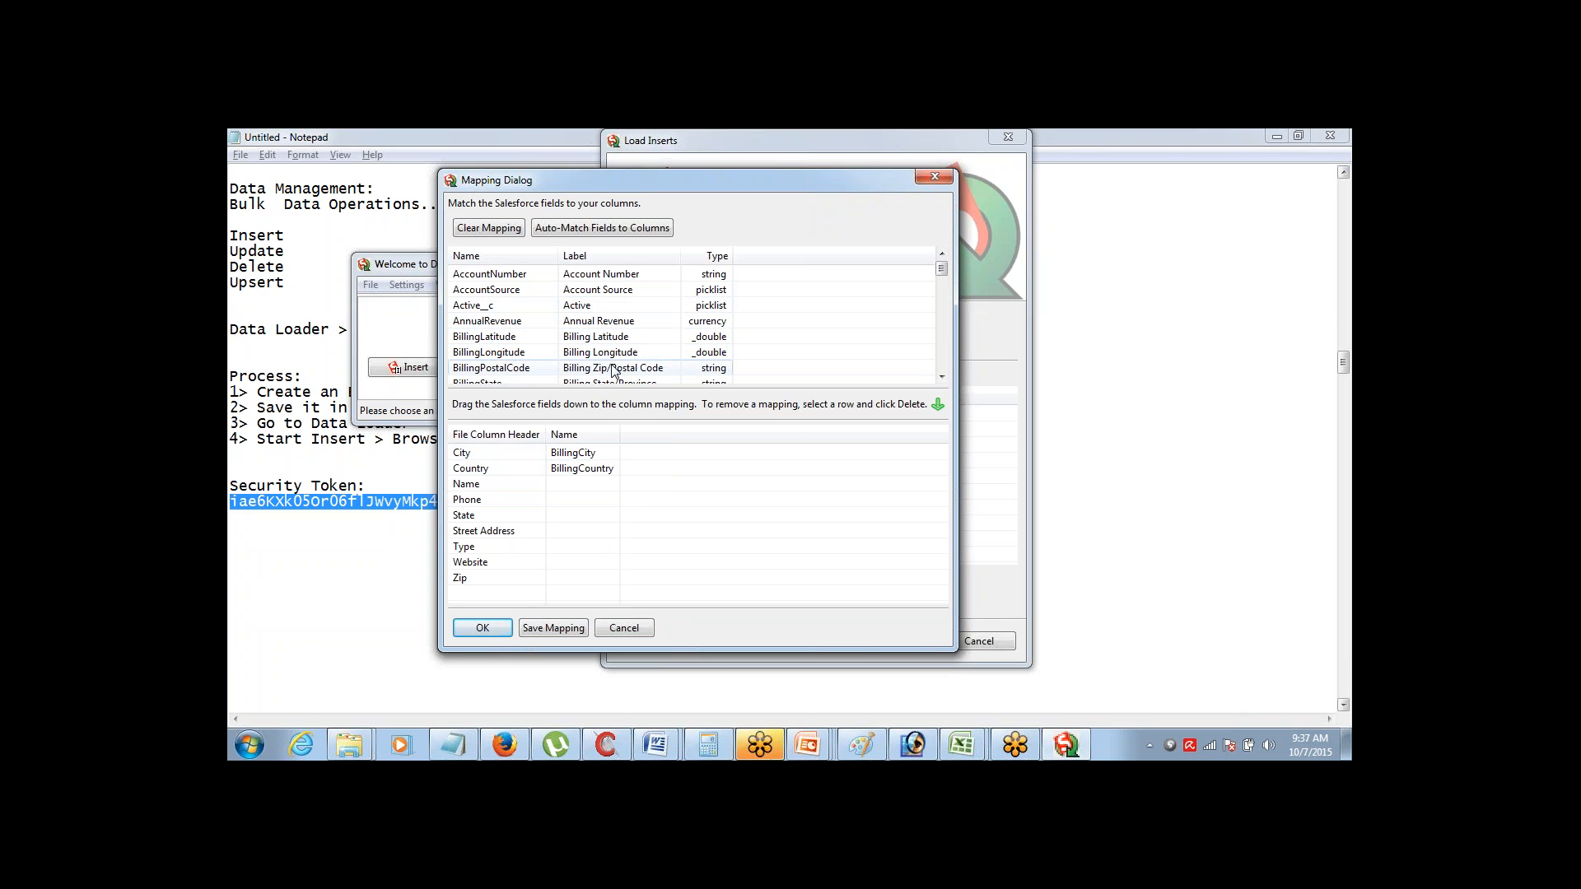
left_click_drag(611, 372, 568, 585)
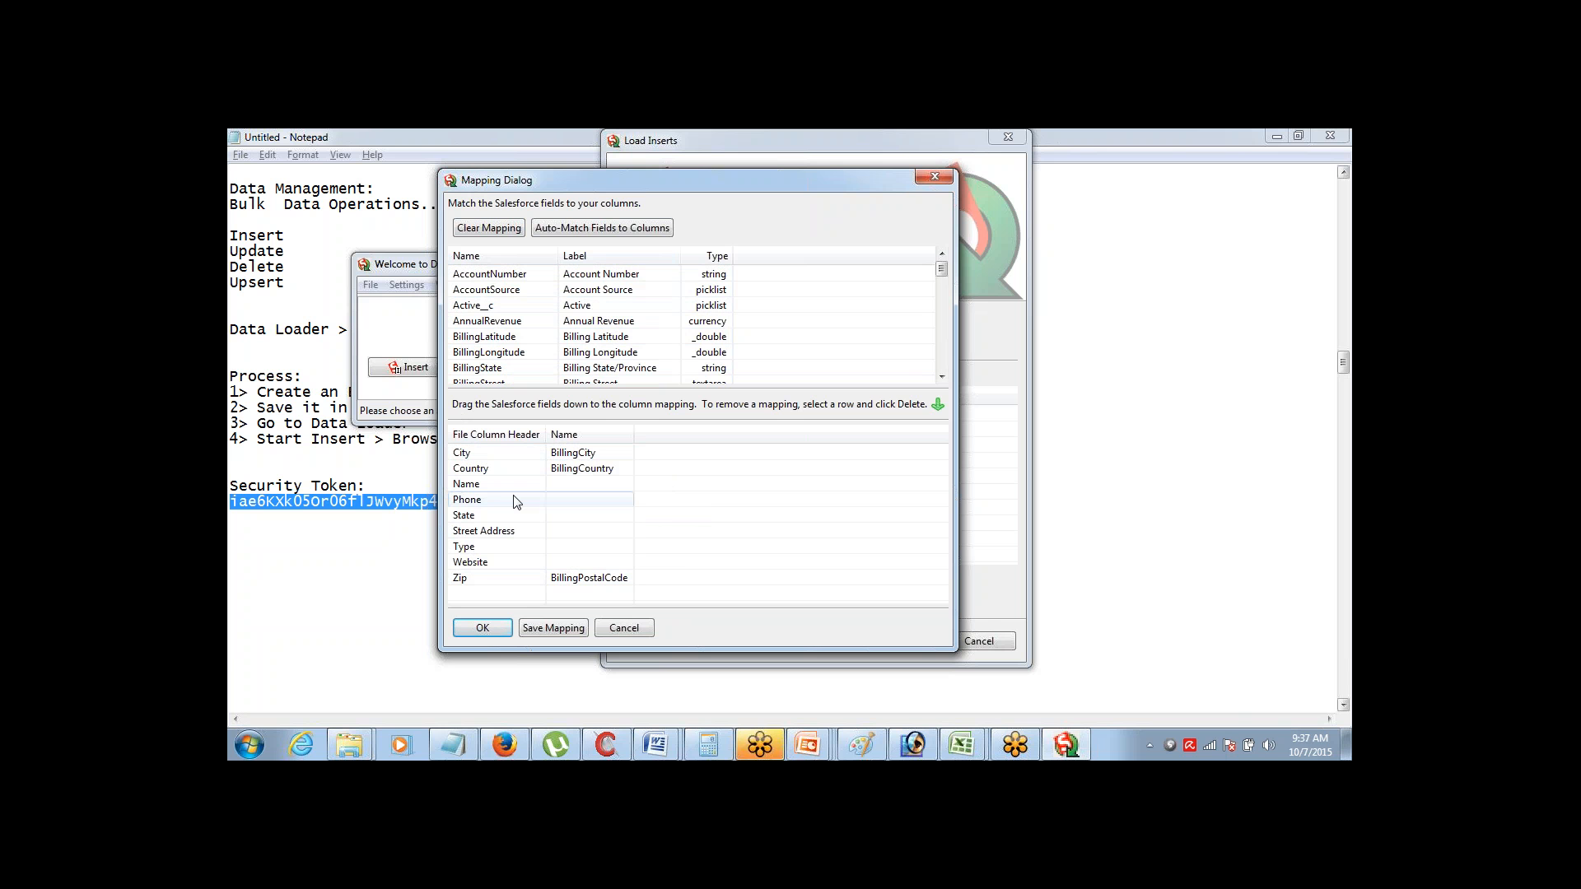
Map the Street Address column to the BillingStreet field
left_click(942, 377)
left_click(942, 376)
left_click(942, 376)
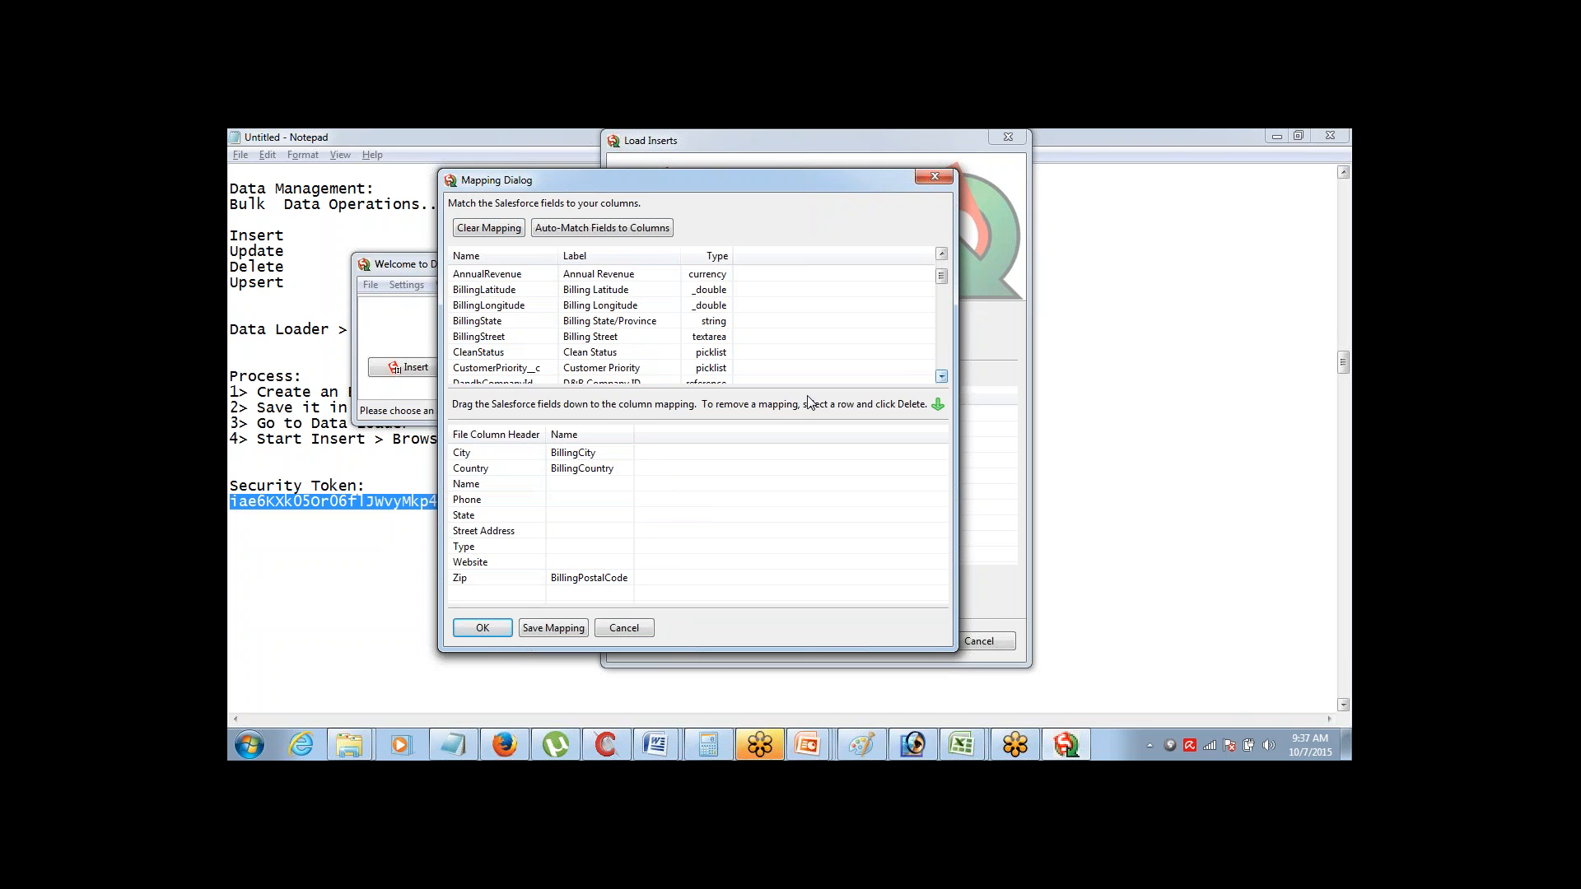
left_click(612, 339)
left_click_drag(611, 339, 610, 534)
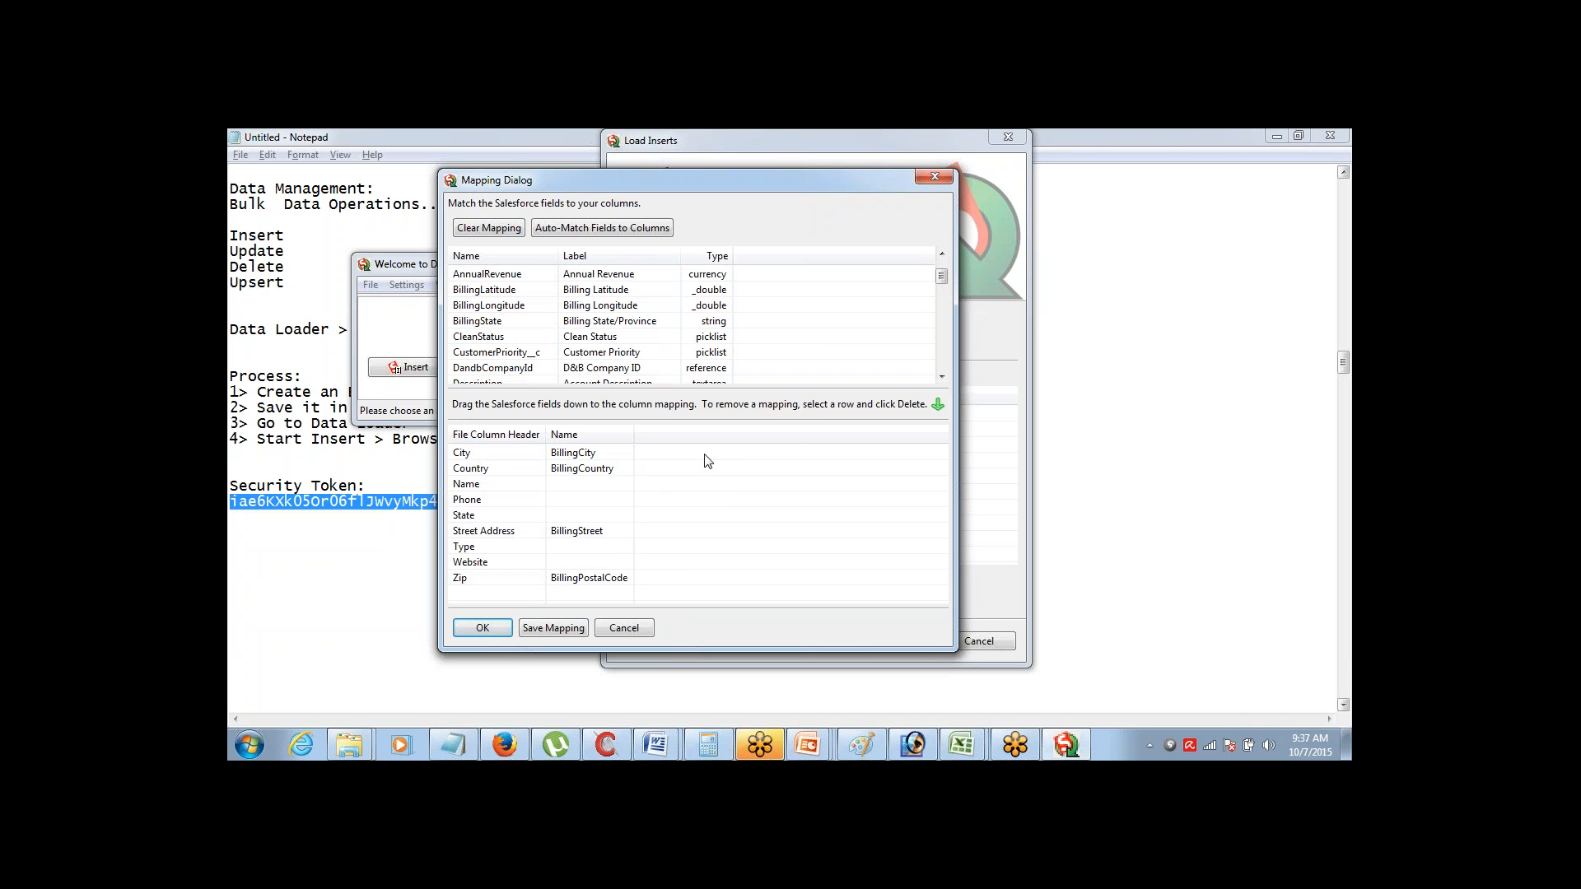
Map the Name column to Name, Phone to Phone and State to BillingState
left_click(941, 377)
left_click_drag(941, 376, 941, 376)
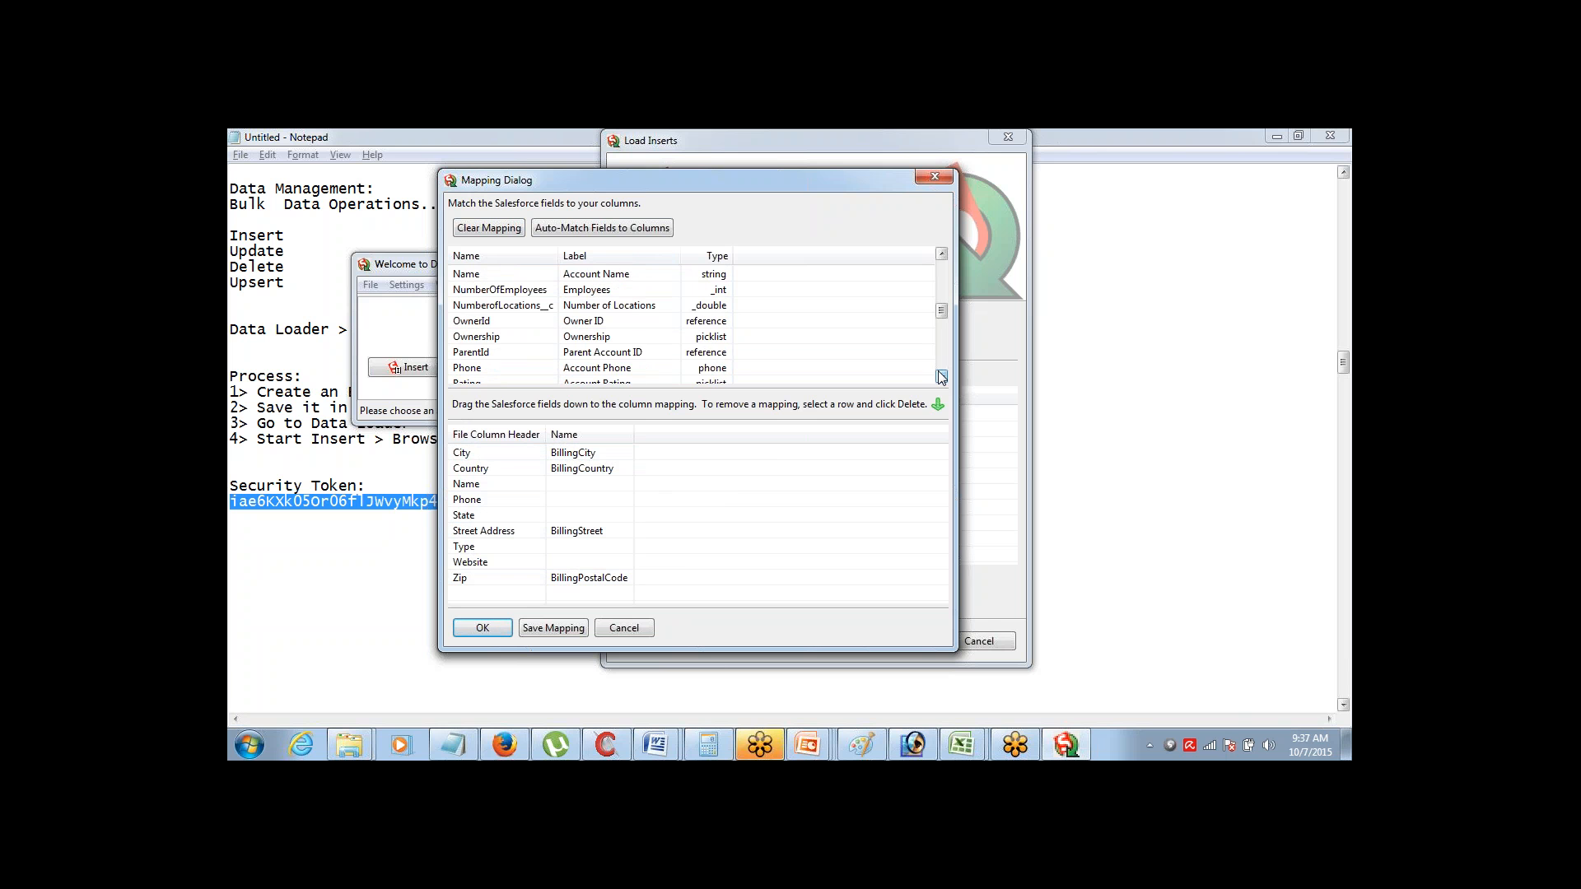
left_click_drag(494, 274, 527, 484)
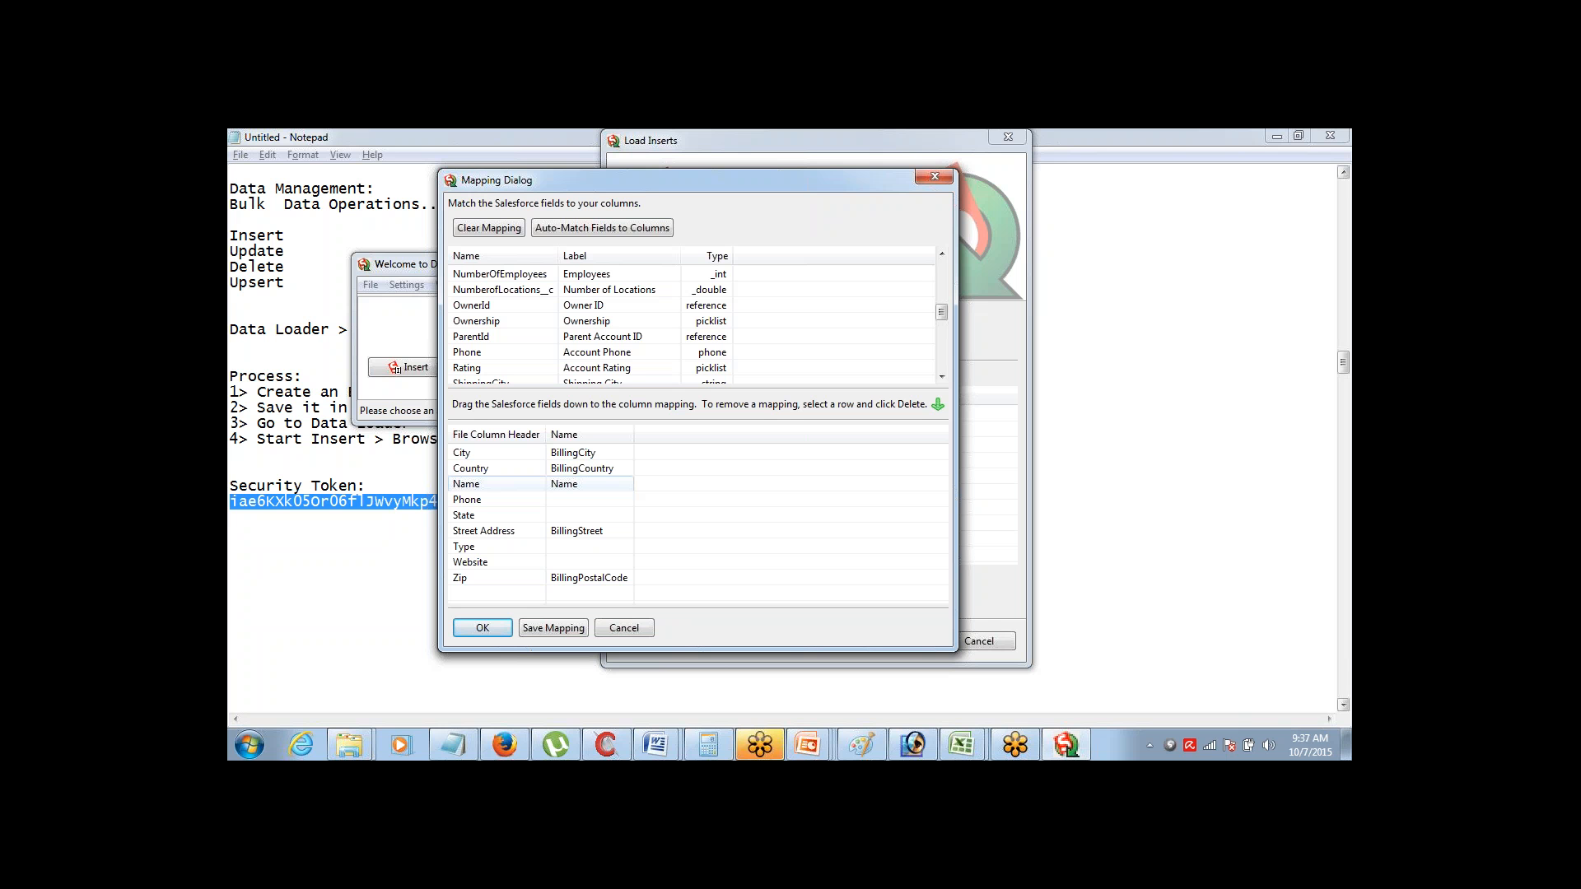
left_click_drag(618, 354, 601, 500)
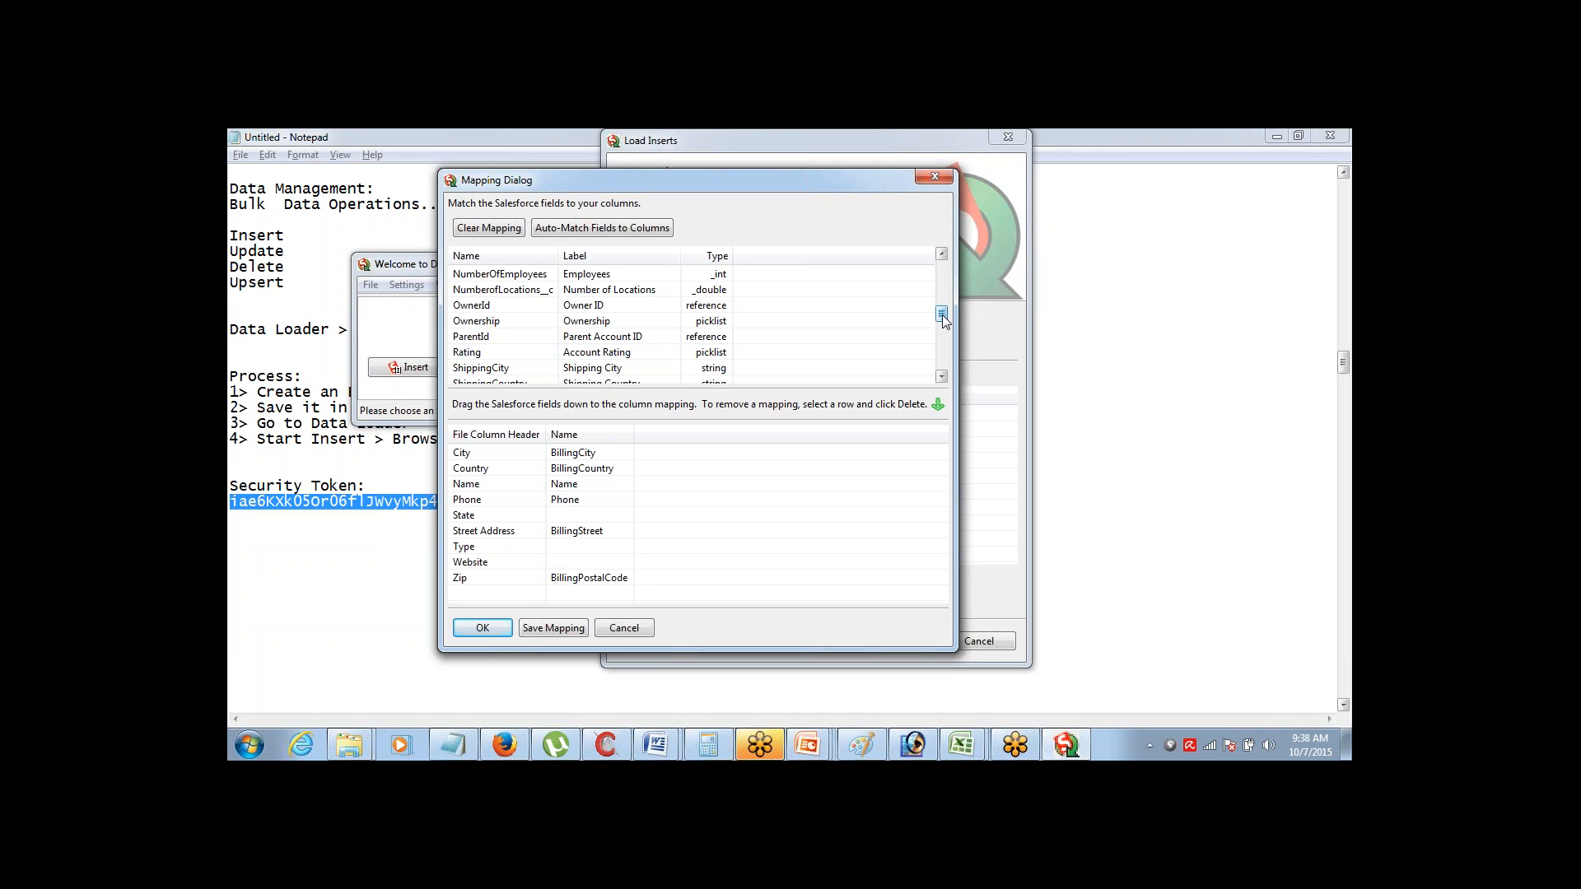
left_click_drag(937, 317, 938, 269)
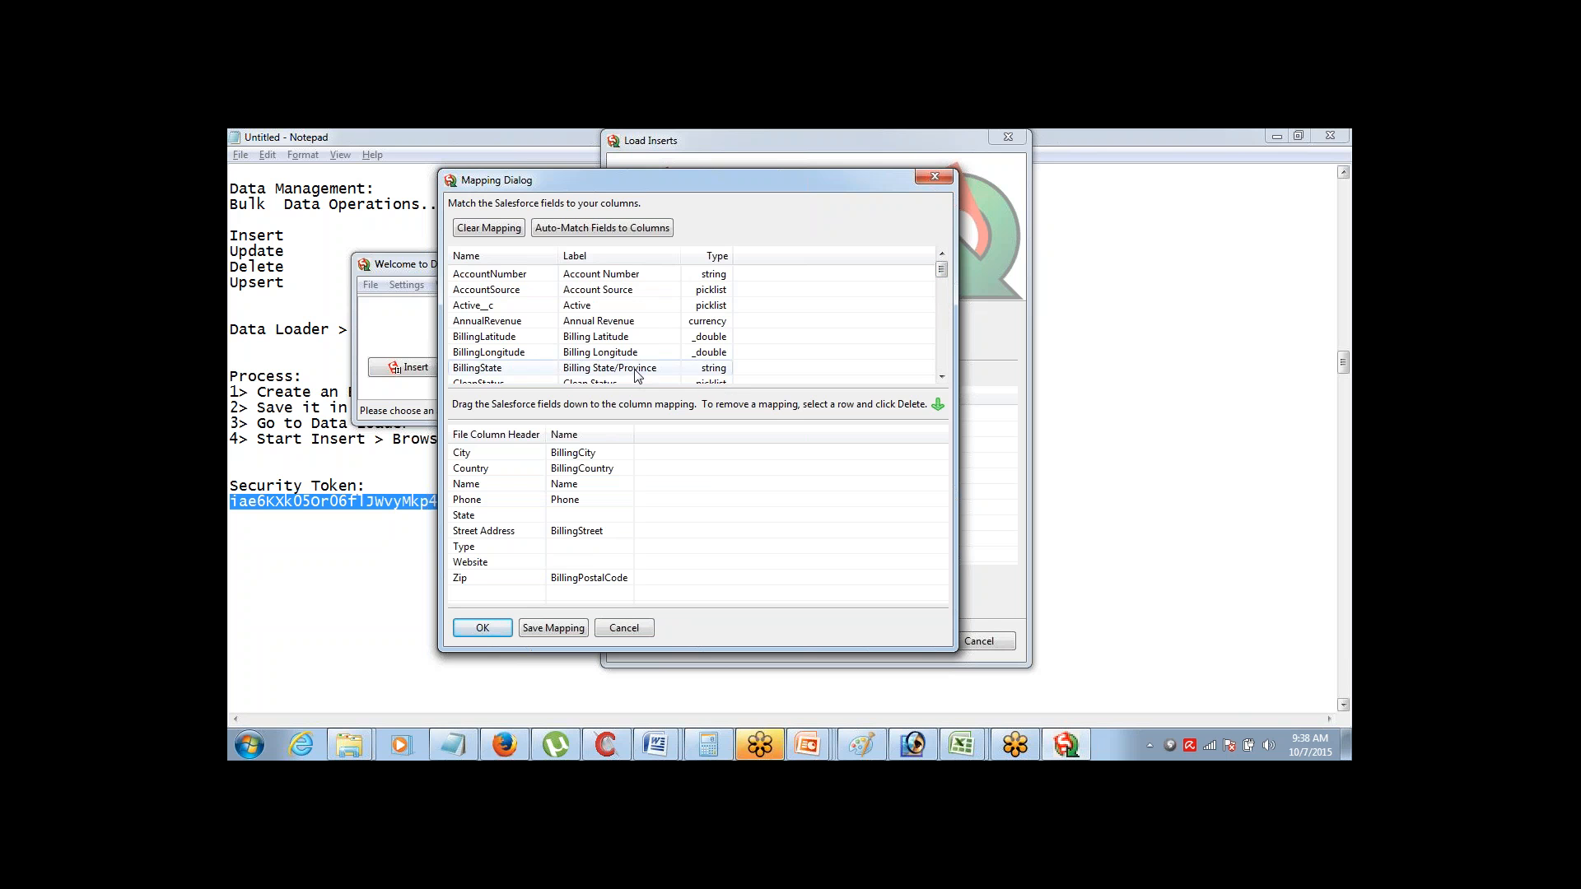
left_click_drag(638, 368, 619, 517)
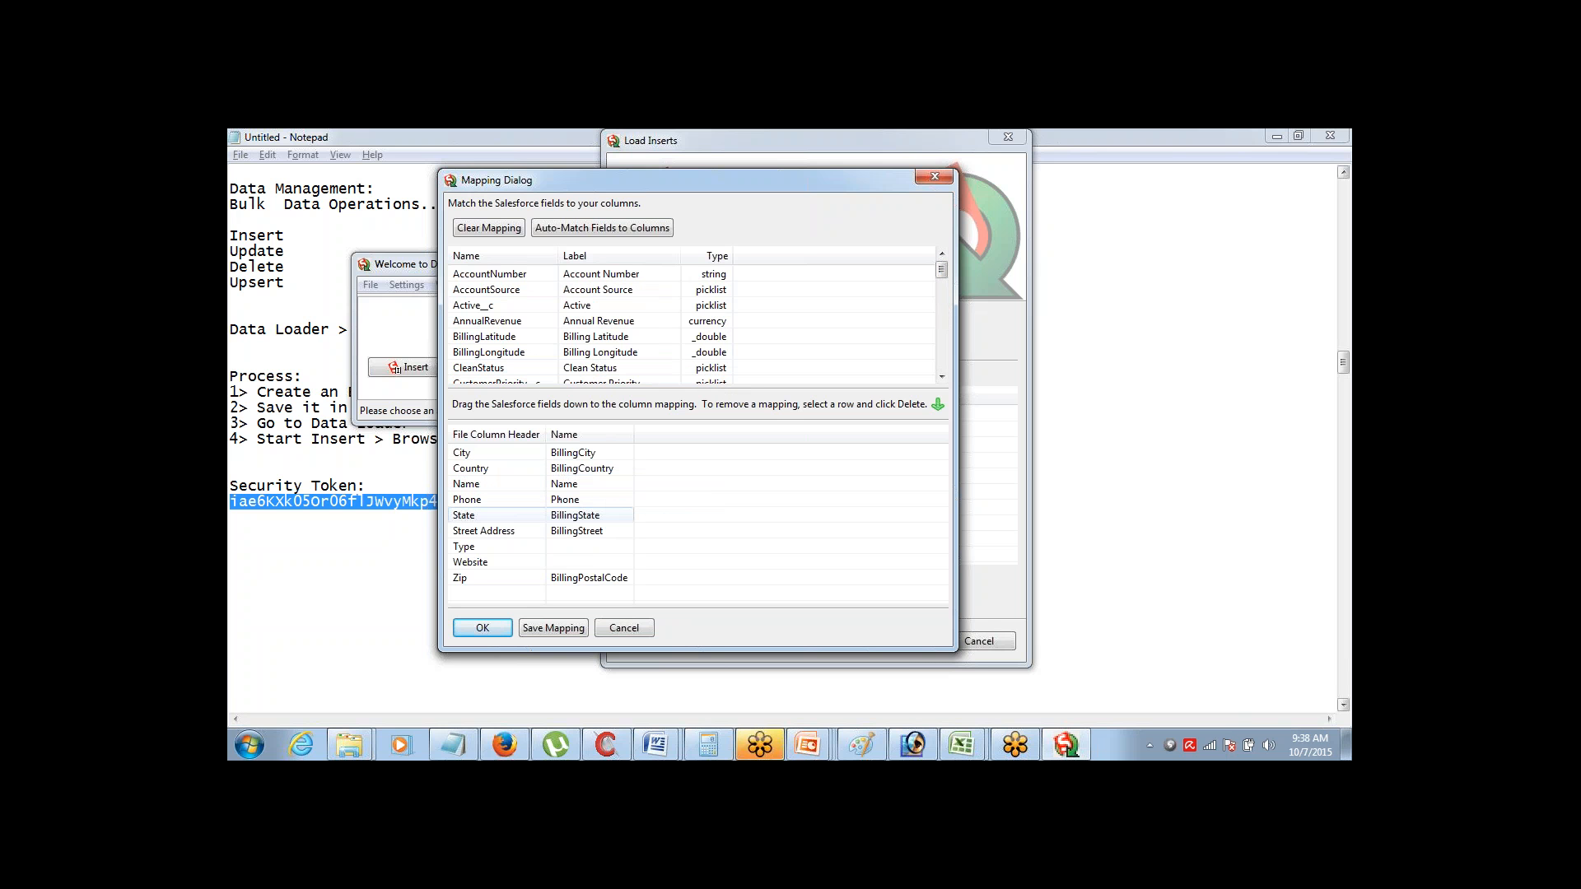
Map the Type column to Type and Website to Website, and apply the finished mapping to the insert
left_click(643, 356)
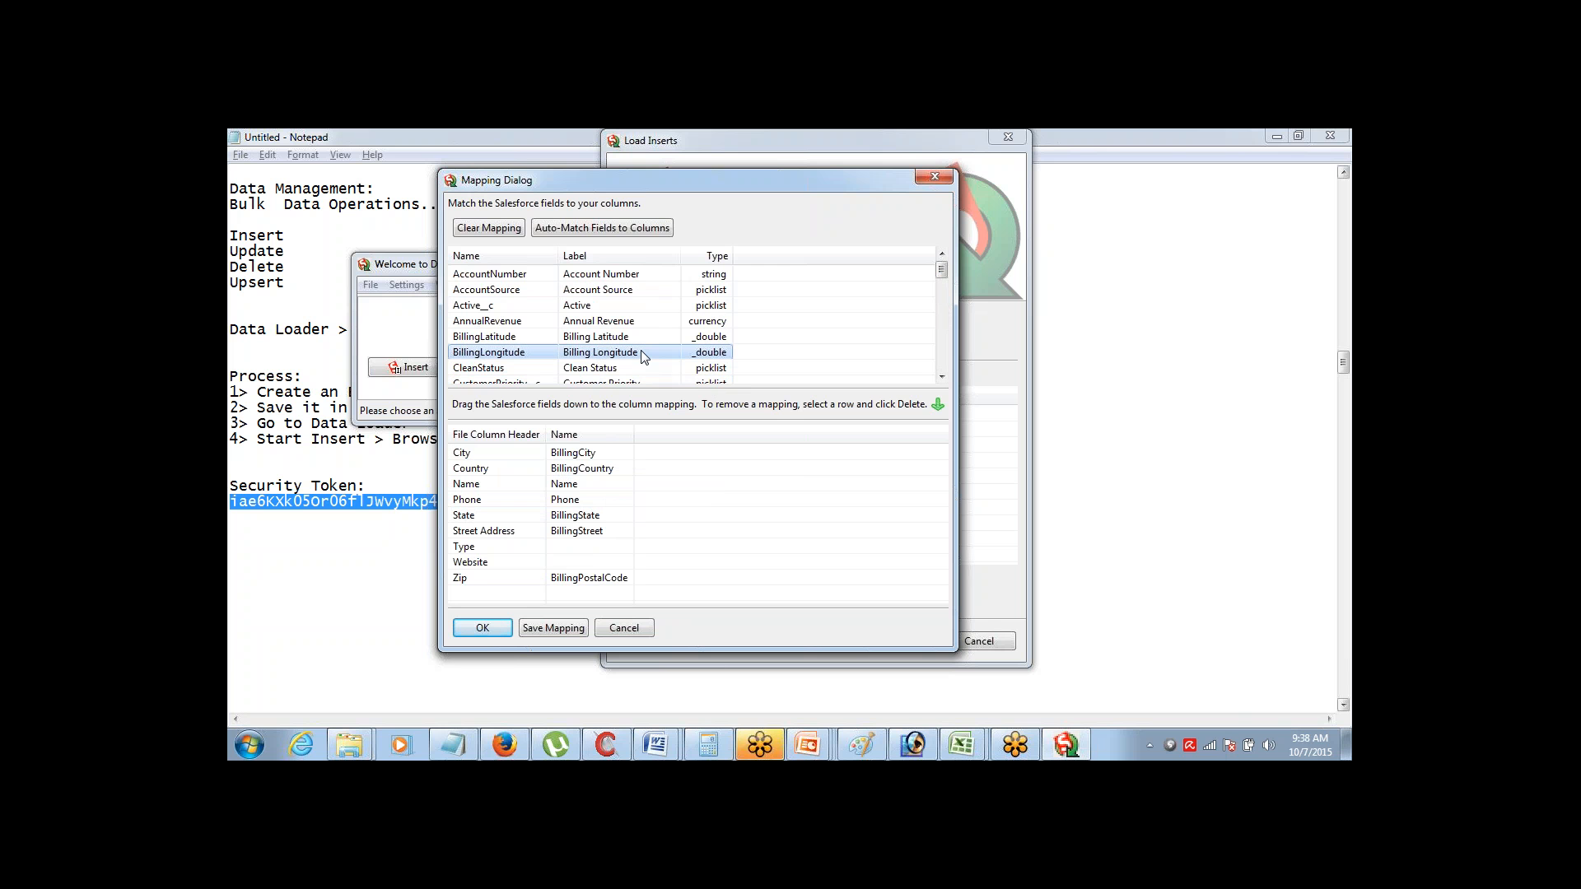
key("t")
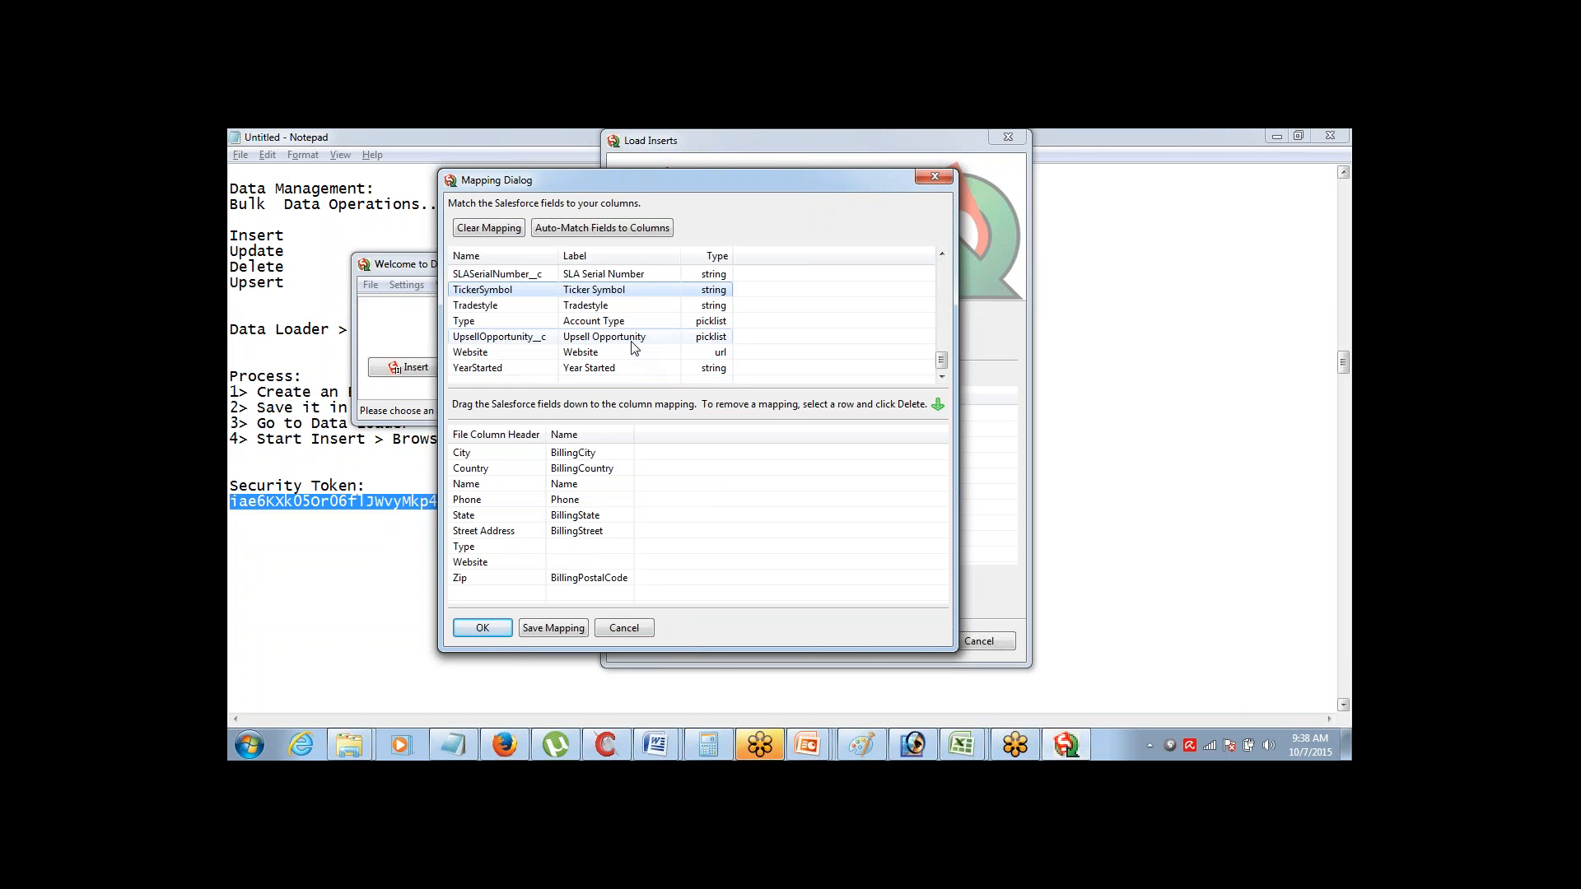
left_click_drag(630, 322, 613, 547)
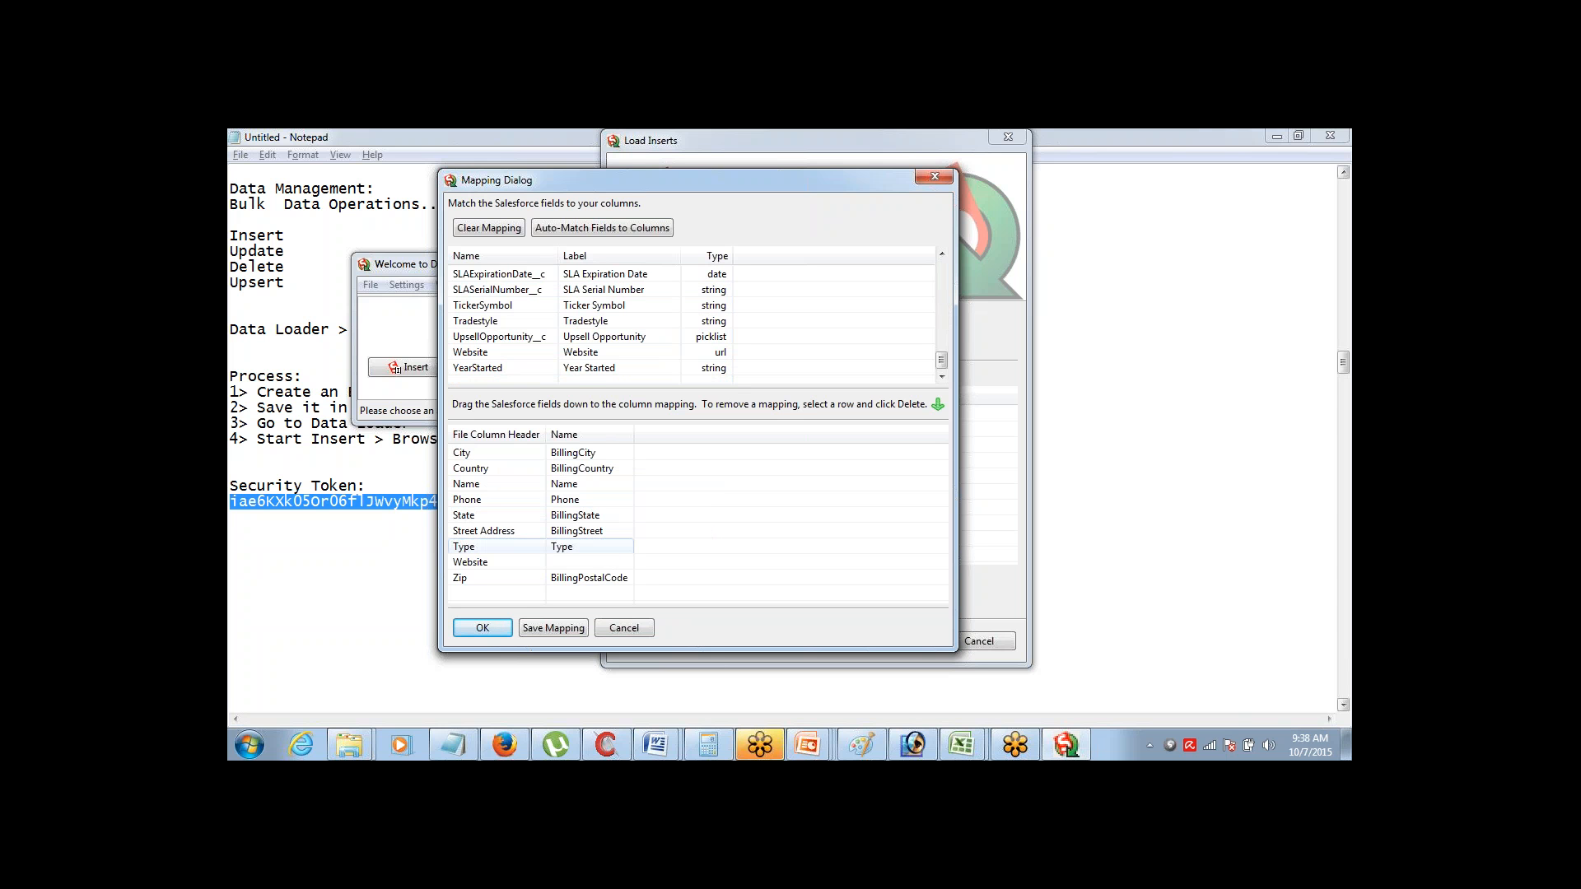
left_click_drag(600, 352, 586, 563)
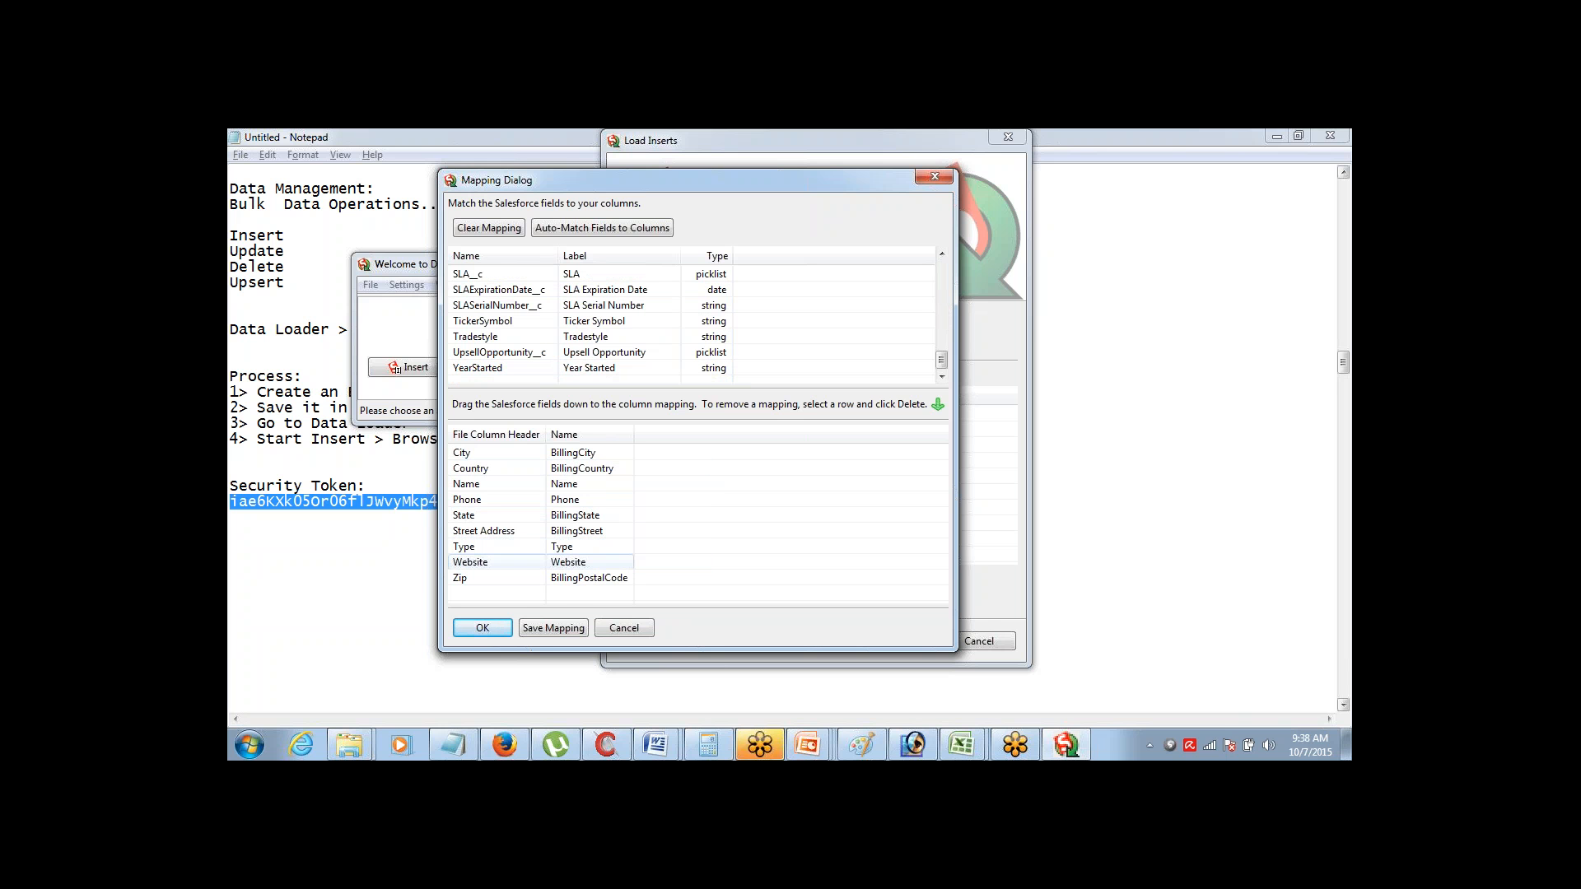
left_click(483, 627)
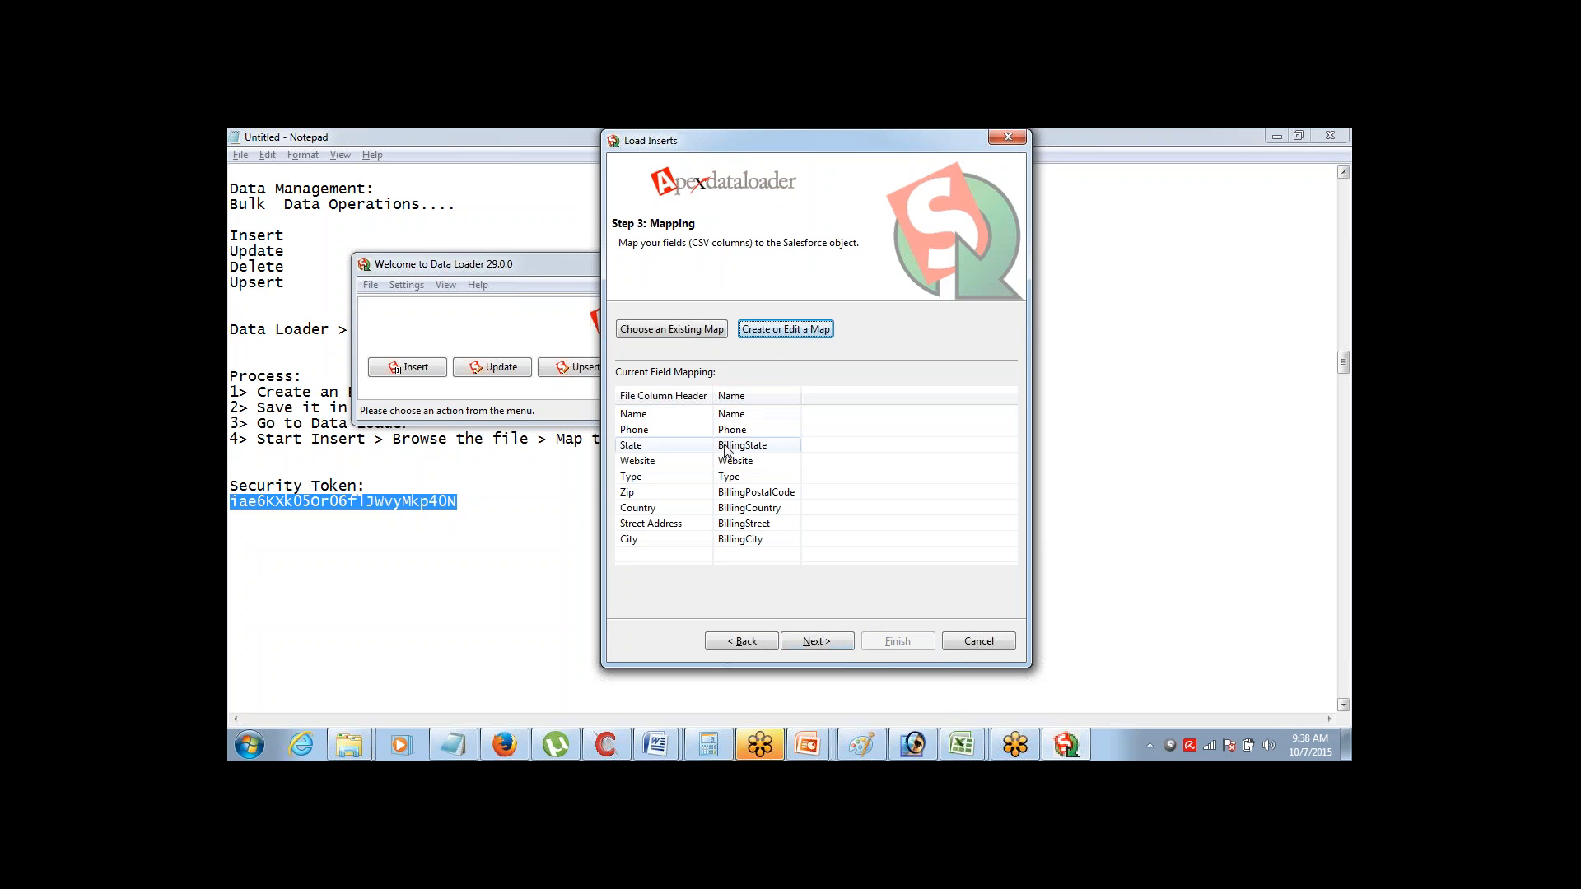
Continue to the final insert step and try to start the insert with the preset directory for the success and error files
left_click(816, 641)
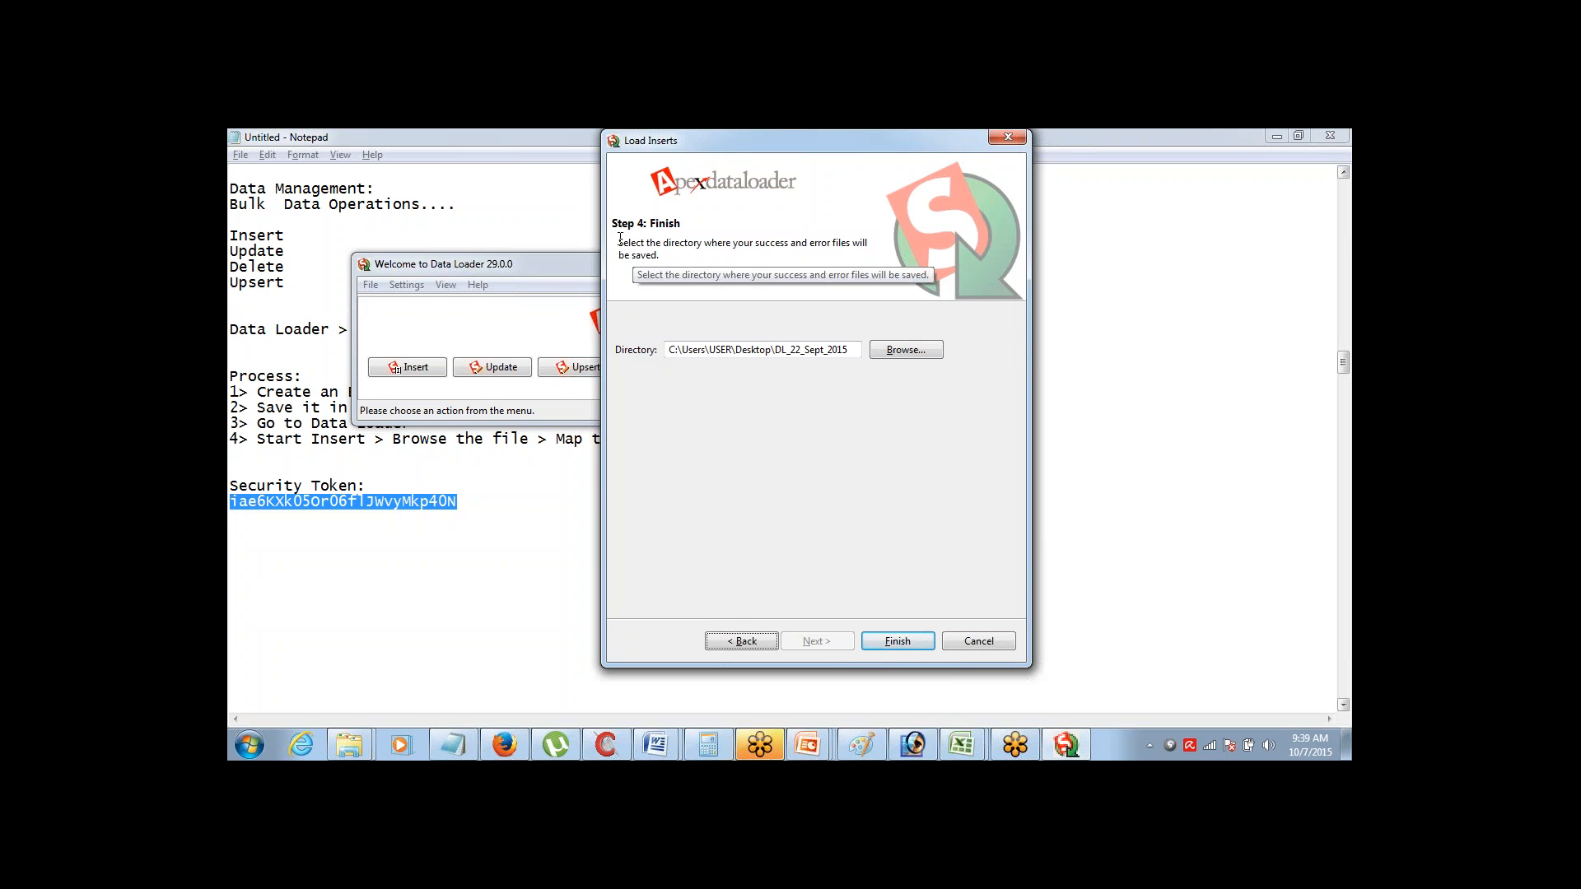
left_click_drag(619, 239, 649, 254)
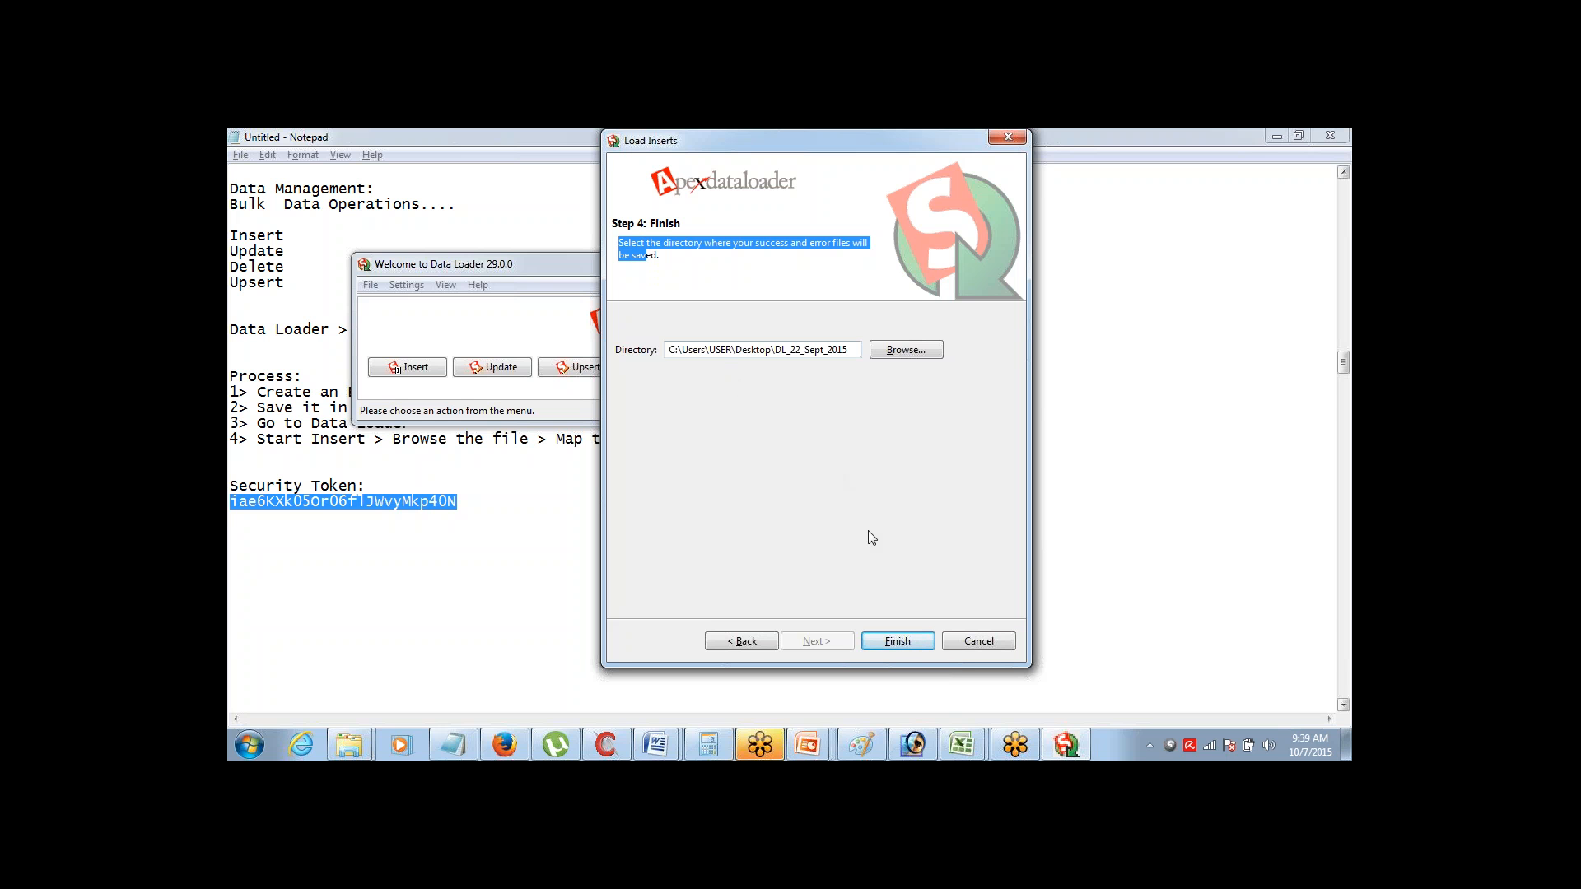
left_click(911, 641)
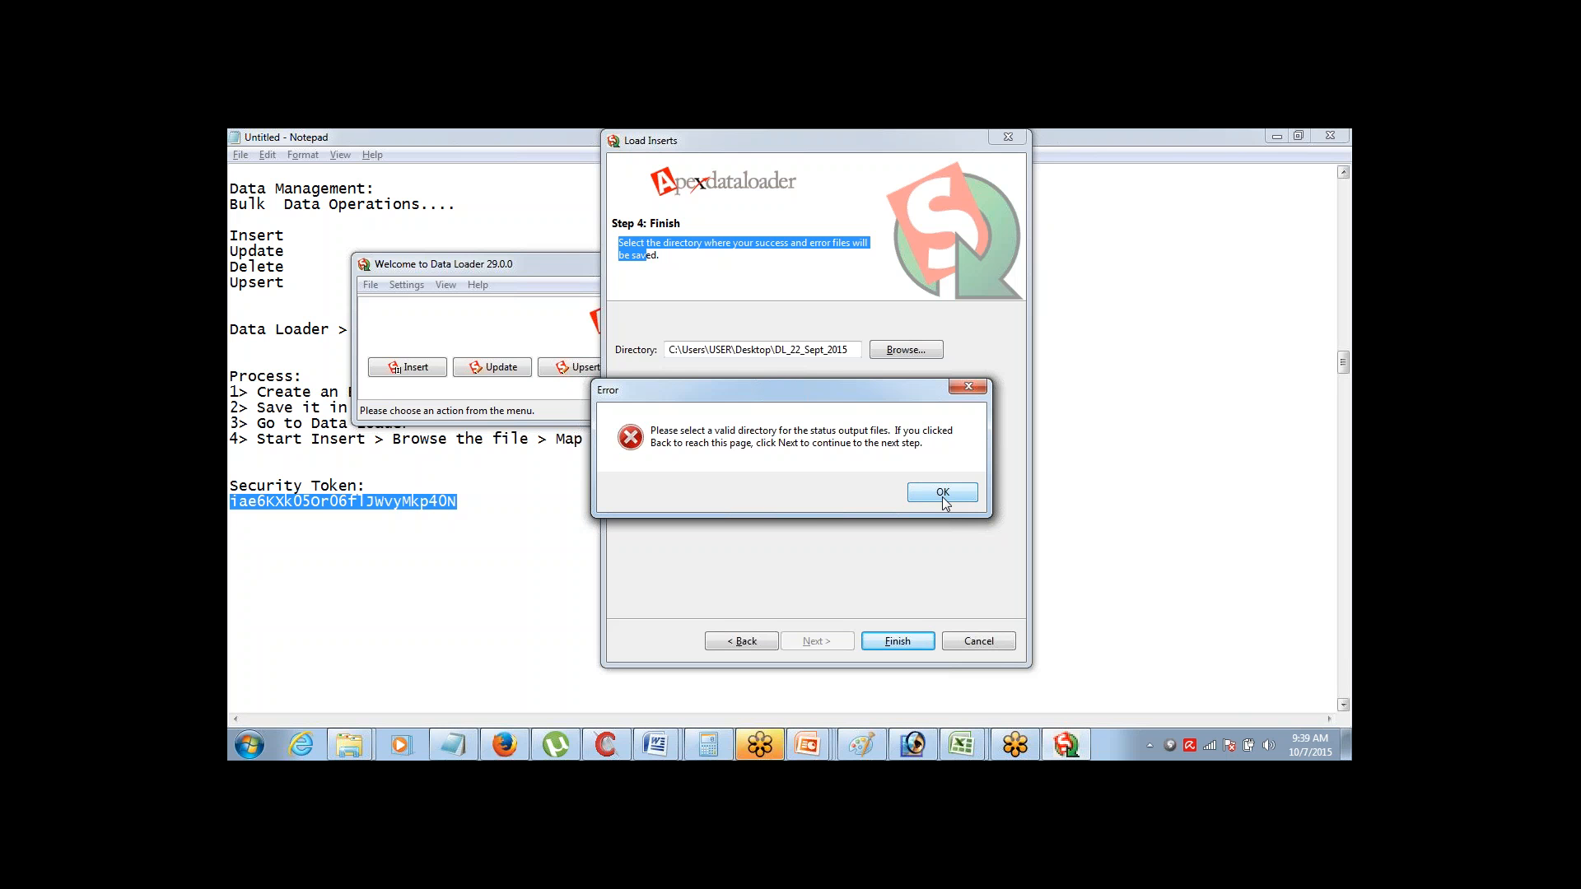
left_click(969, 386)
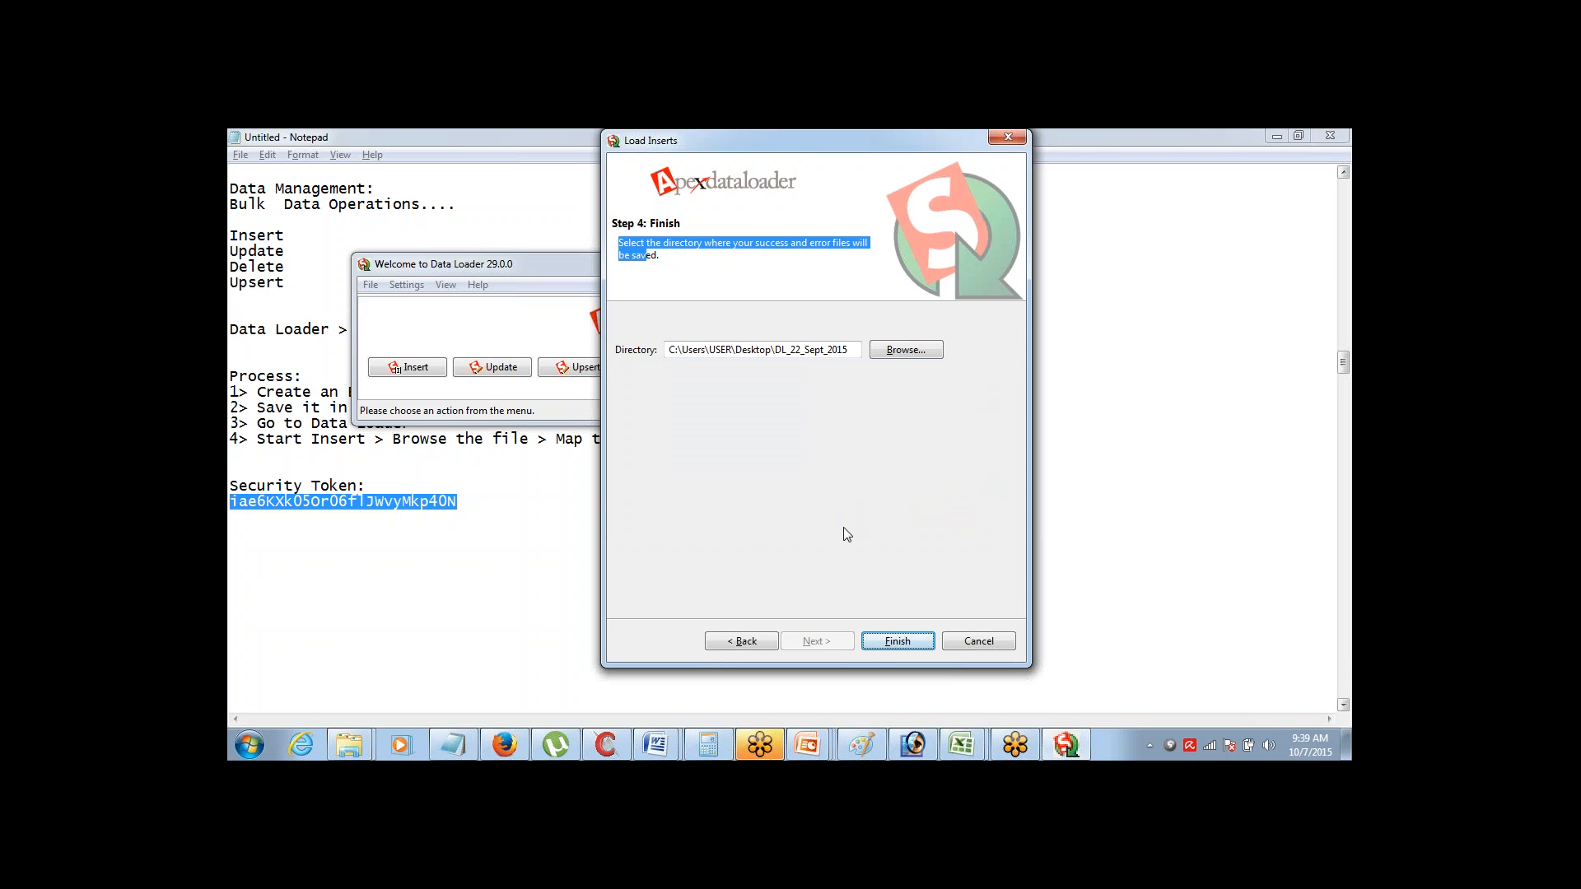
left_click(890, 641)
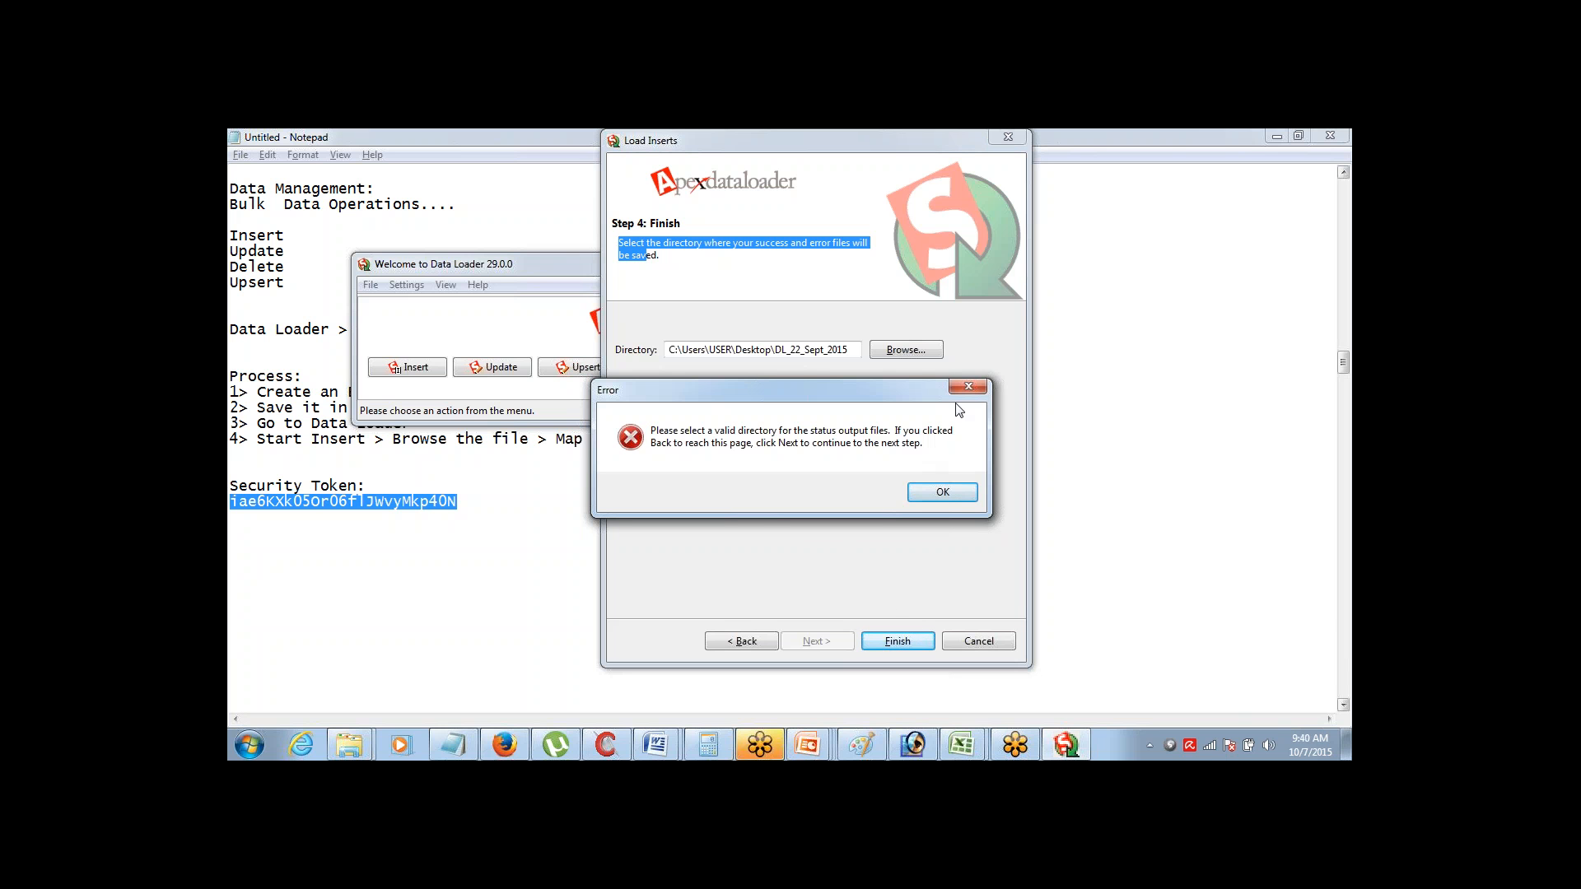
left_click(968, 387)
Set the output directory for success and error files to D:\Desktop_Backup\DL_22_Sept_2015 and run the insert of new records
left_click(884, 352)
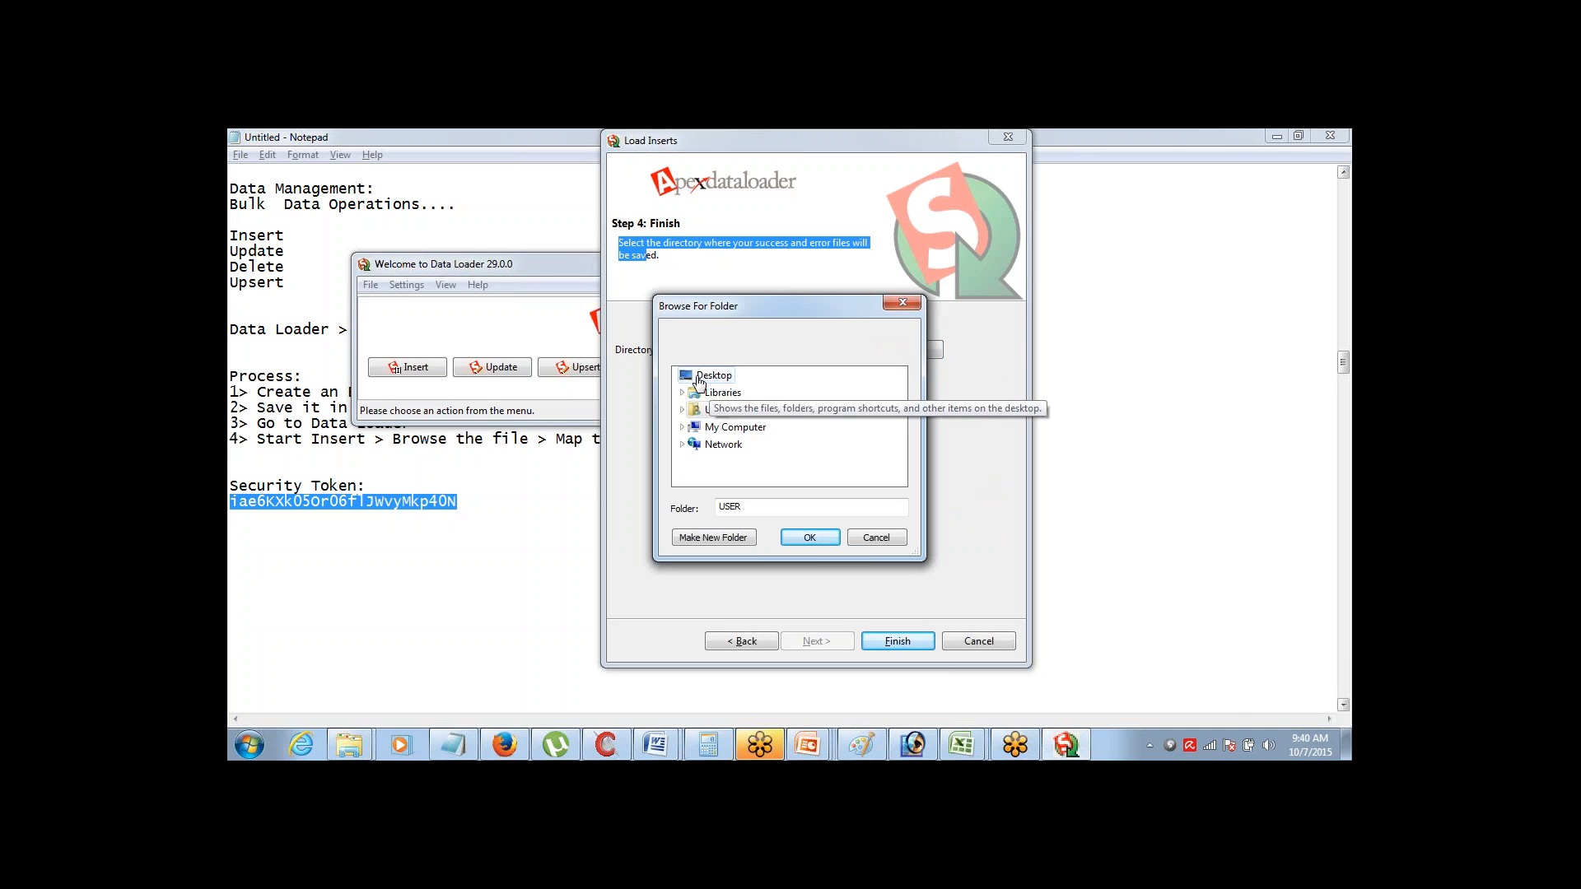
left_click(680, 427)
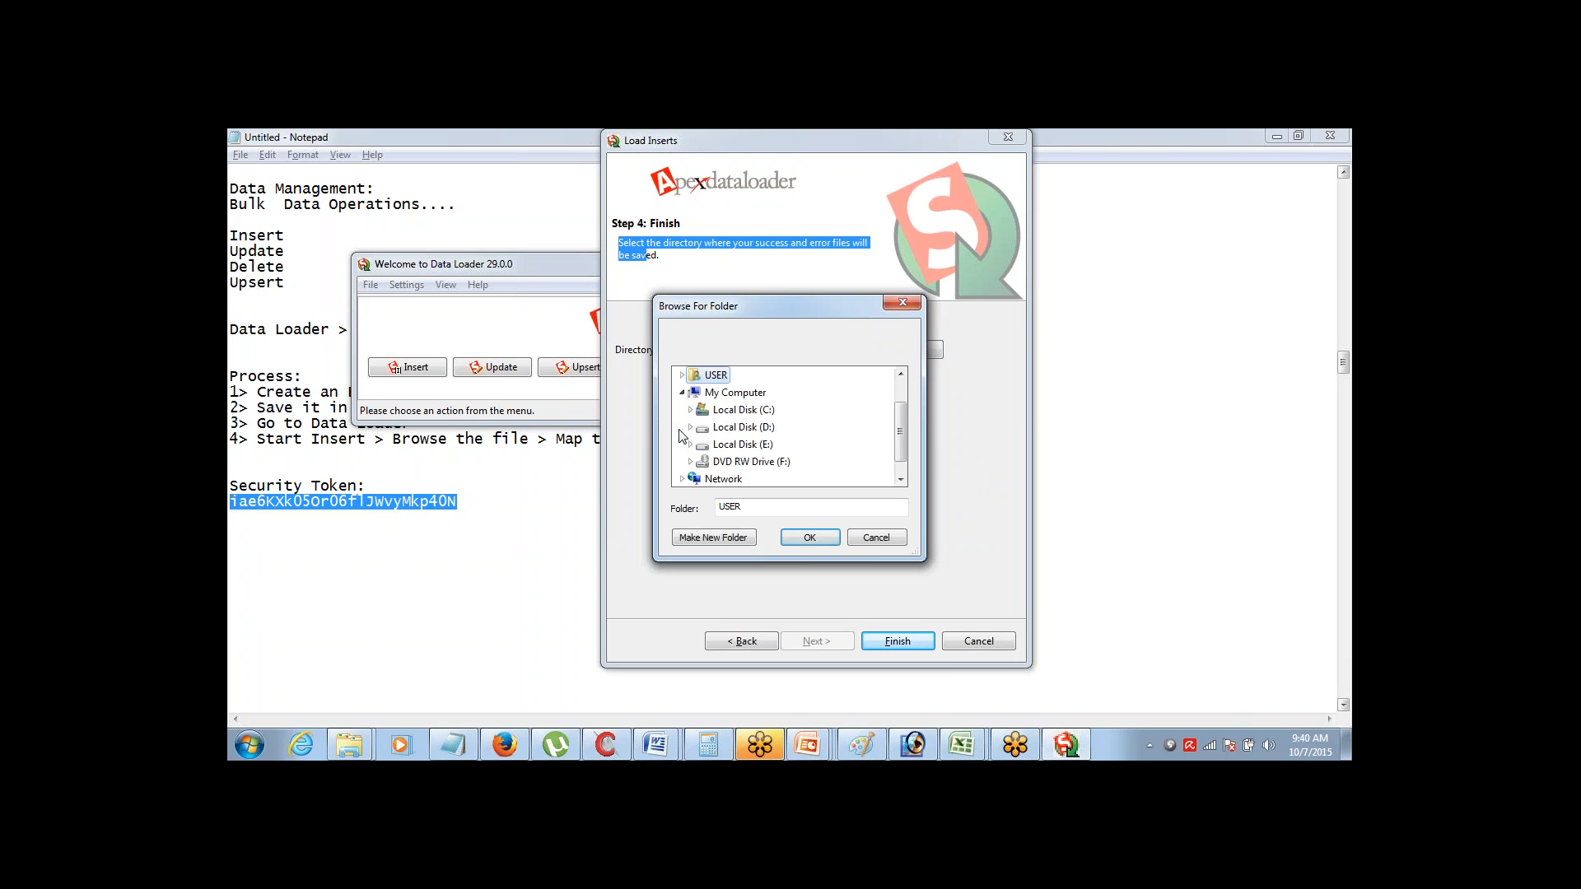
left_click(691, 428)
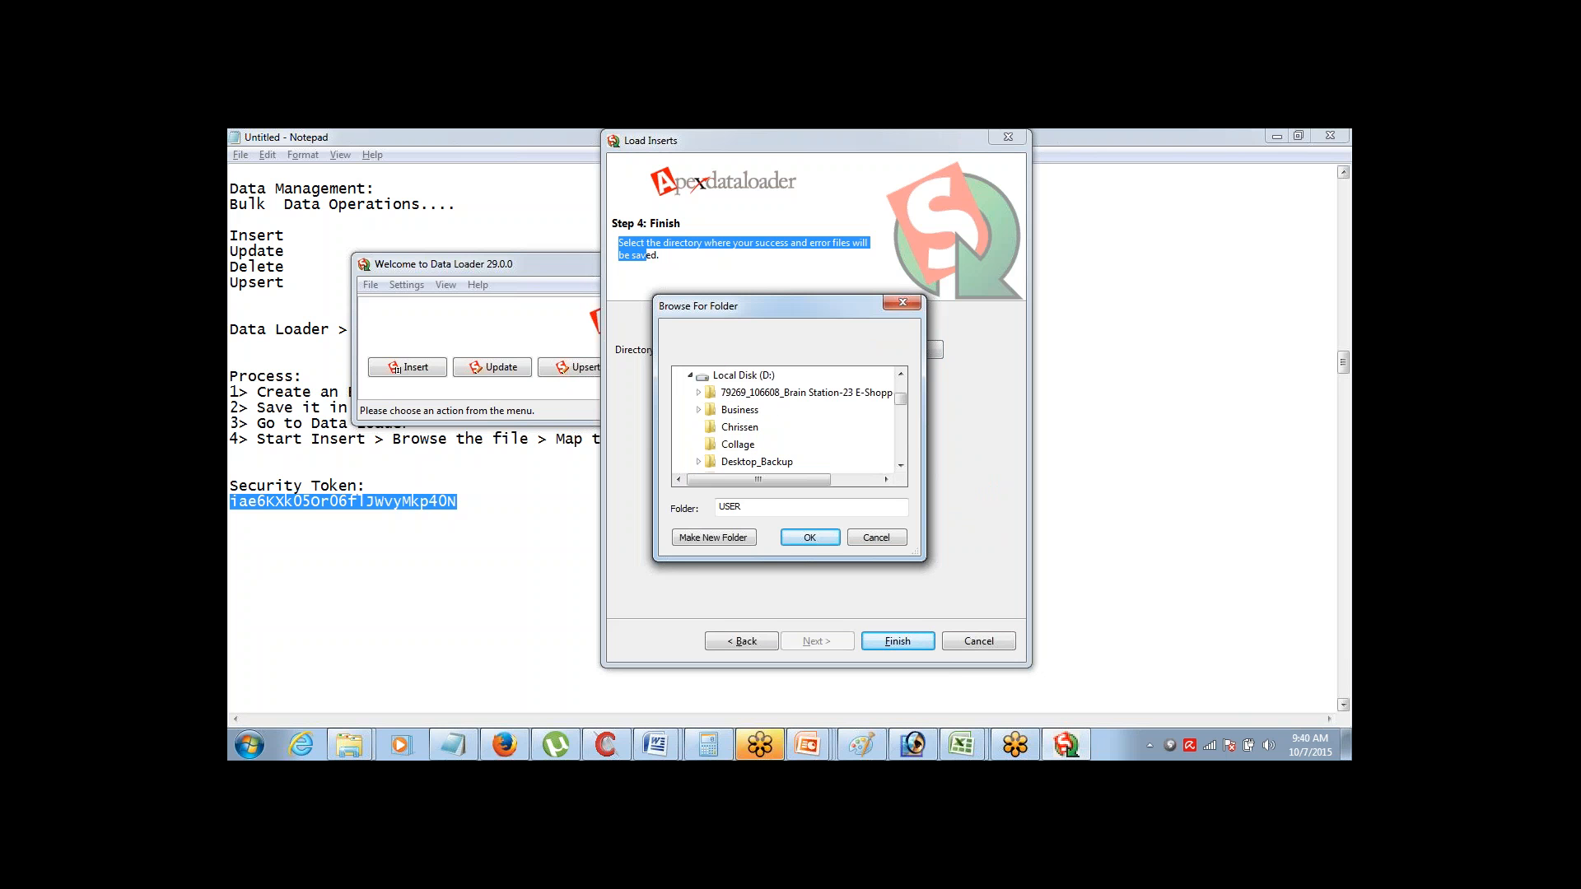
left_click(698, 462)
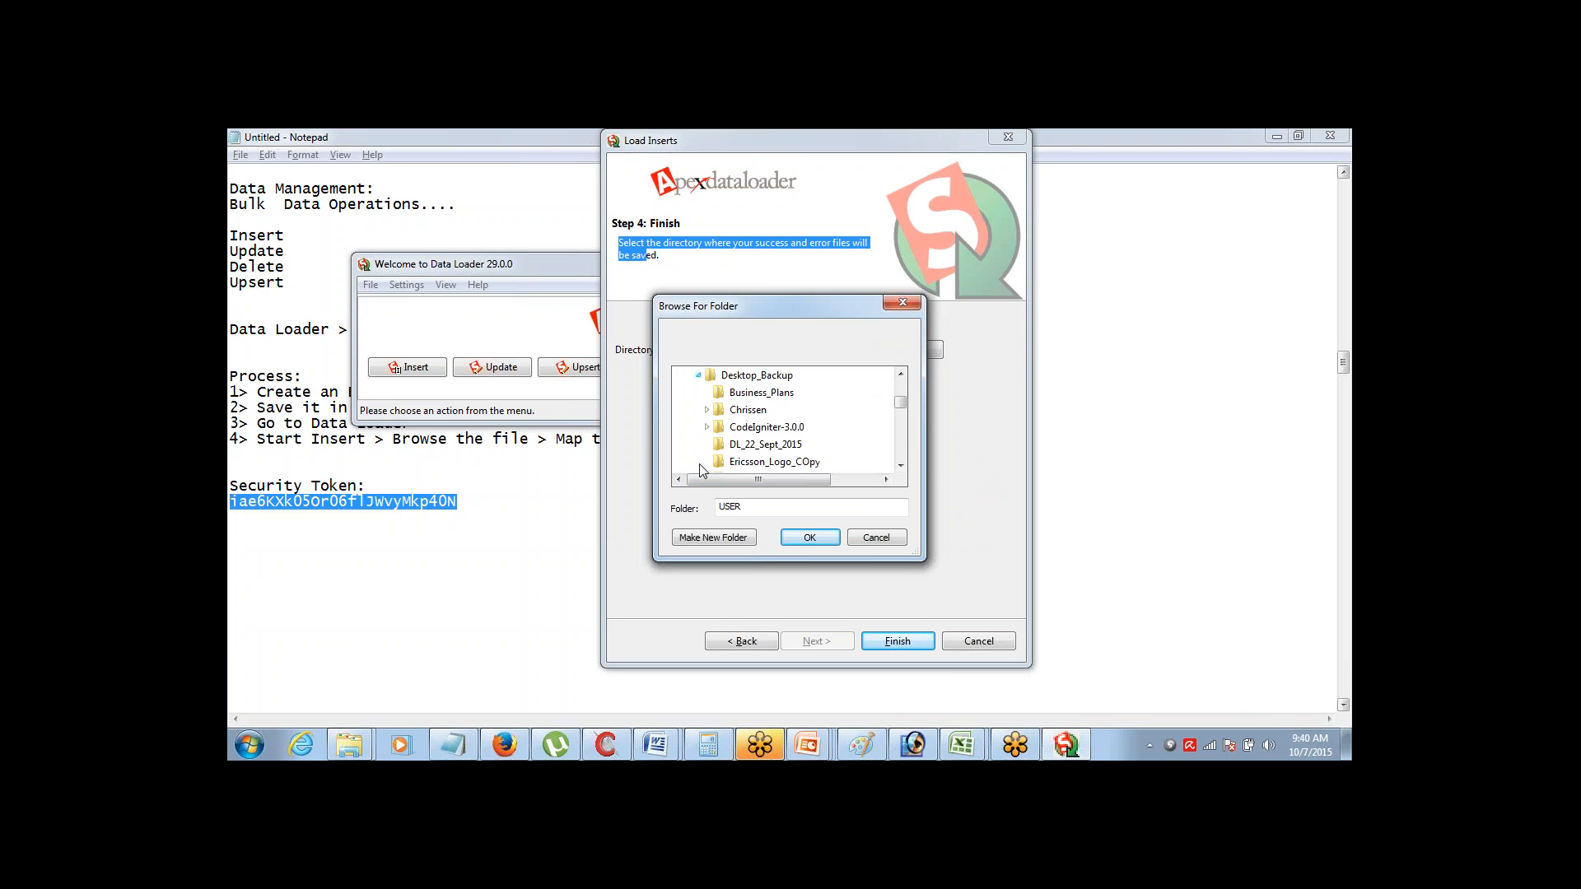
left_click(768, 446)
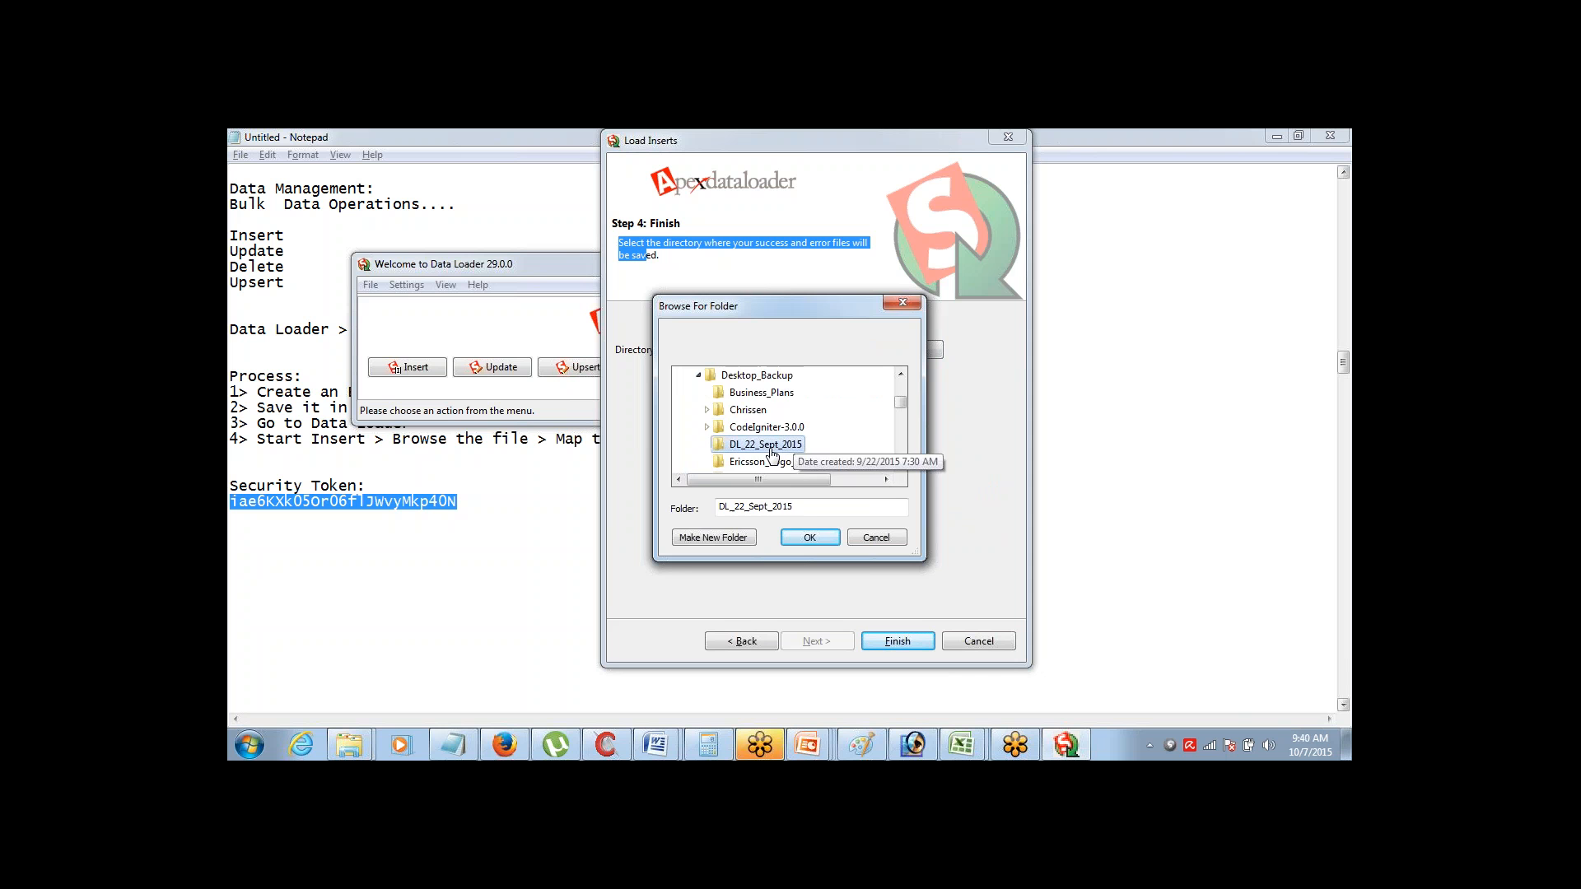
left_click(810, 537)
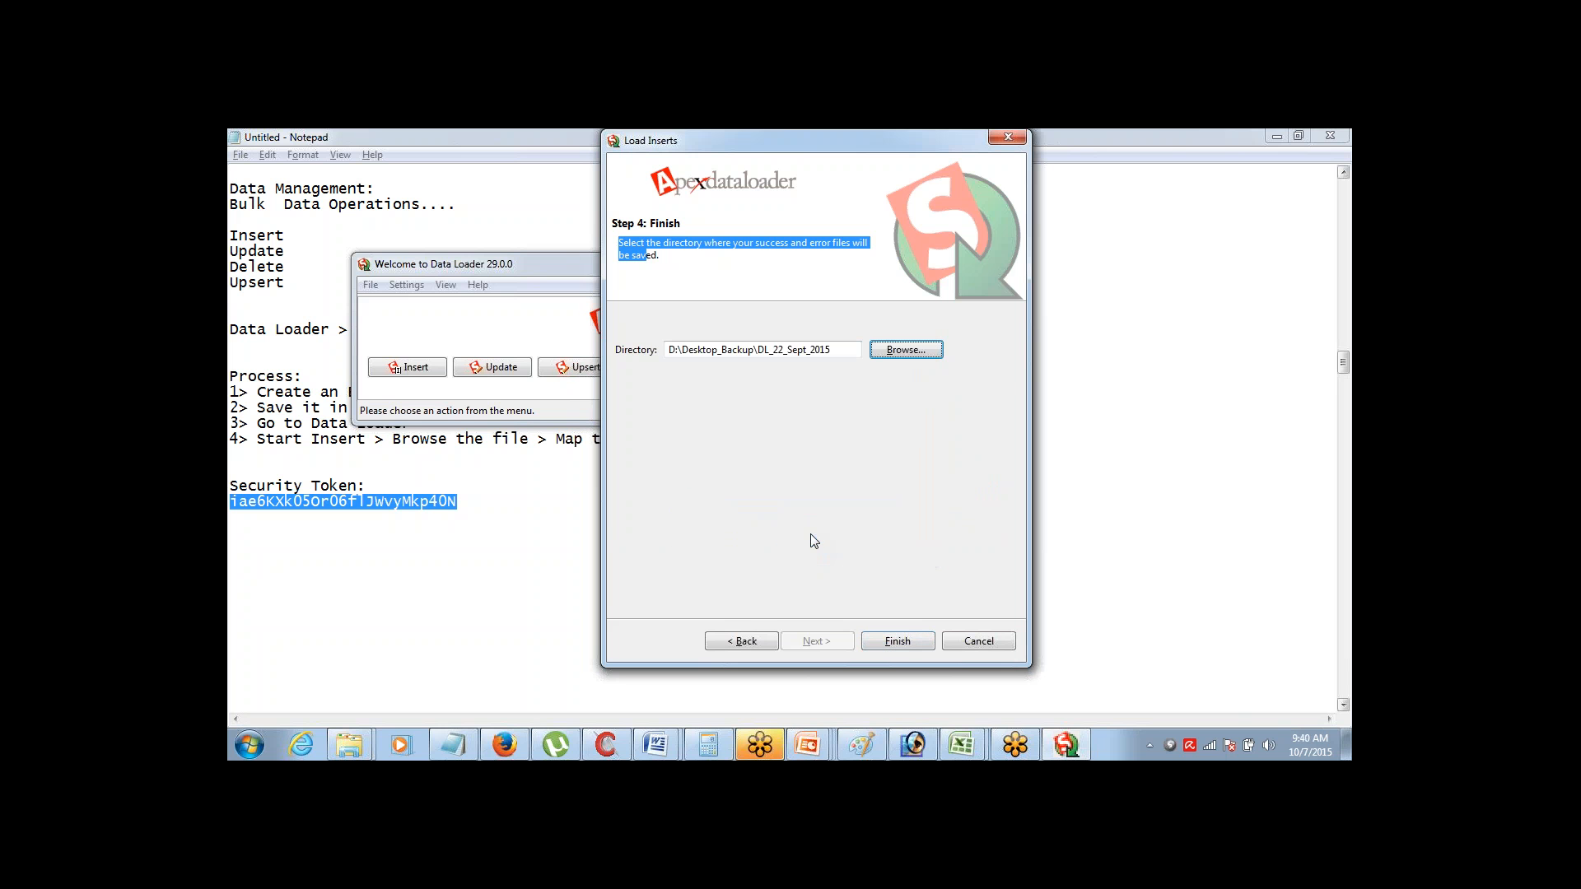
left_click(905, 642)
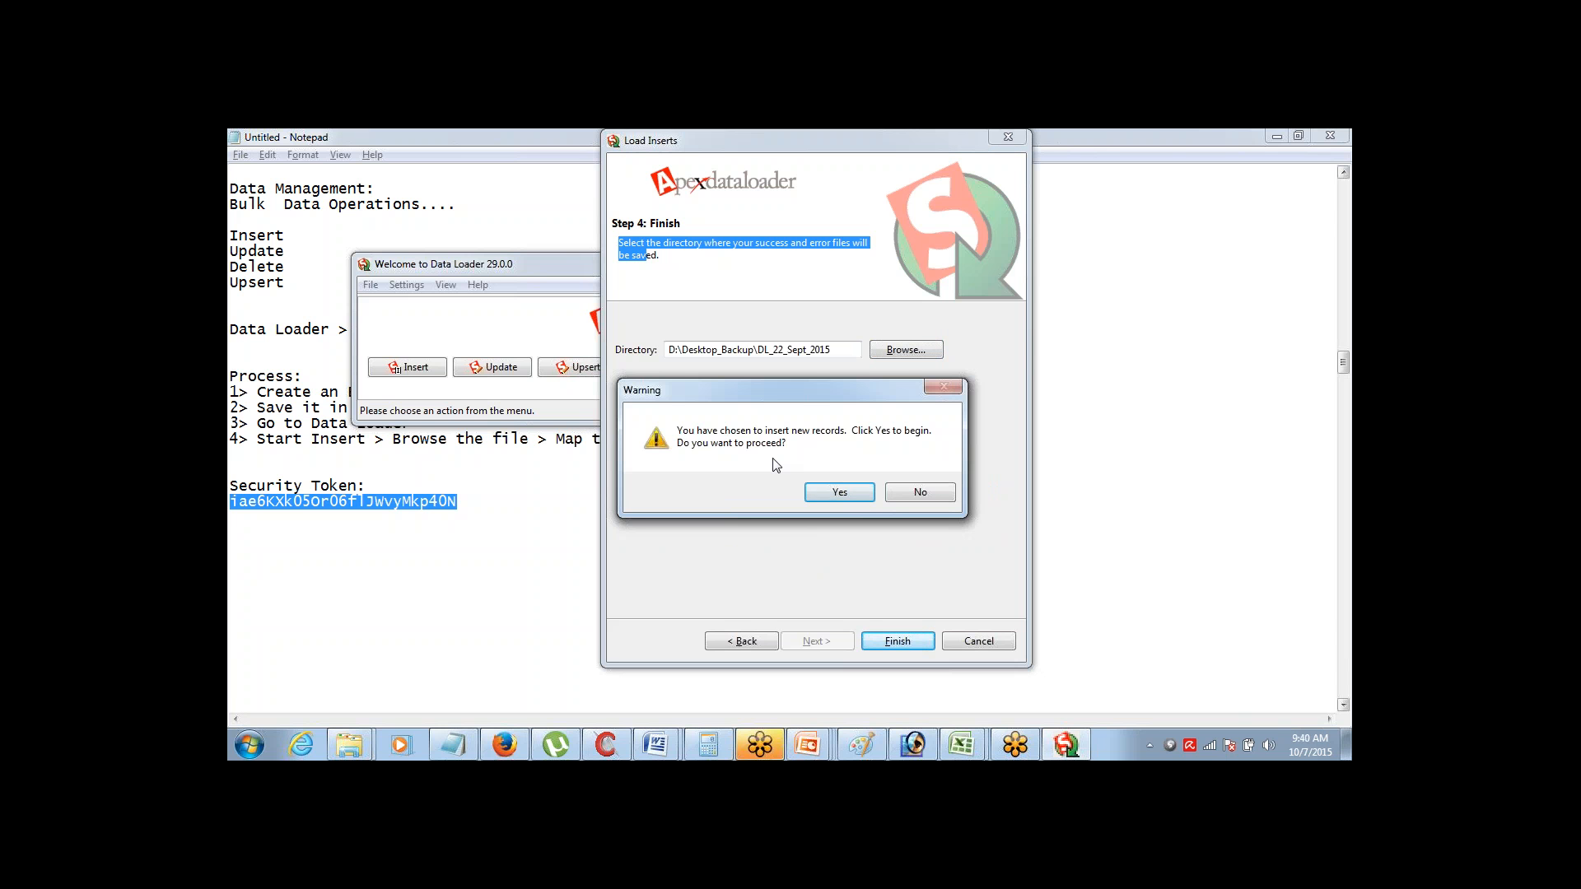
left_click(839, 487)
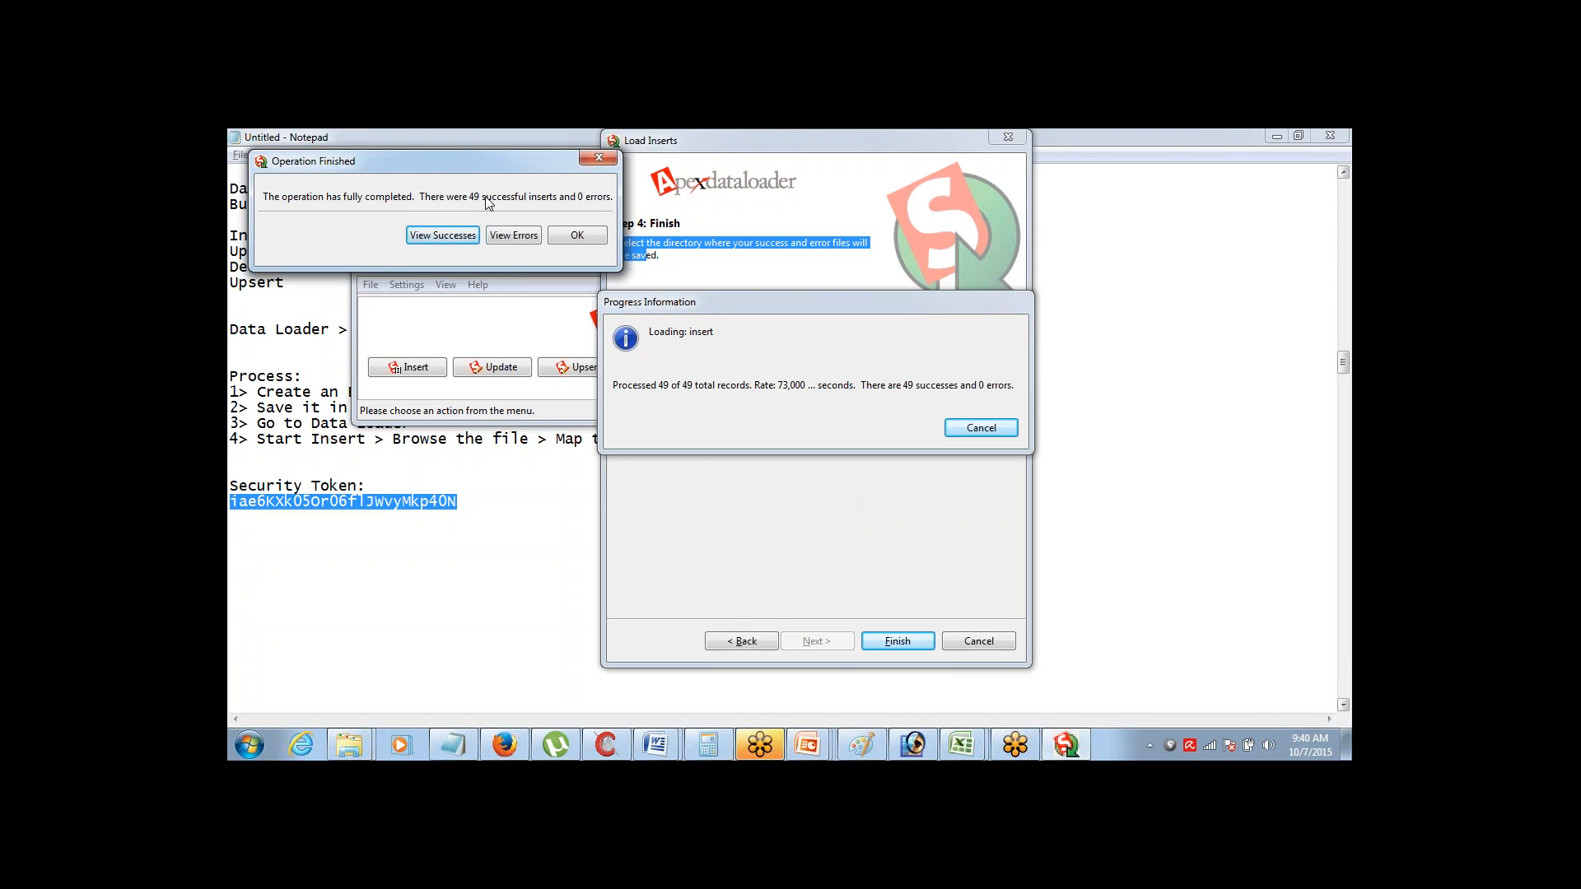
Review the success and error records of the finished insert, and close the operation report
left_click(457, 239)
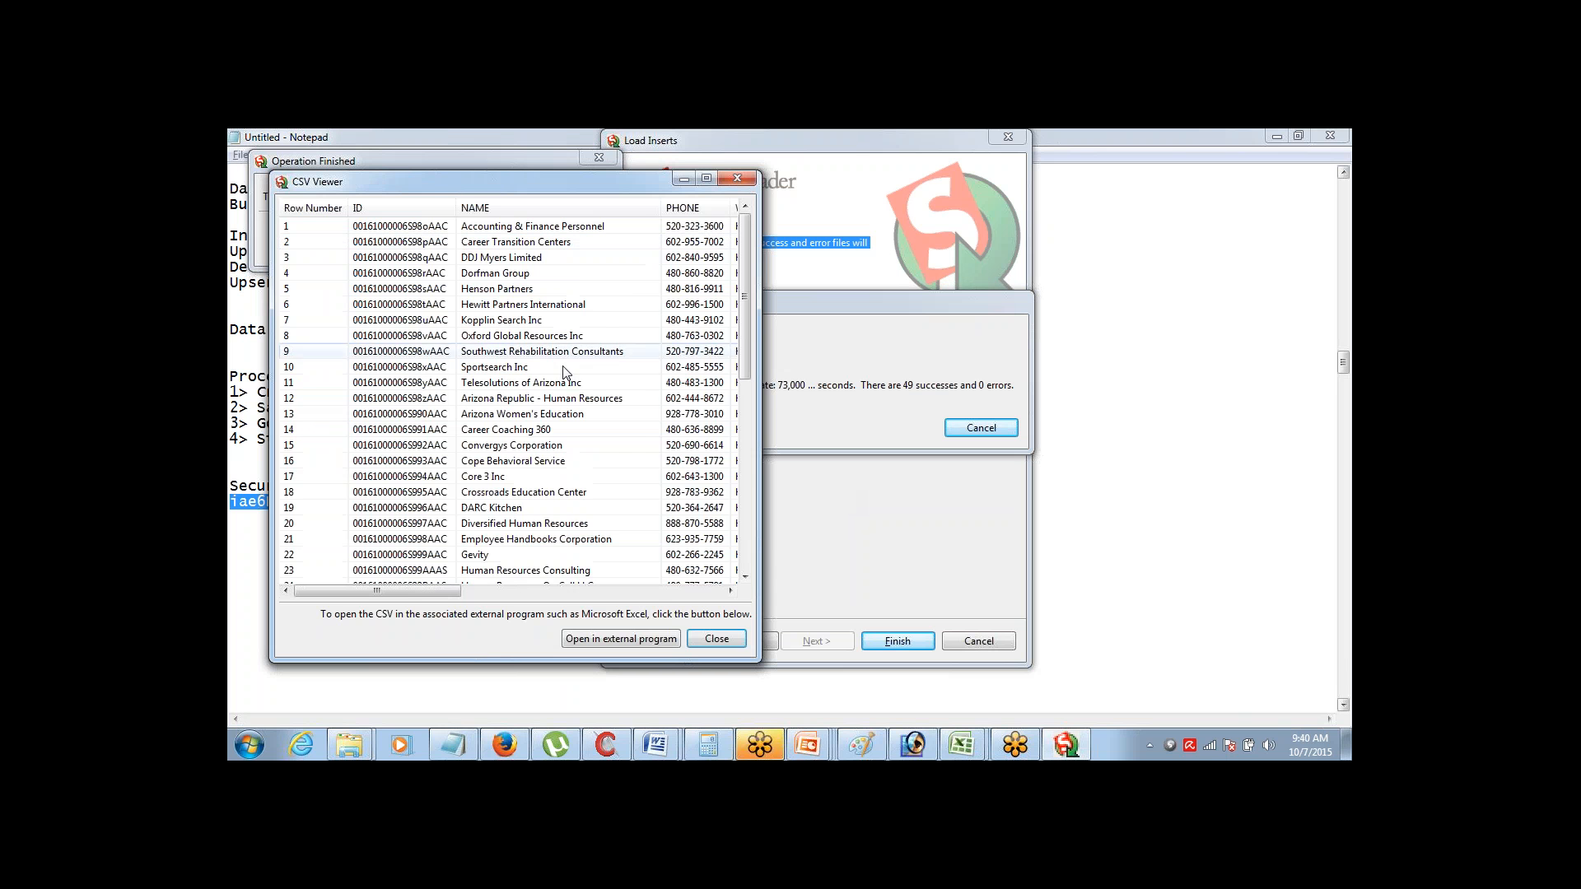
left_click_drag(402, 587, 511, 588)
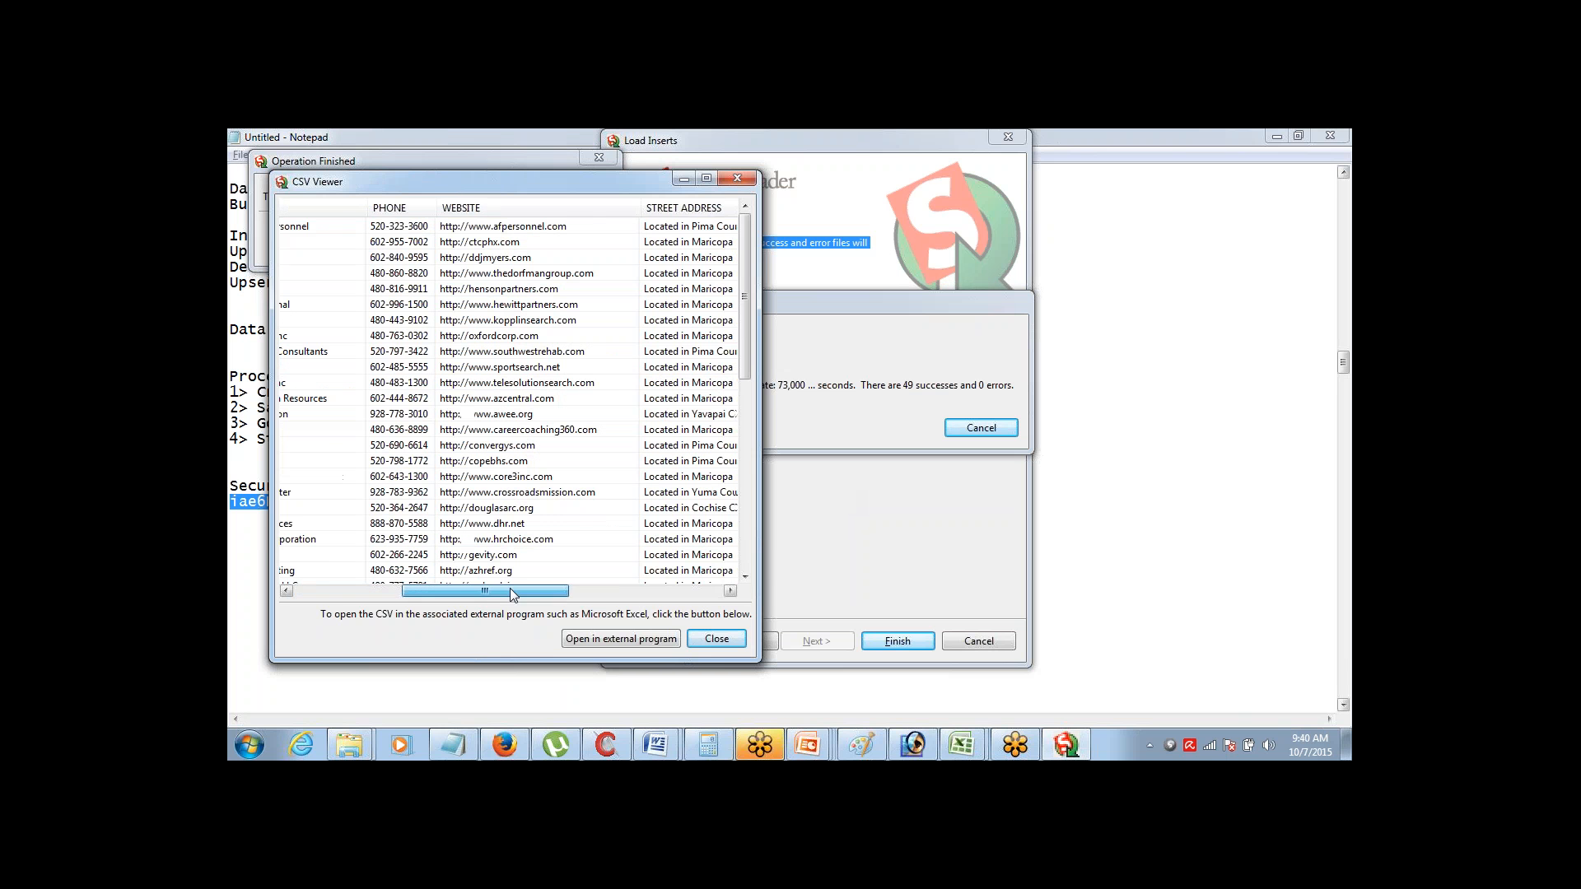
left_click(737, 178)
left_click(512, 234)
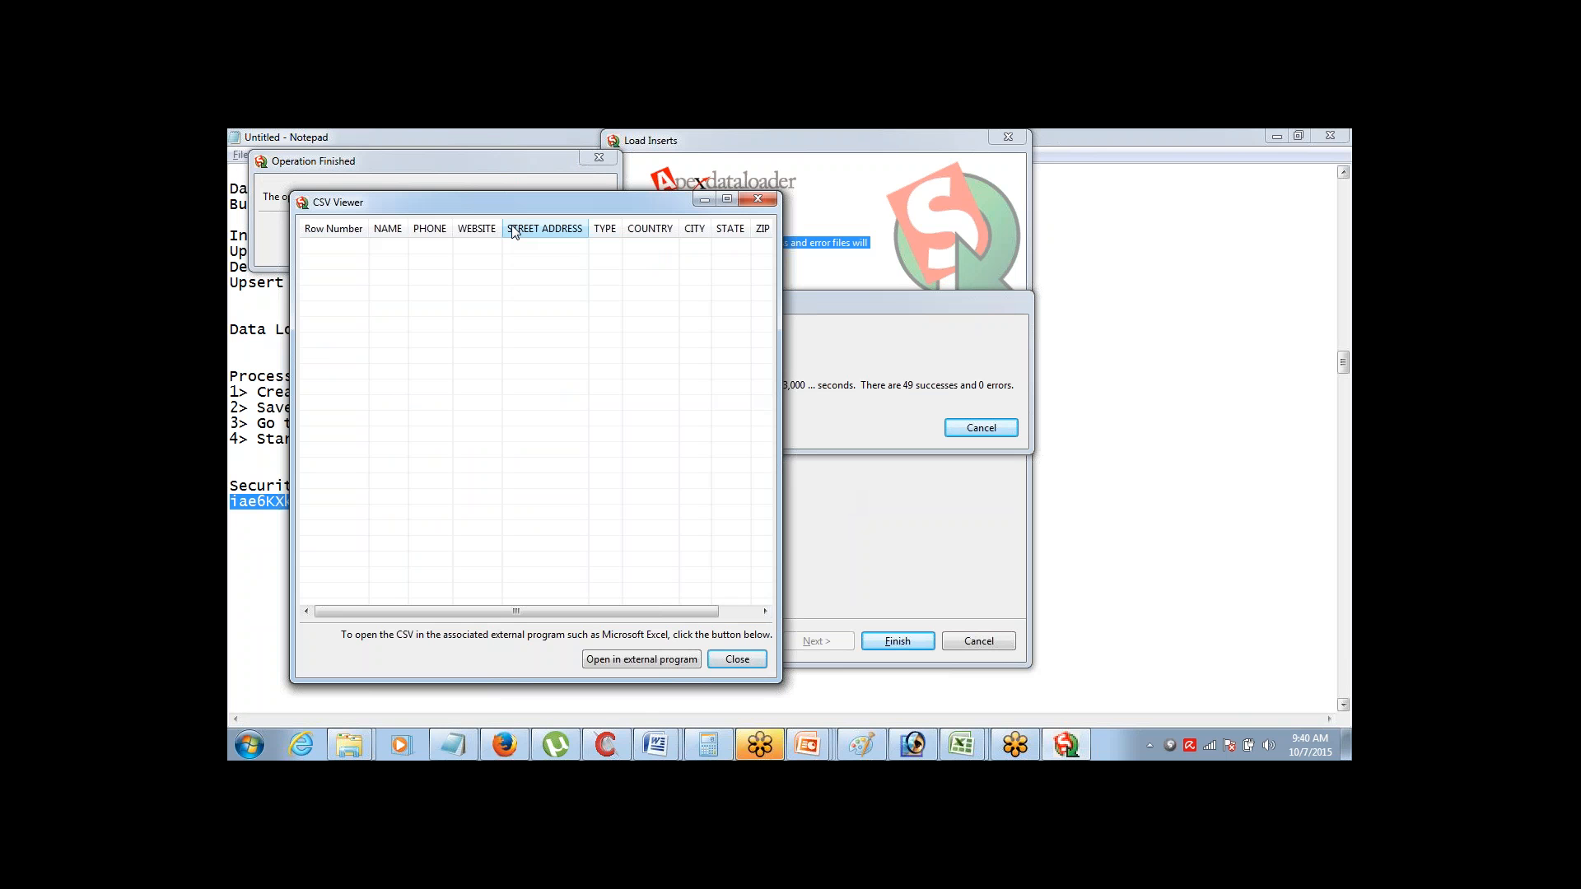
left_click(757, 199)
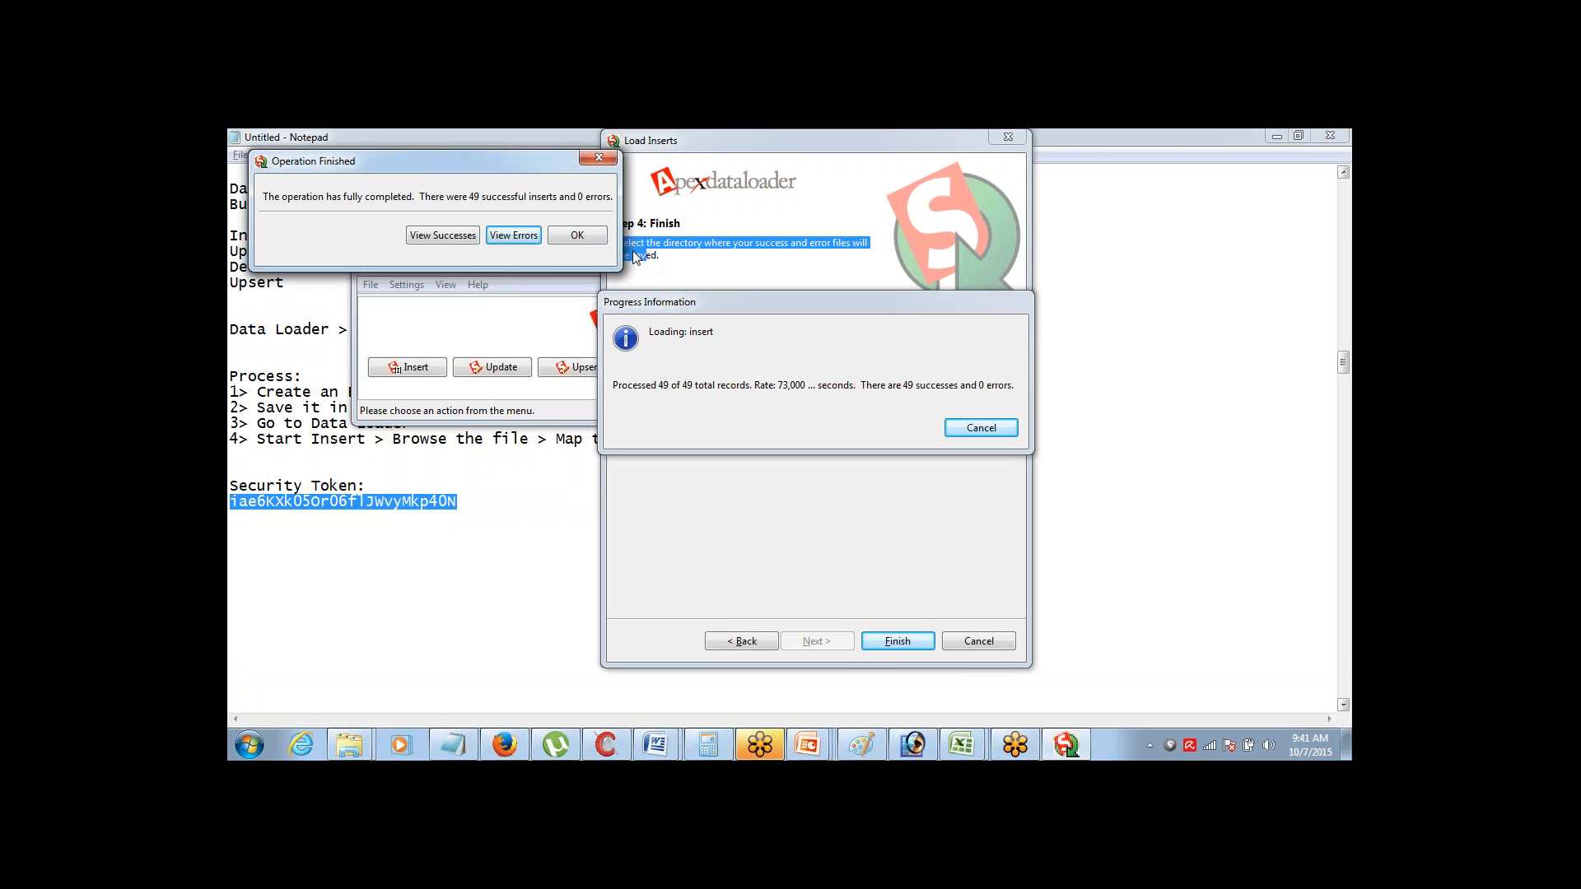
left_click(596, 161)
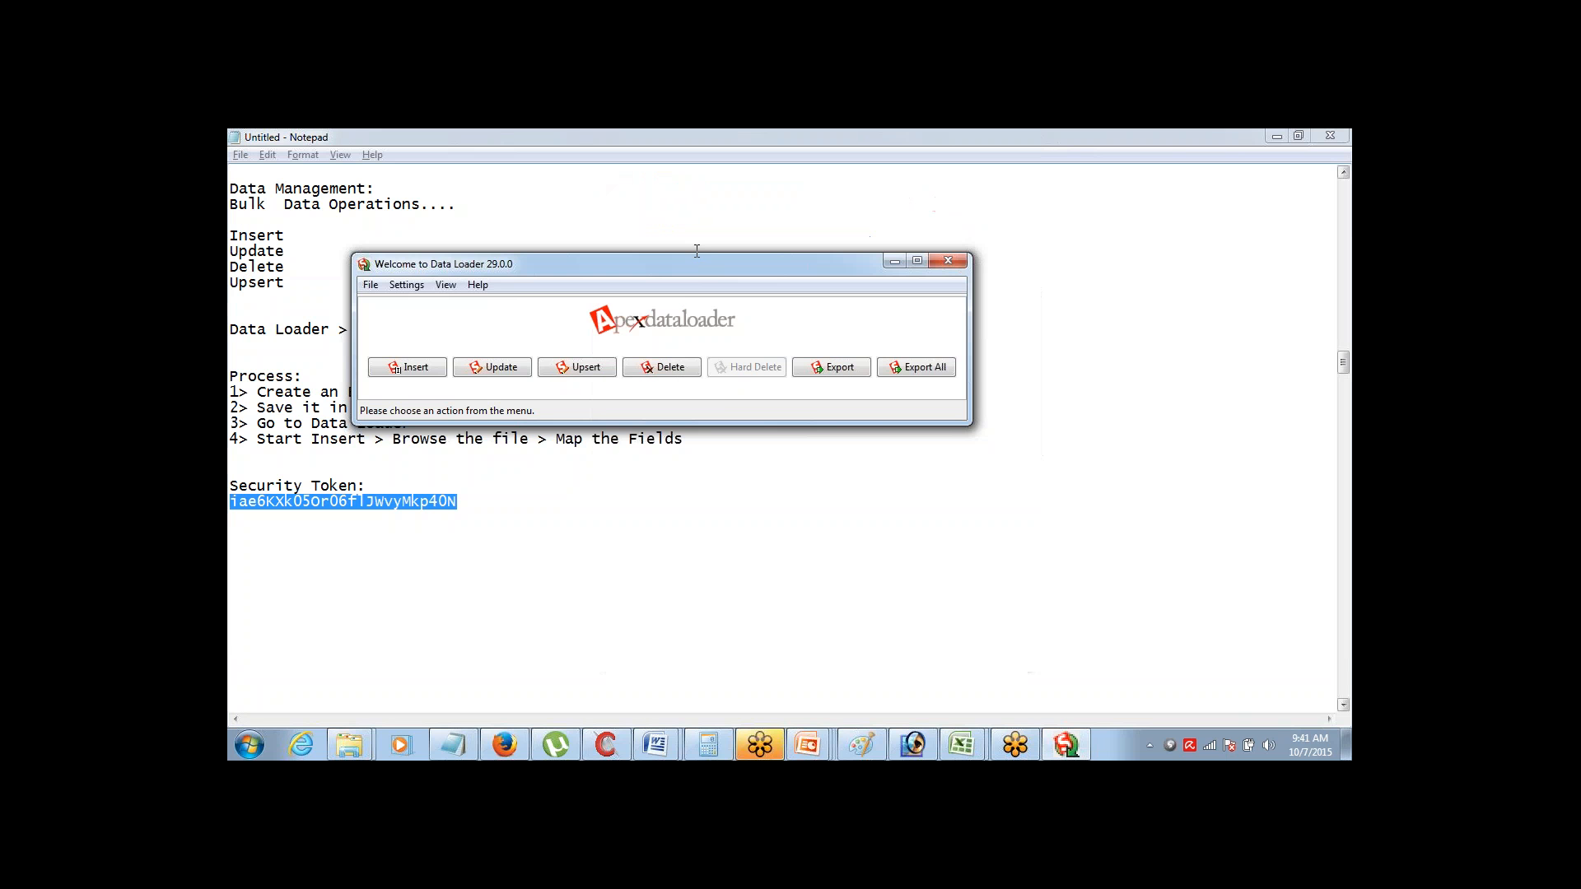
Switch to Salesforce in Firefox, open the New This Week accounts list view and look through the inserted accounts
left_click_drag(690, 274, 557, 368)
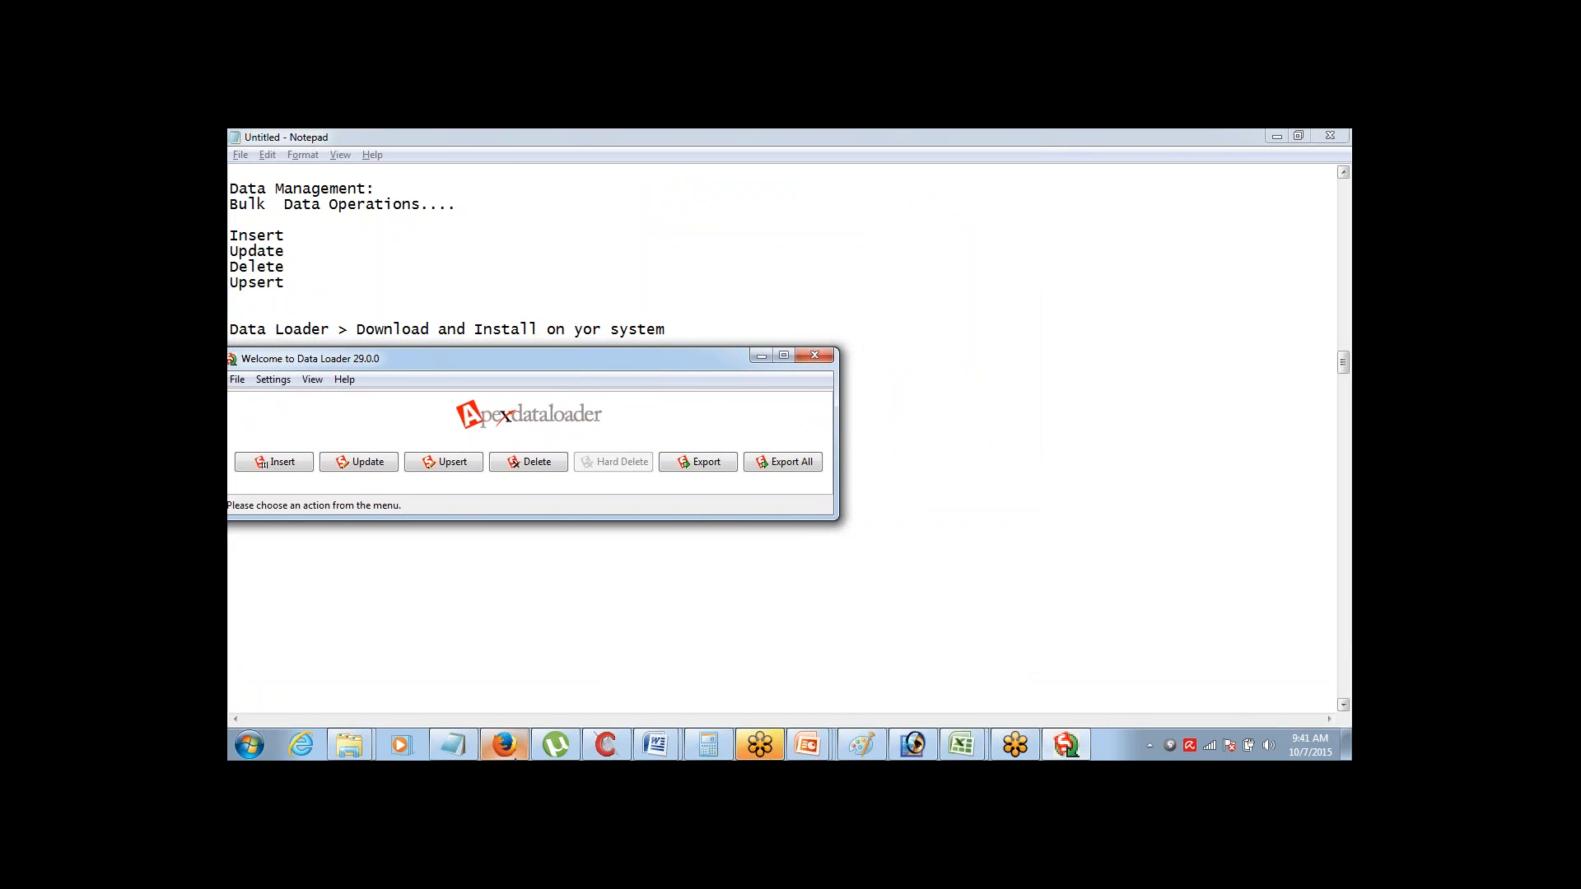
mouse_move(512, 752)
left_click(518, 684)
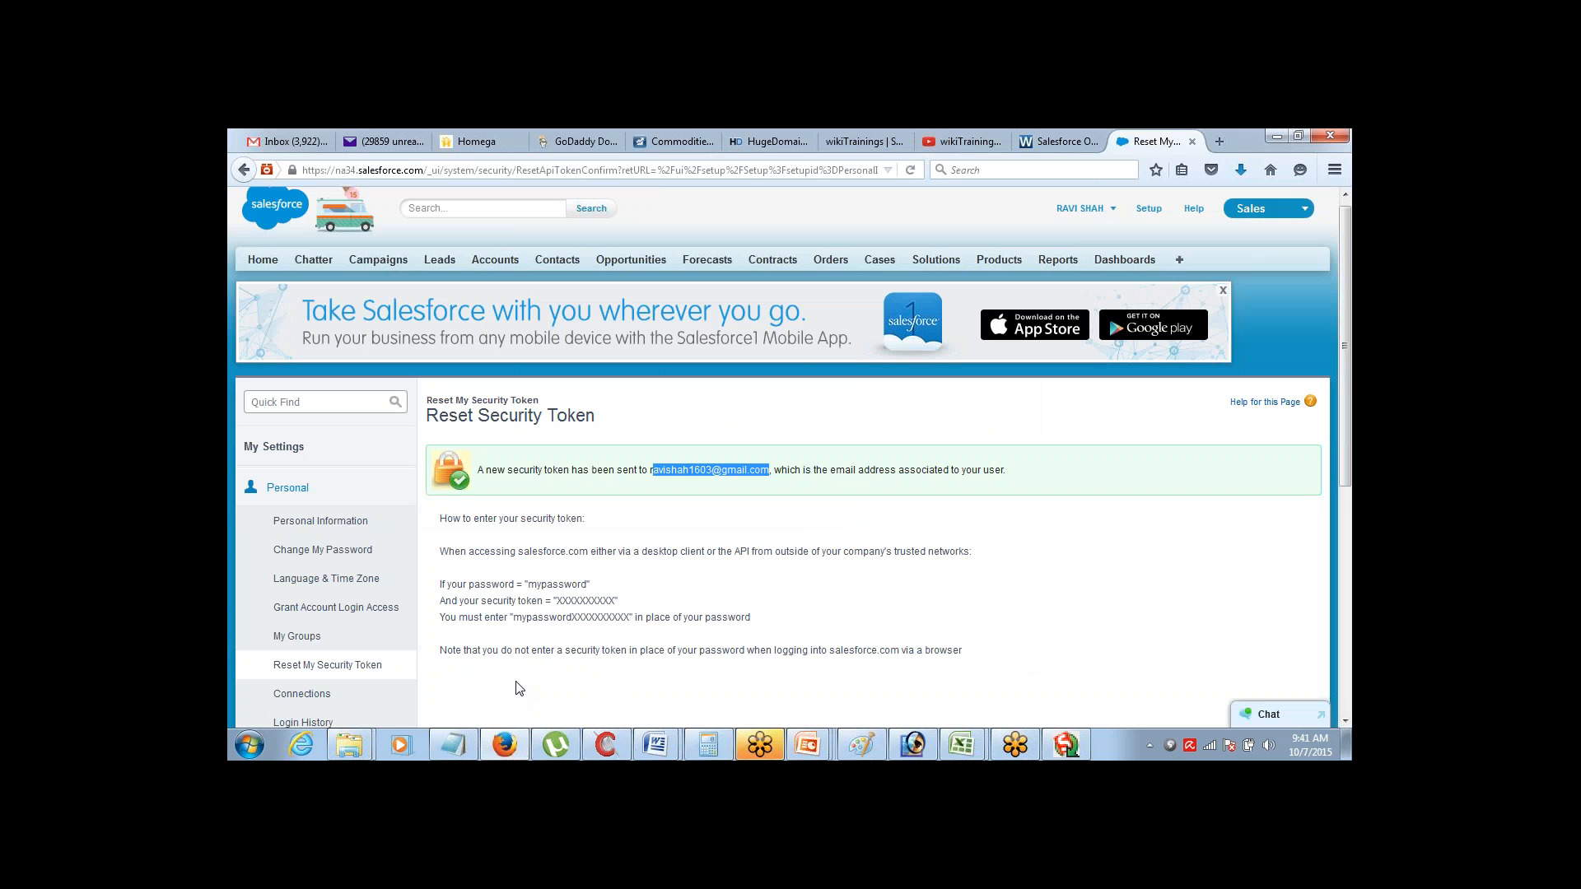
left_click(491, 265)
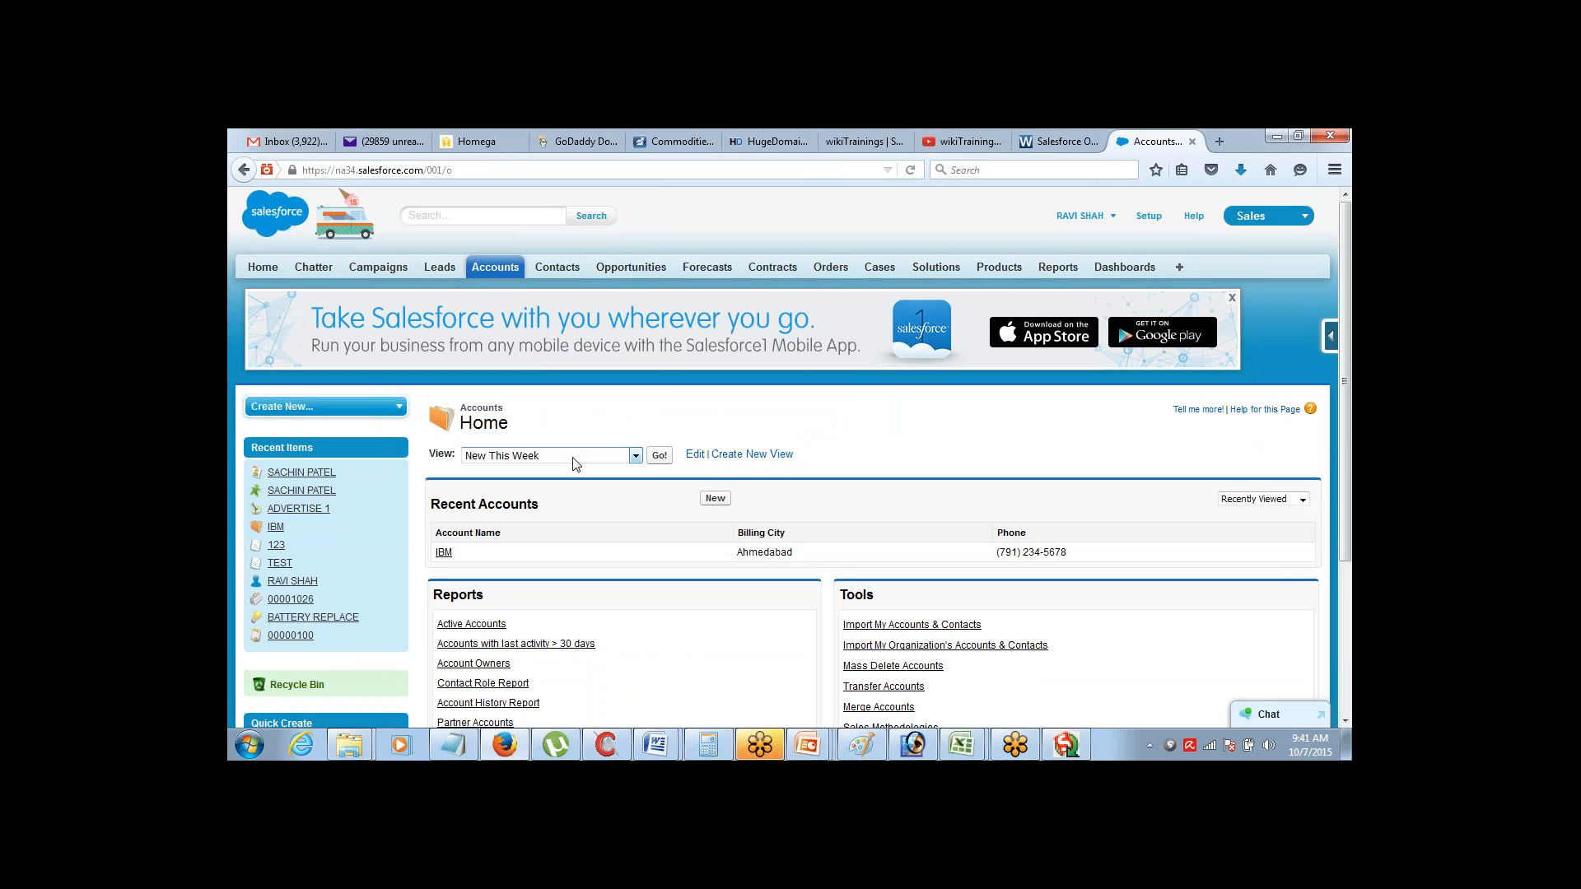
left_click(660, 457)
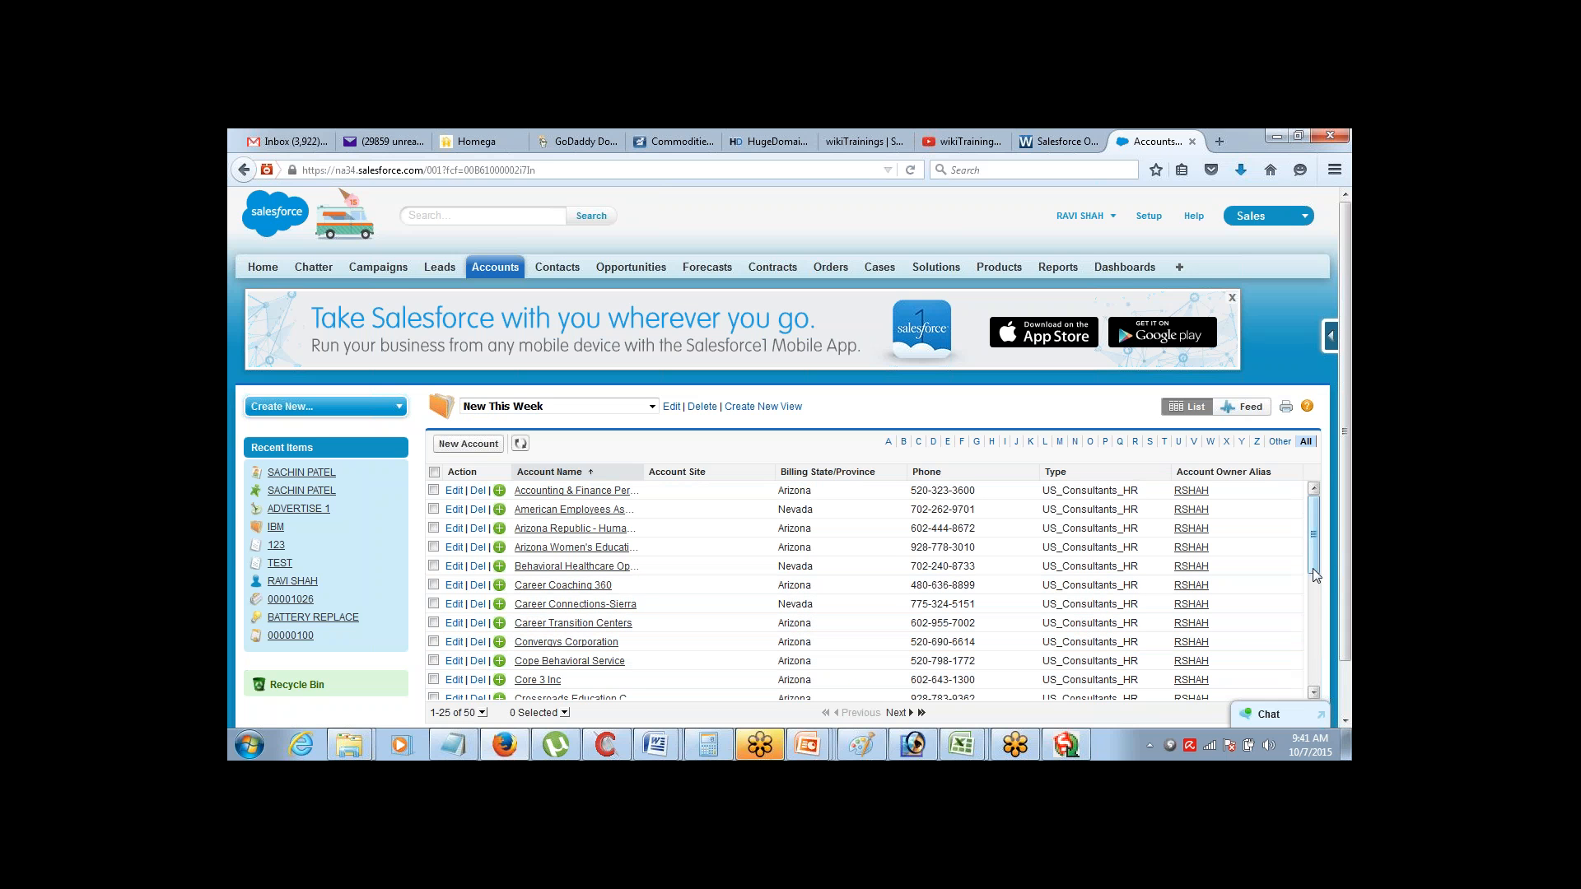
left_click_drag(1312, 568, 1315, 669)
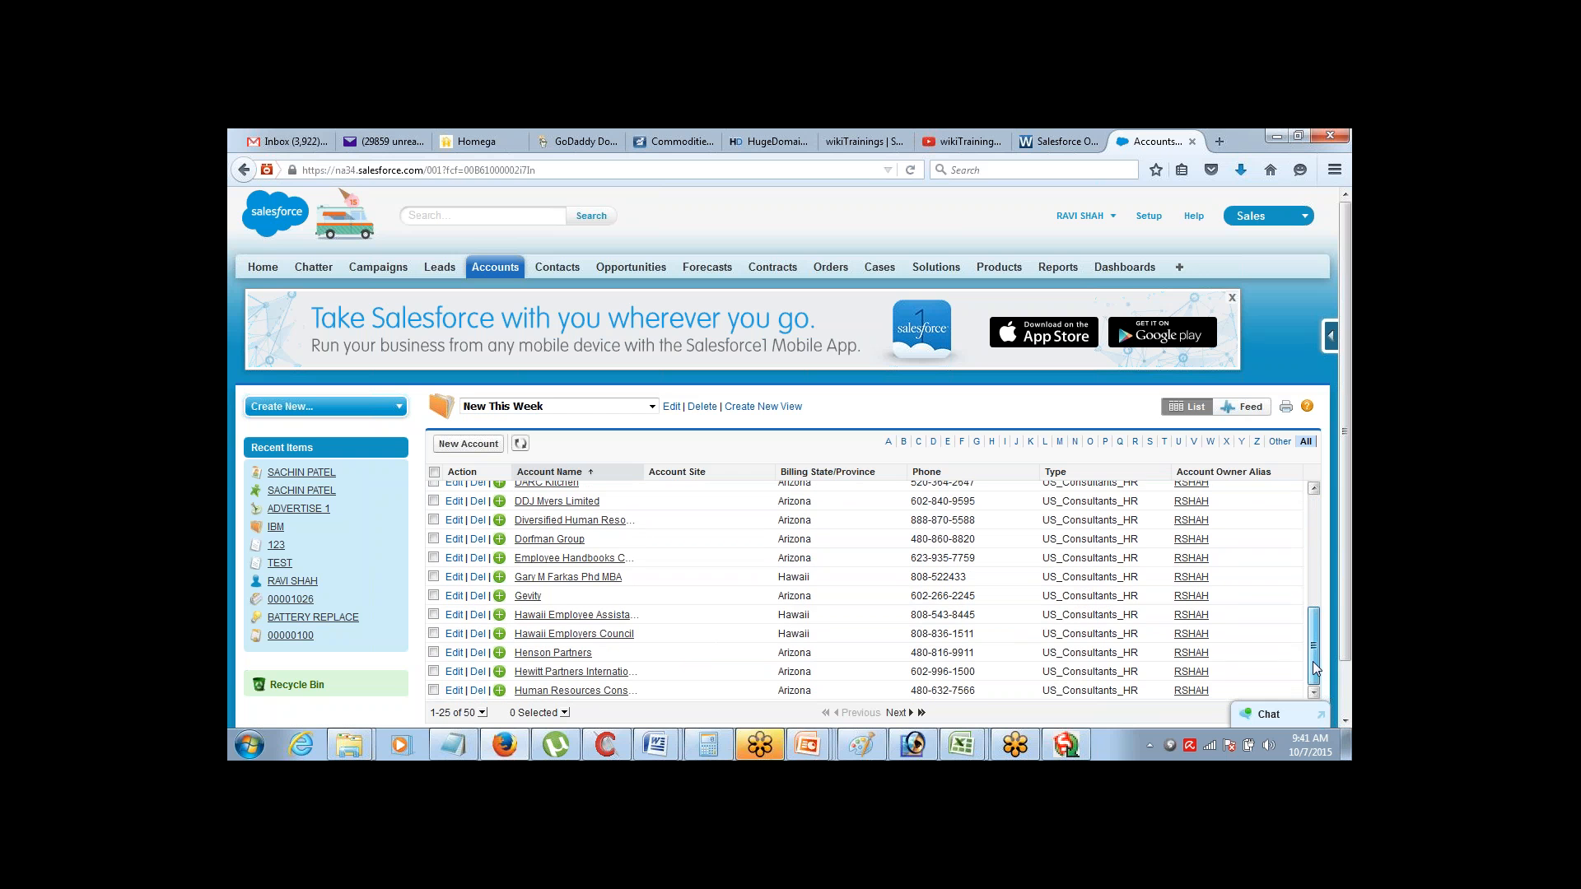
scroll(1331, 656, "down", 1)
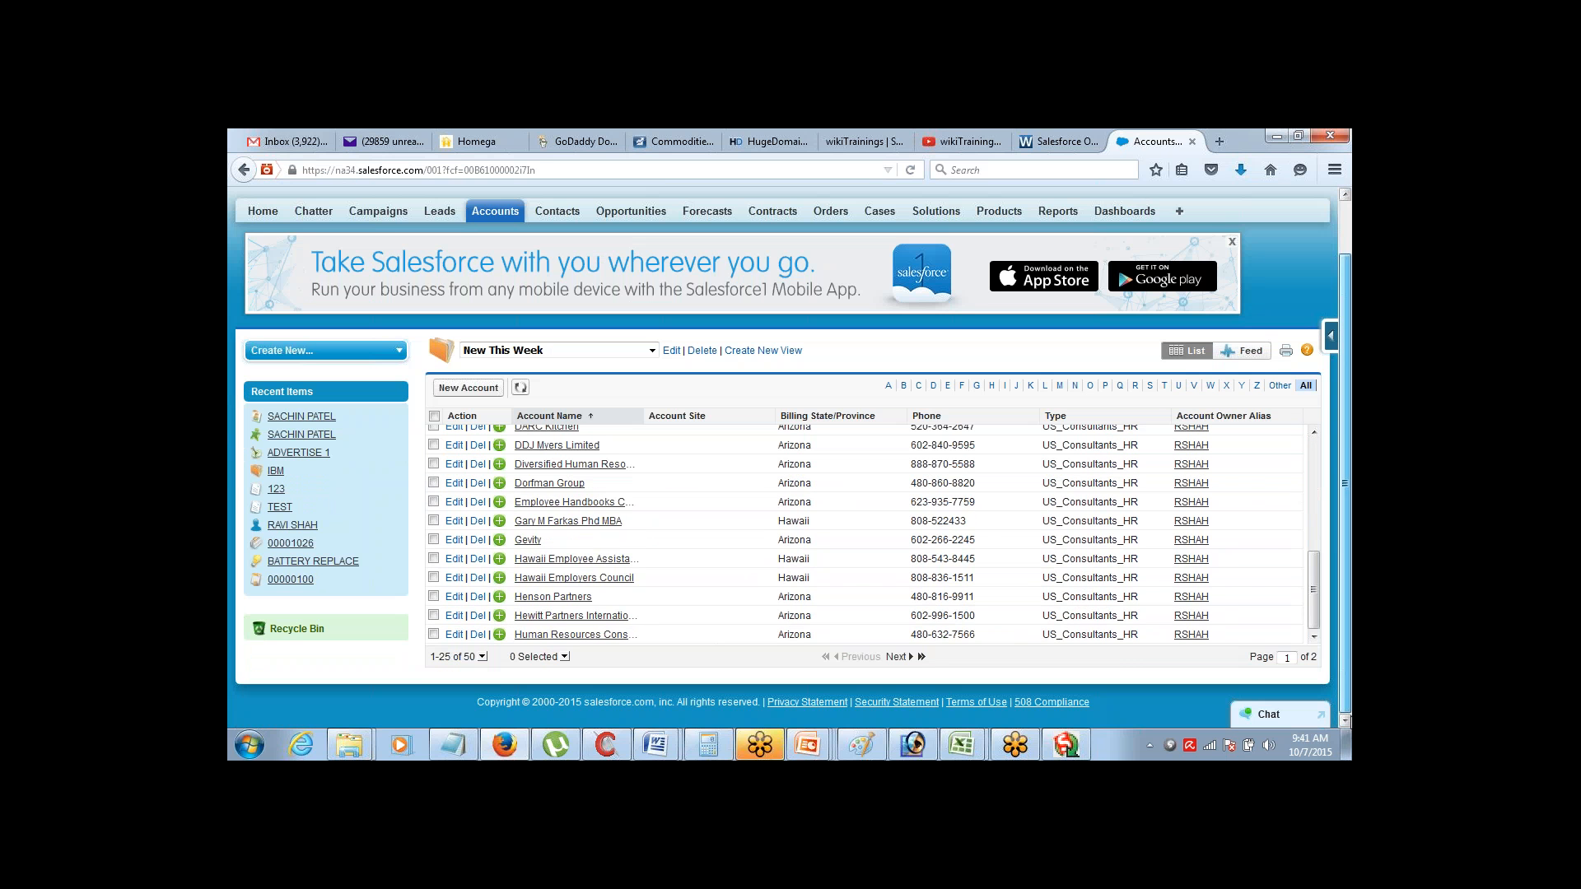
scroll(1340, 570, "up", 1)
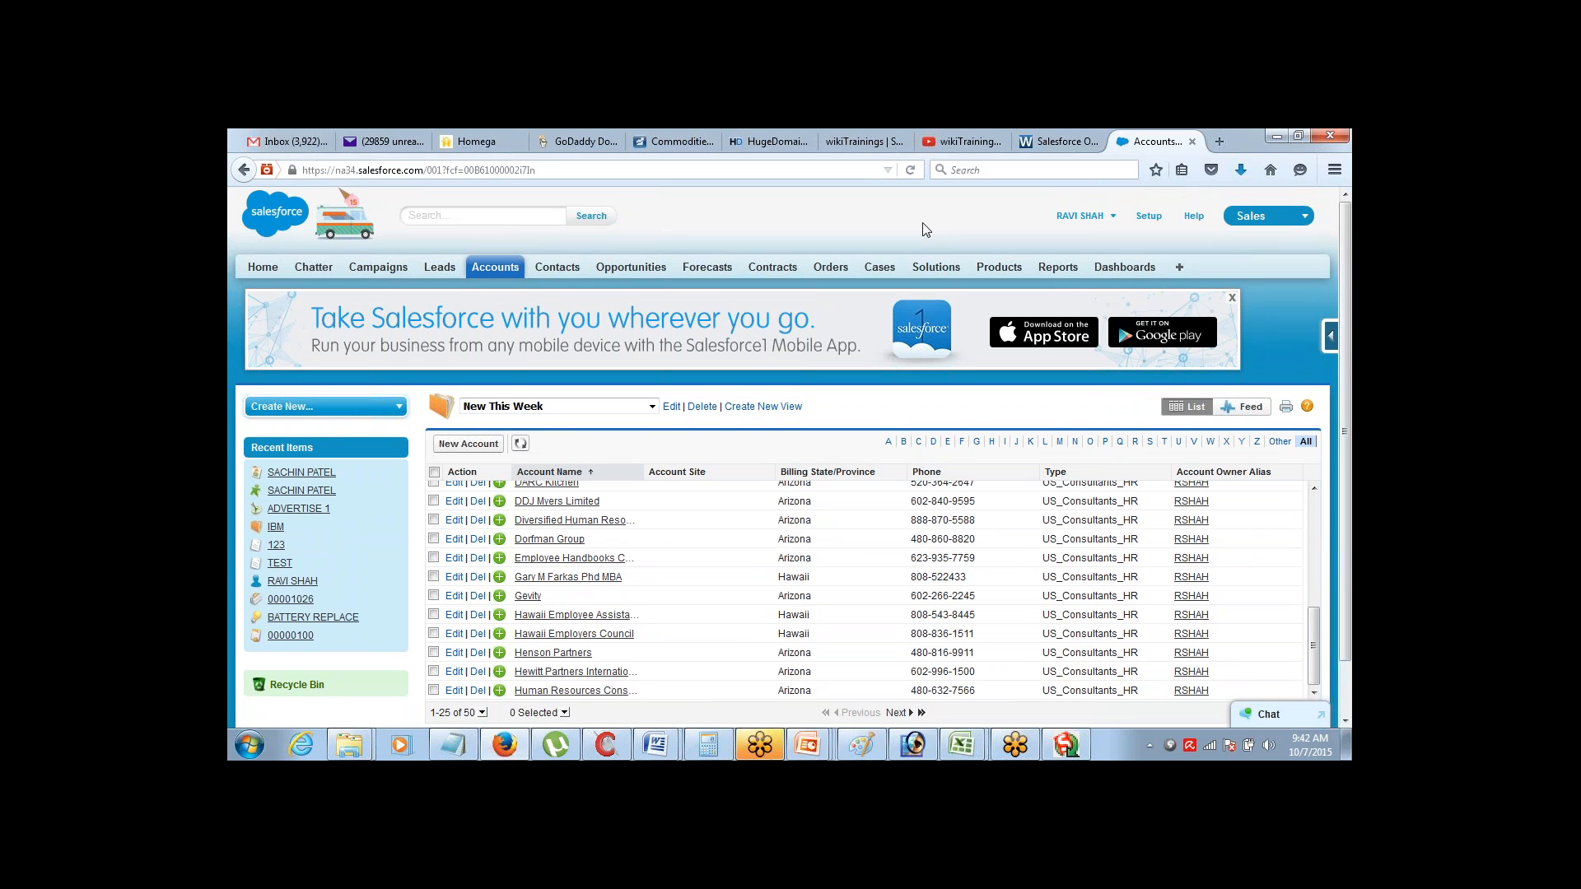
Switch to the Notepad notes and place the cursor on a new line below the security token
left_click(453, 740)
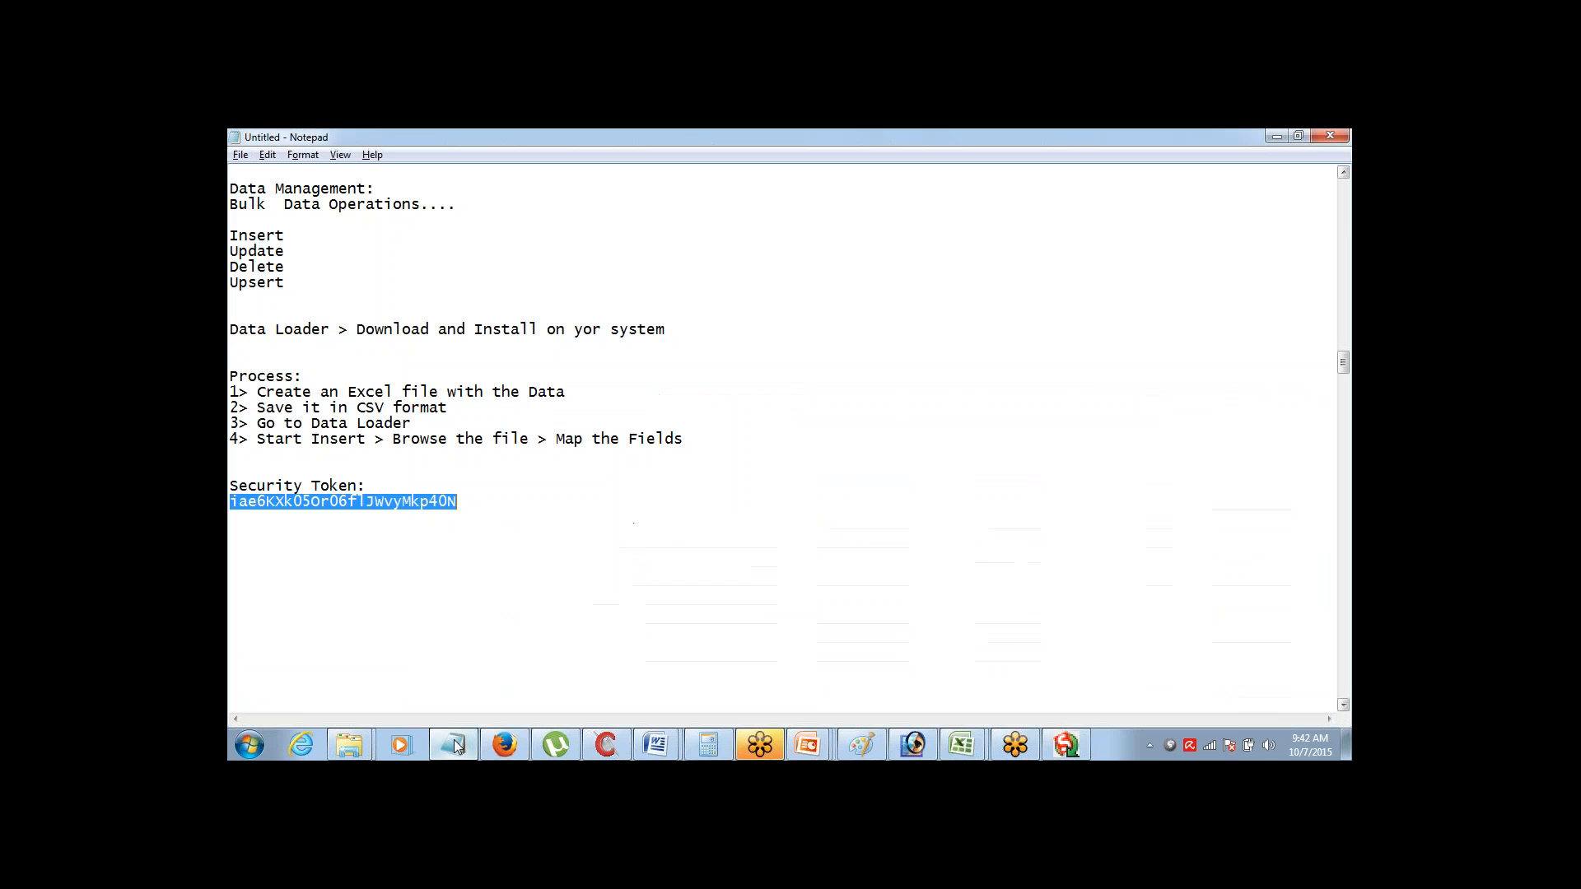
left_click(455, 504)
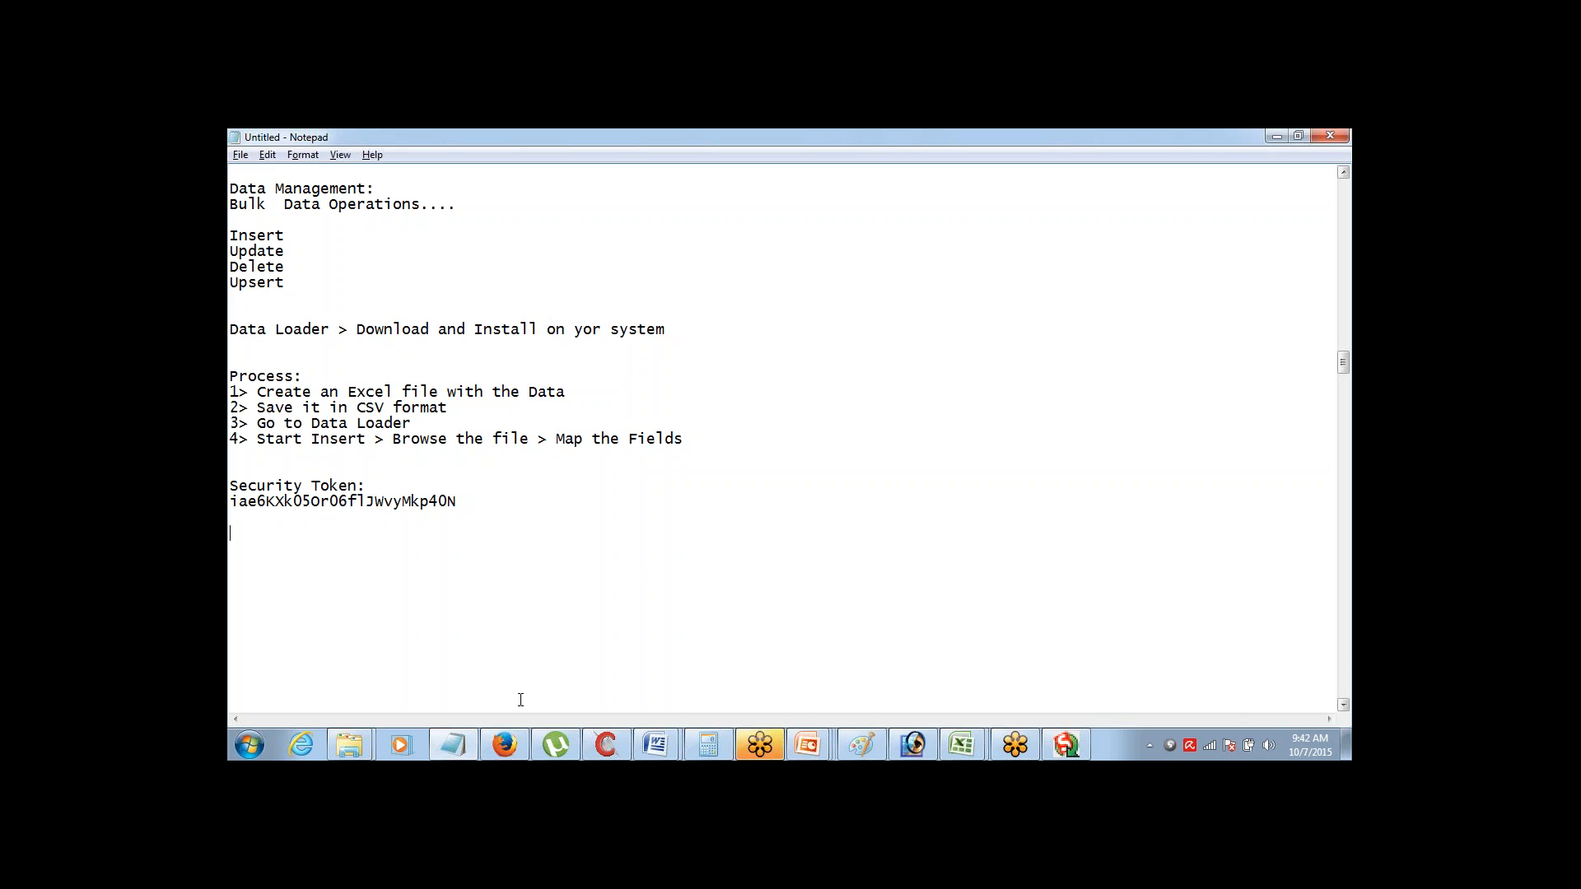
Return to the New This Week accounts list in Salesforce and select all accounts on its first page
mouse_move(492, 755)
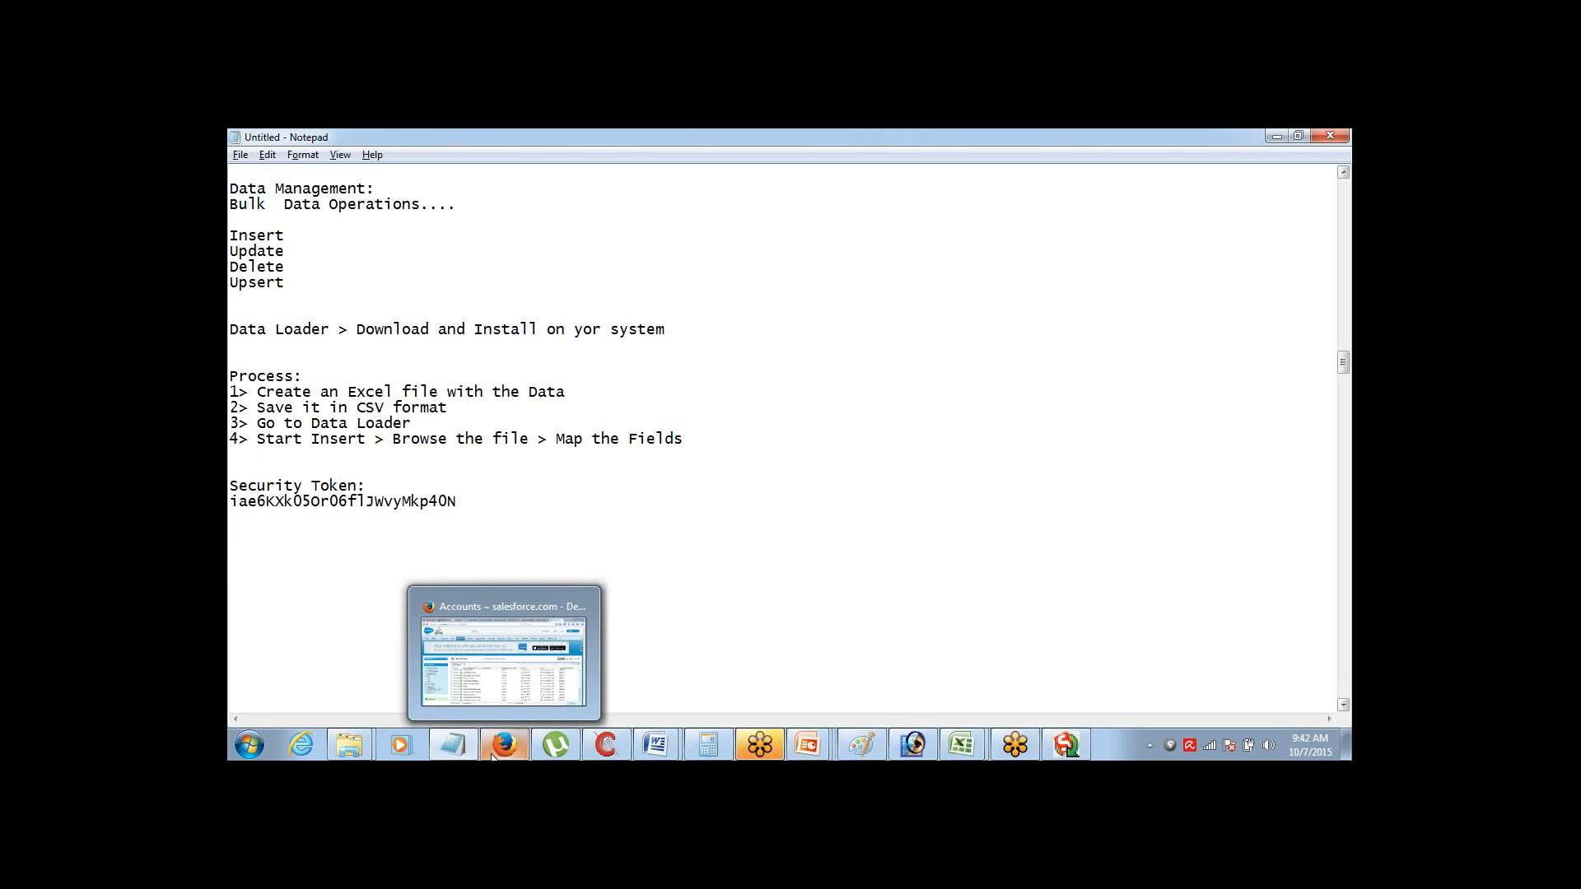
left_click(508, 630)
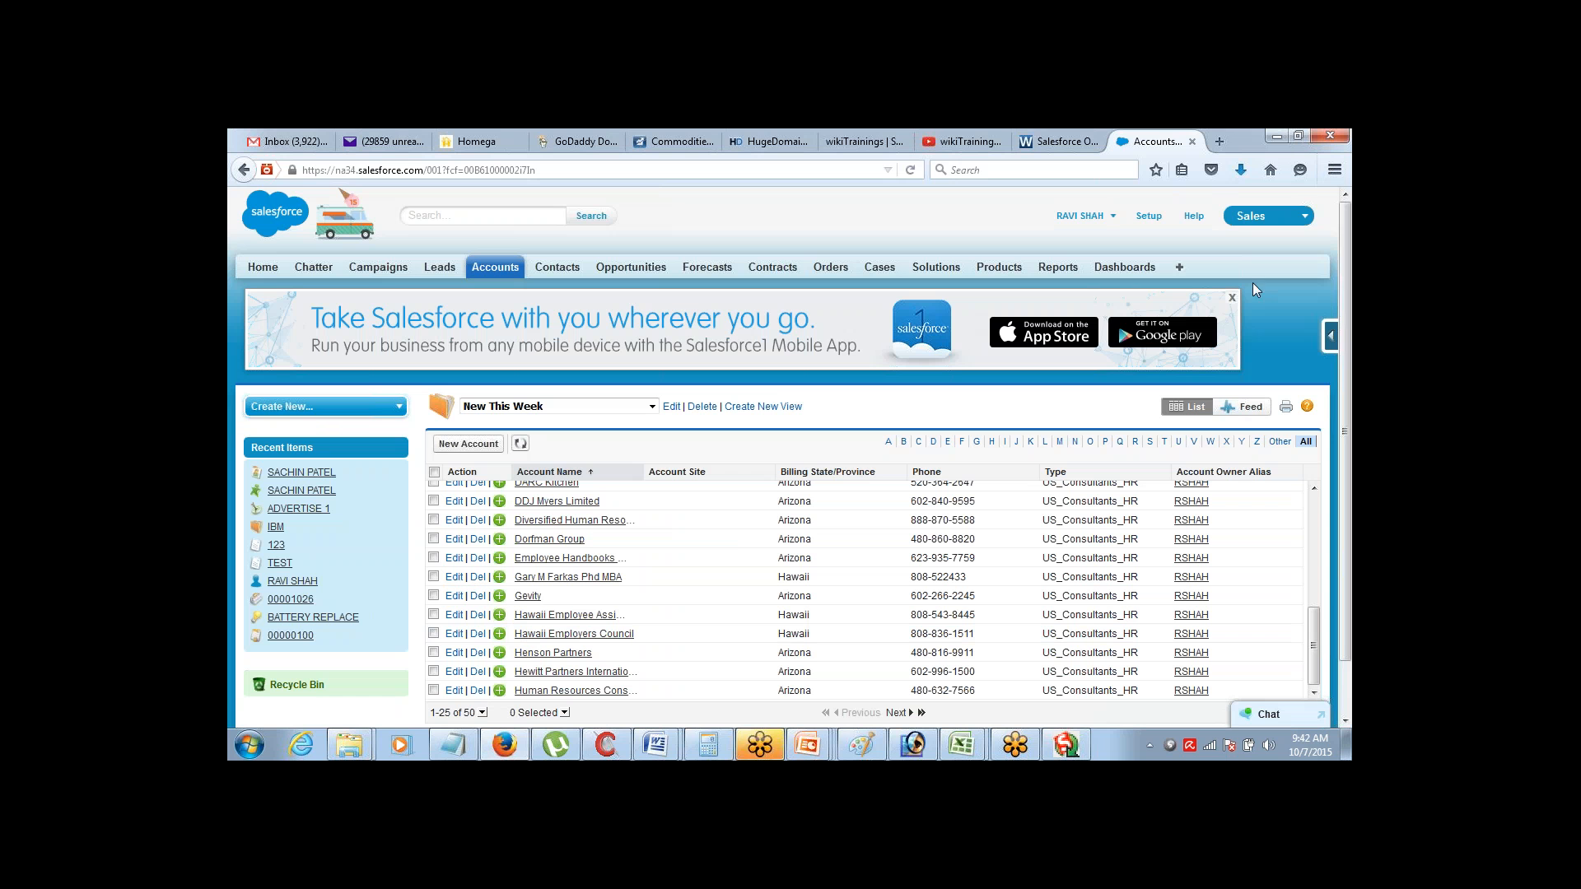
scroll(1347, 298, "down", 1)
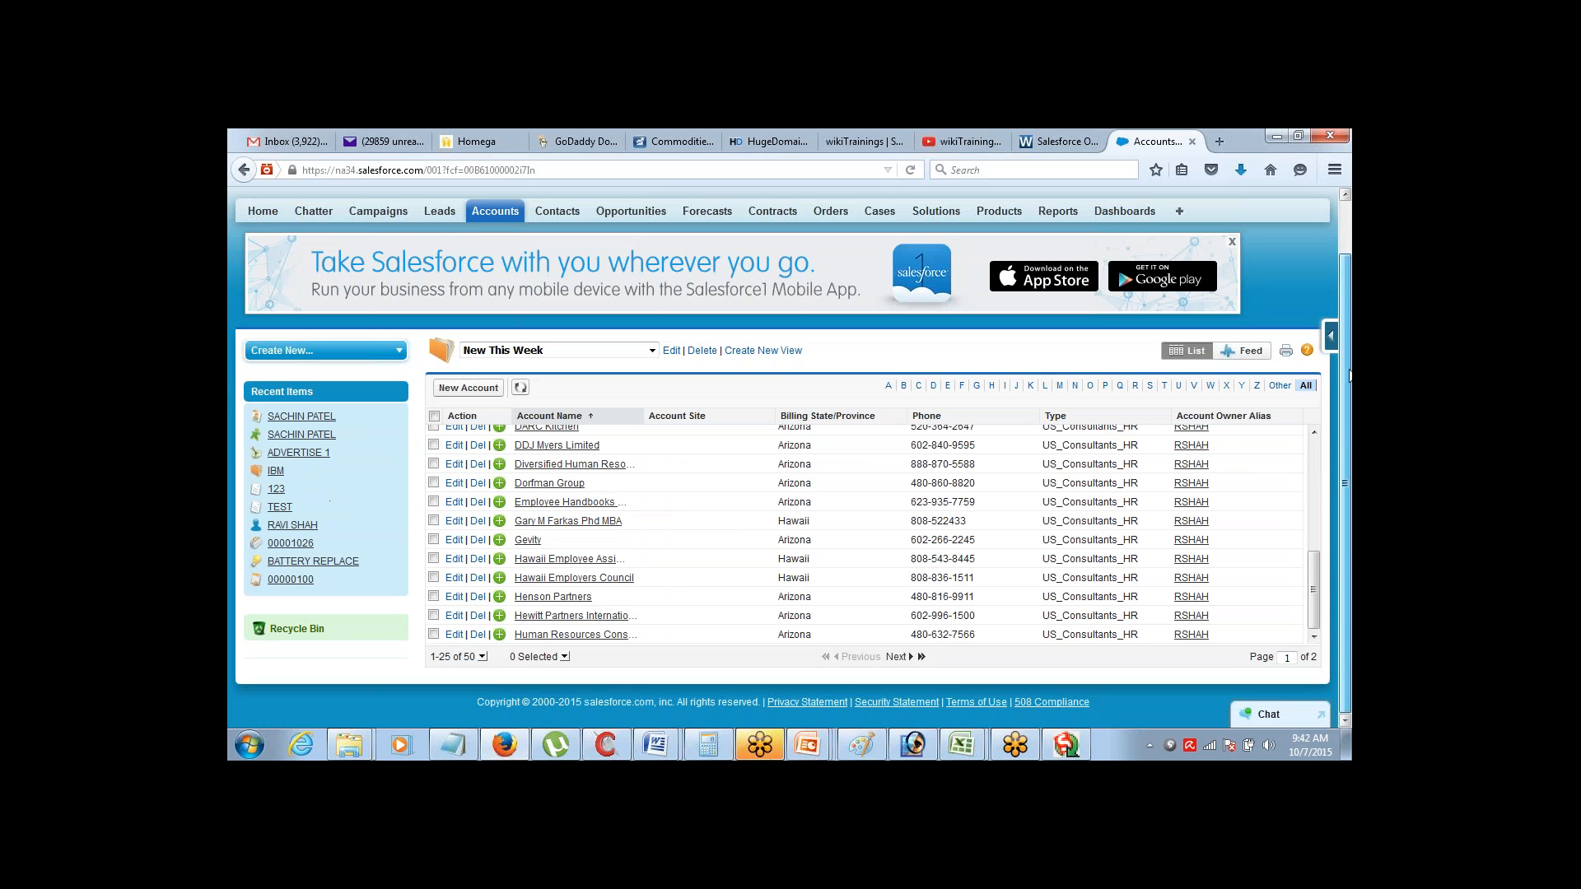
left_click(434, 416)
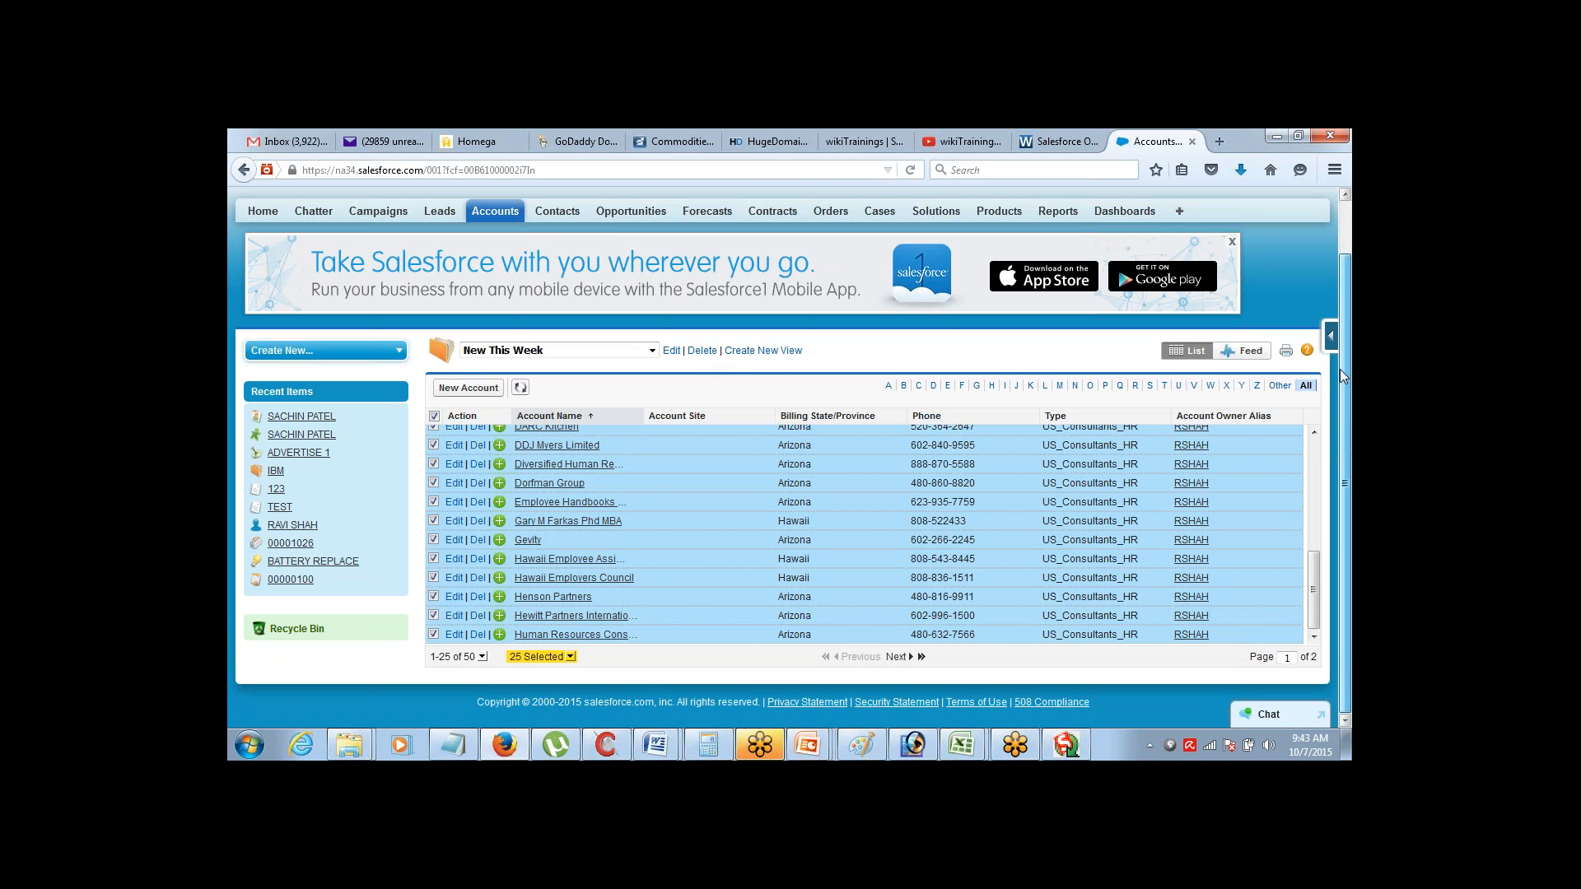
left_click_drag(1345, 355, 1351, 406)
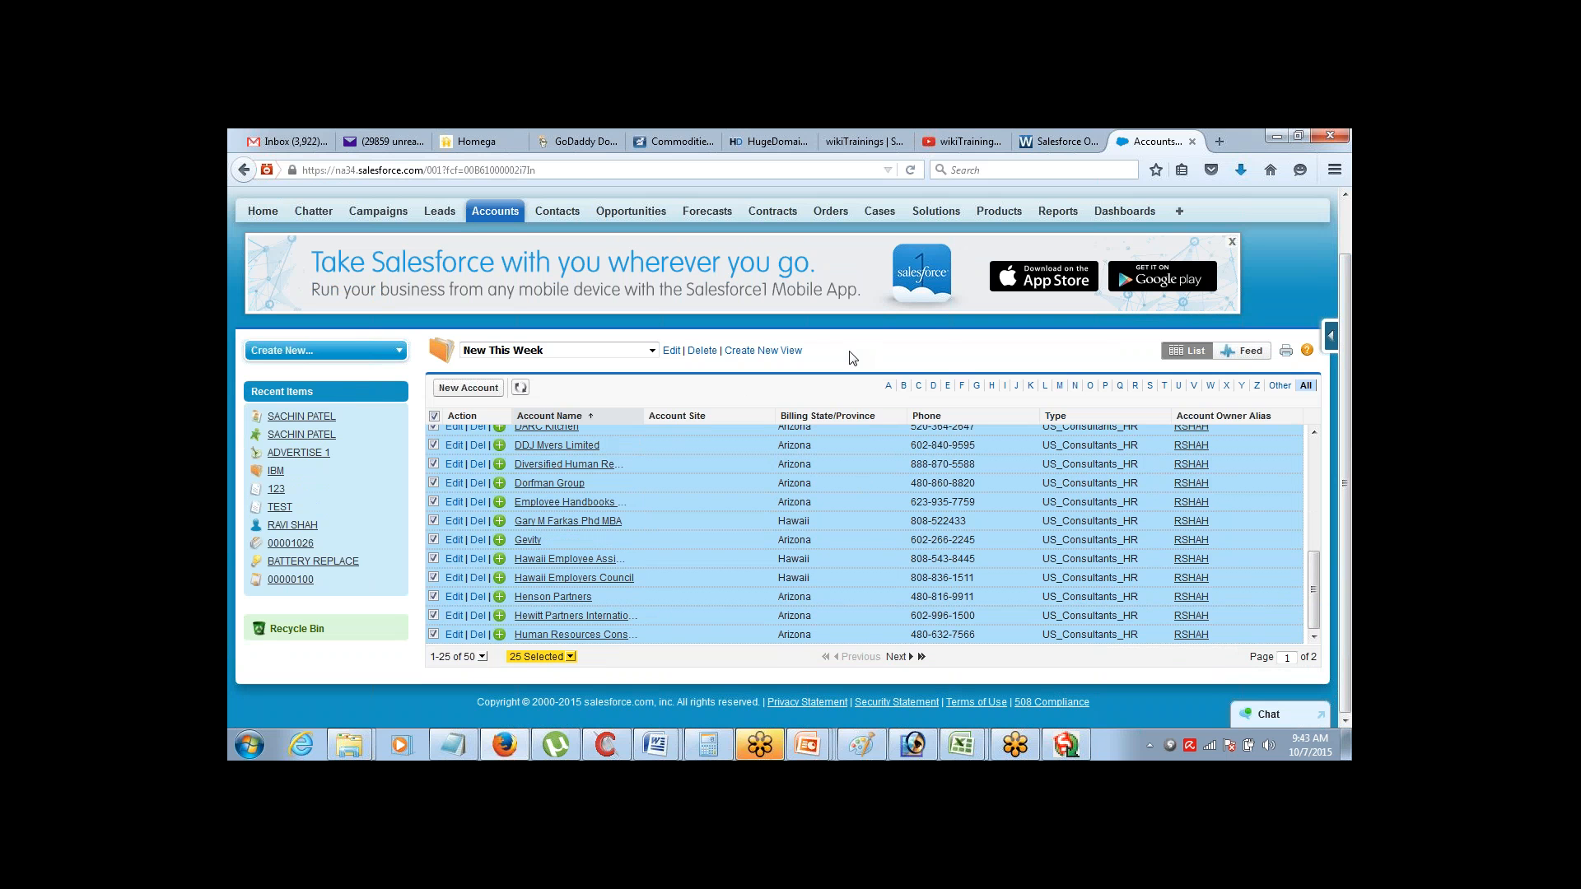
left_click(1337, 670)
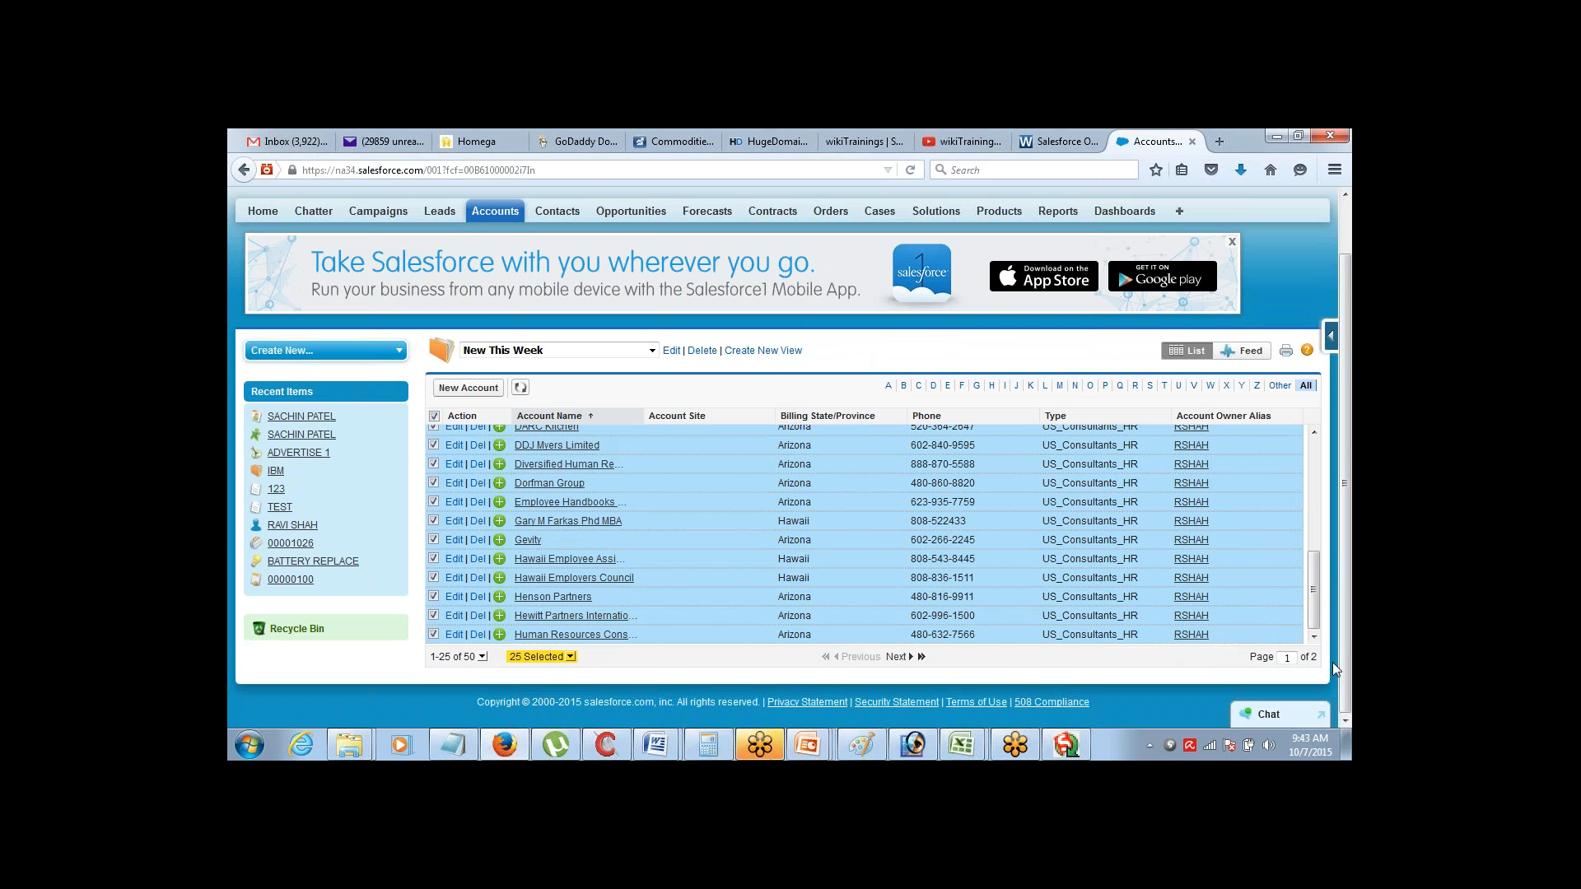